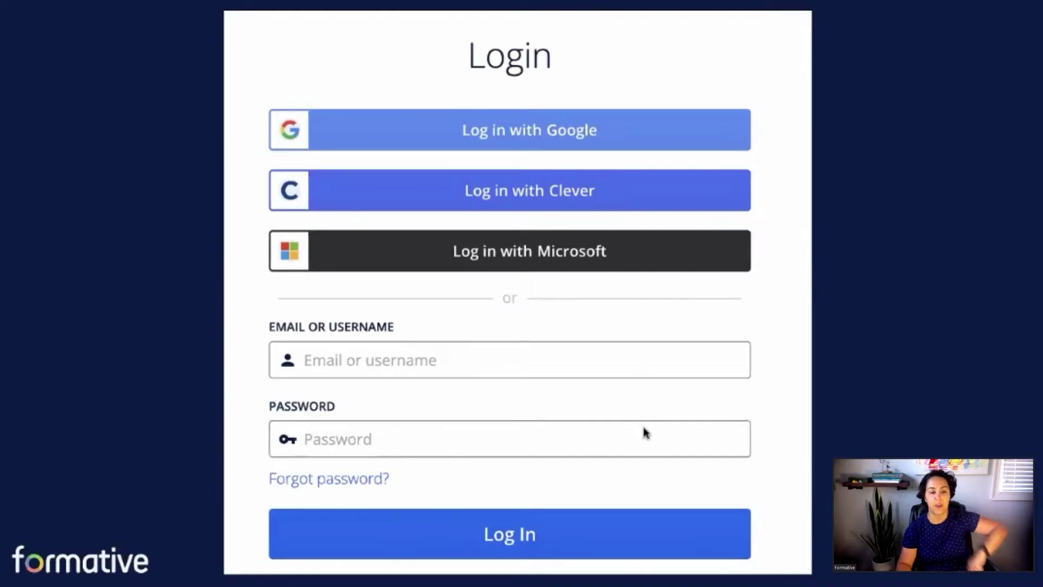
{"action": "left_click", "coordinate": [722, 477]}
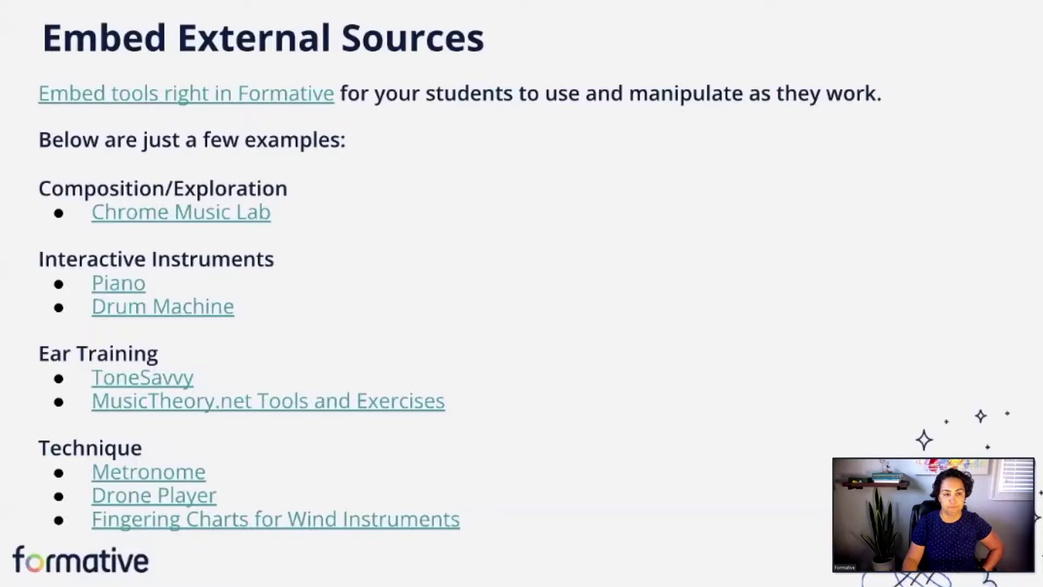
{"action": "left_click", "coordinate": [36, 460]}
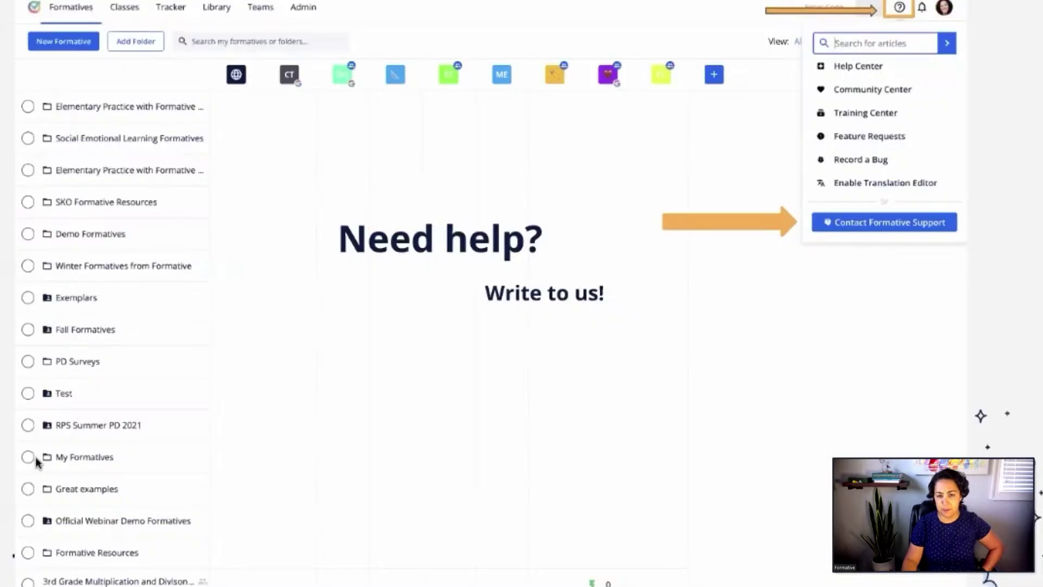
{"action": "key", "text": "Left"}
{"action": "key", "text": "Left"}
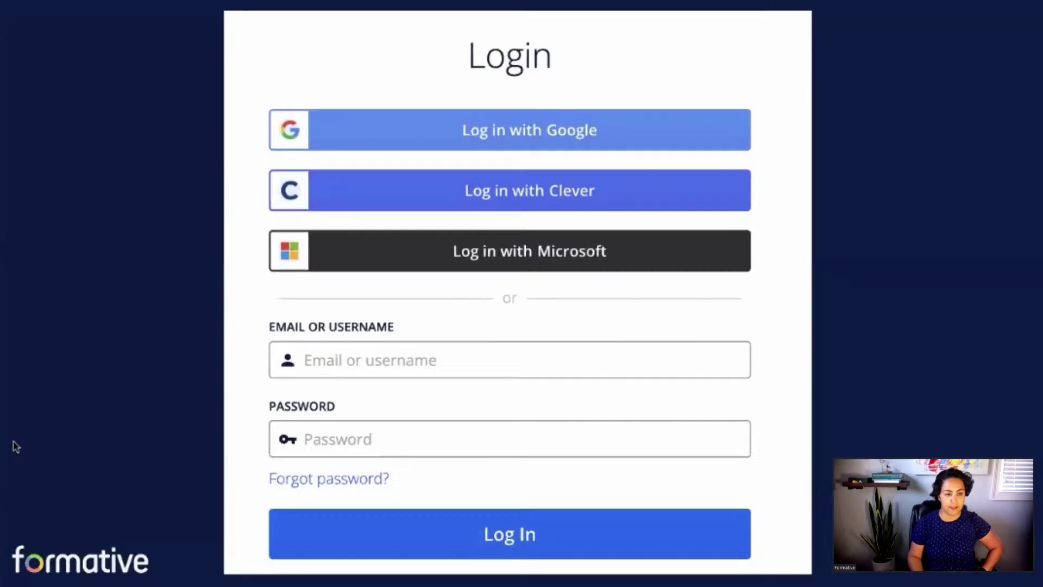
{"action": "key", "text": "Left"}
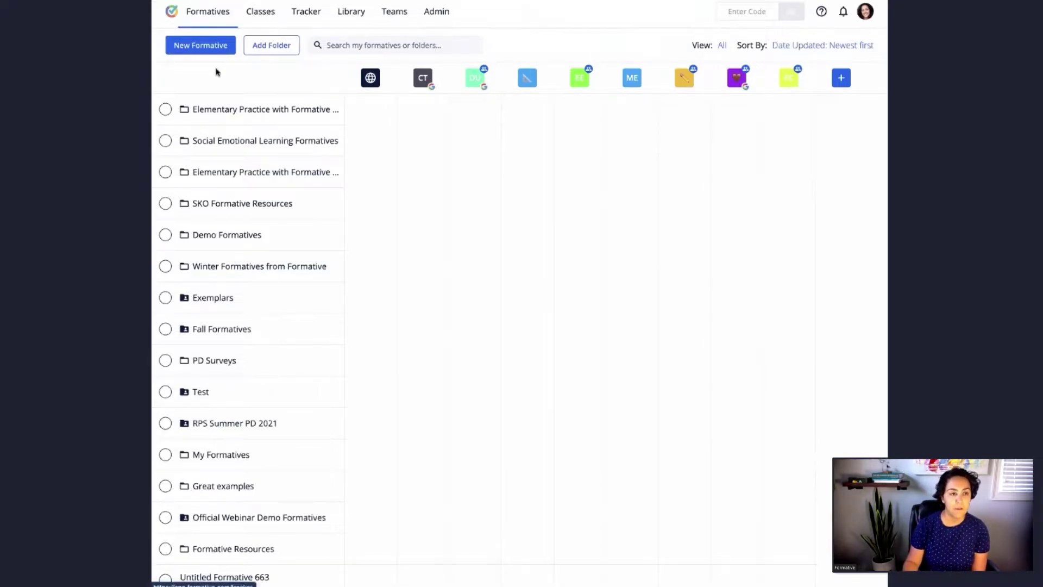
- Create a new formative and title it "Music Webinar 3/30"
{"action": "left_click", "coordinate": [201, 46]}
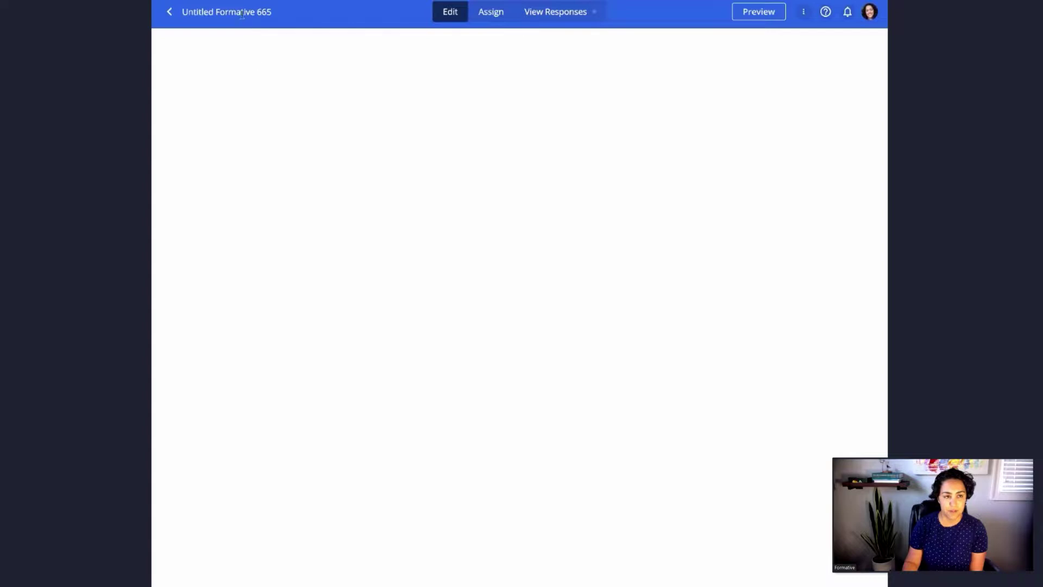
{"action": "left_click", "coordinate": [241, 12]}
{"action": "type", "text": "Music"}
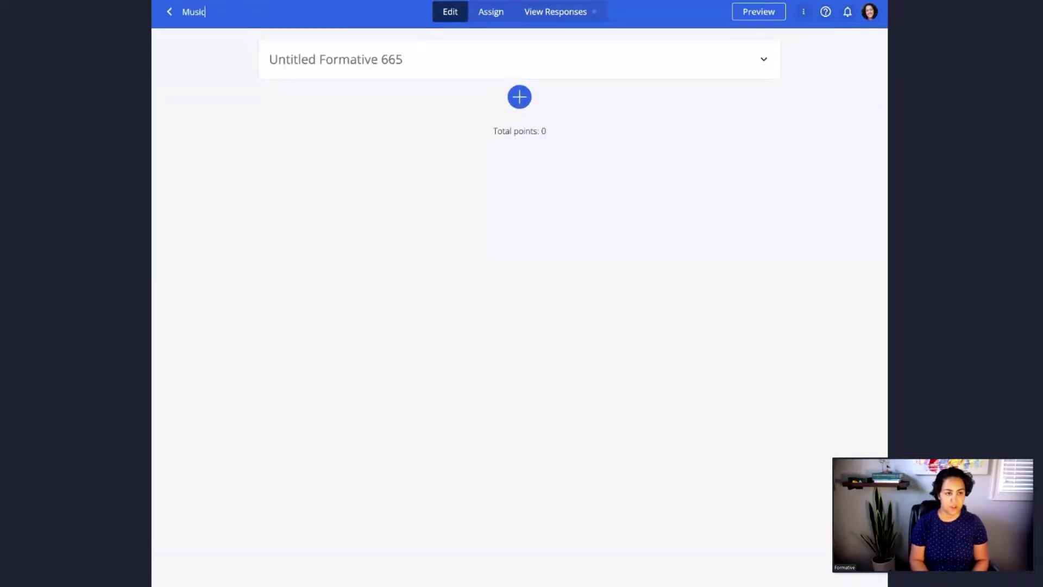
{"action": "type", "text": " Webinar 3/"}
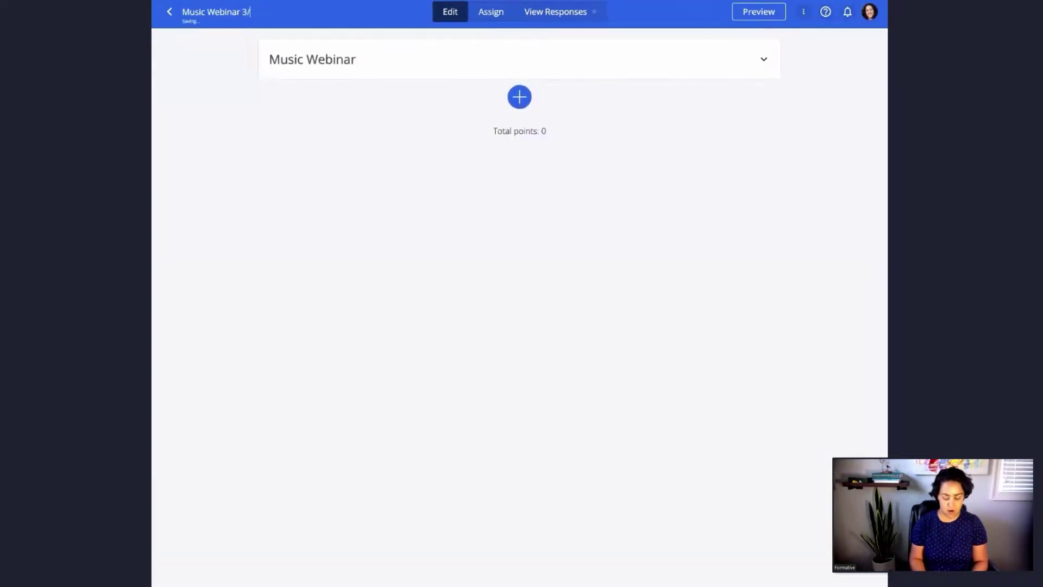
{"action": "type", "text": "30"}
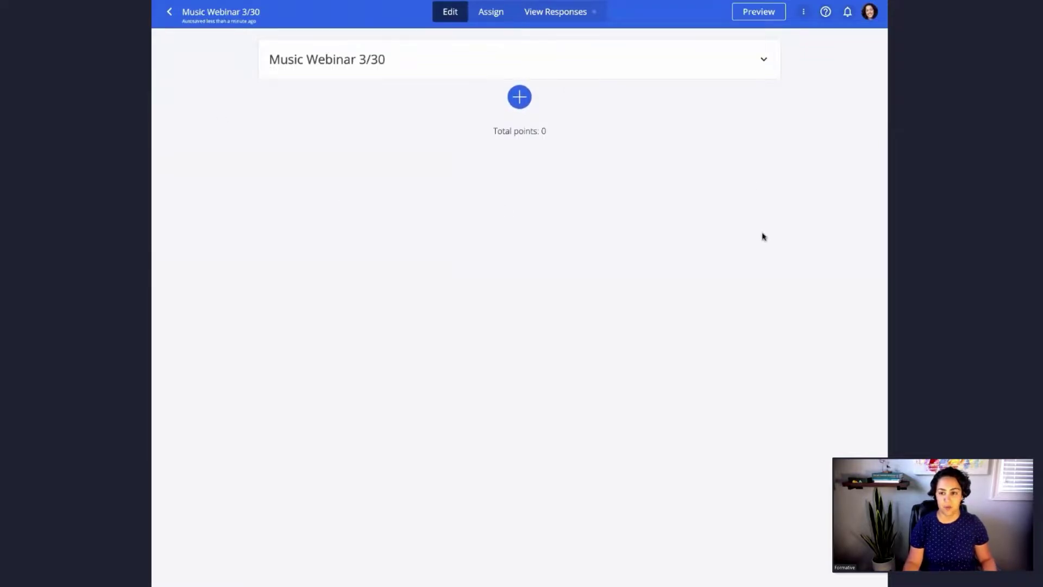
- Add a Show Your Work question with the prompt "Circle an E on the staff."
{"action": "left_click", "coordinate": [516, 105]}
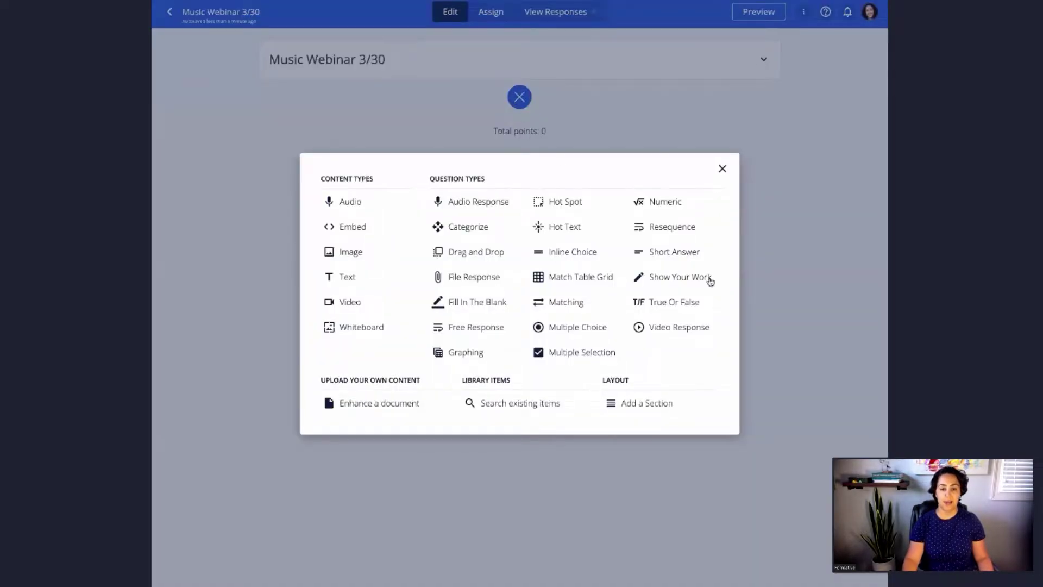
{"action": "left_click", "coordinate": [683, 278]}
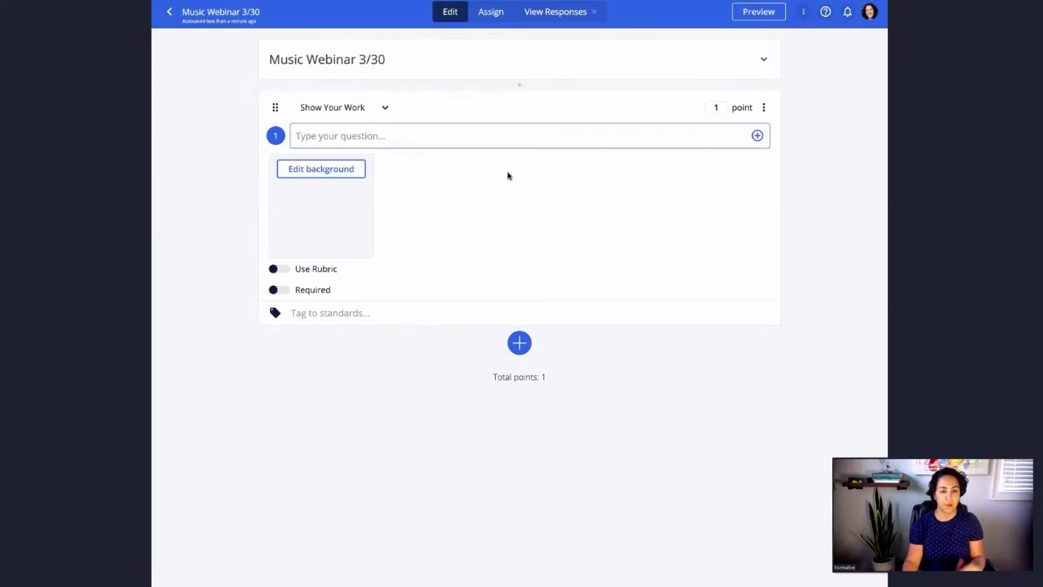
{"action": "left_click", "coordinate": [492, 141]}
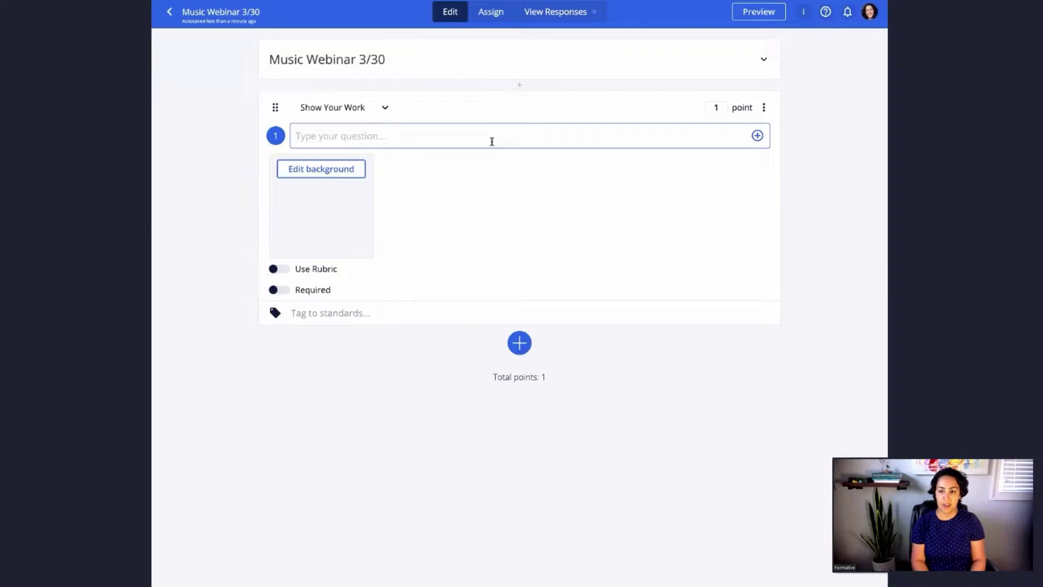
{"action": "type", "text": "Circle "}
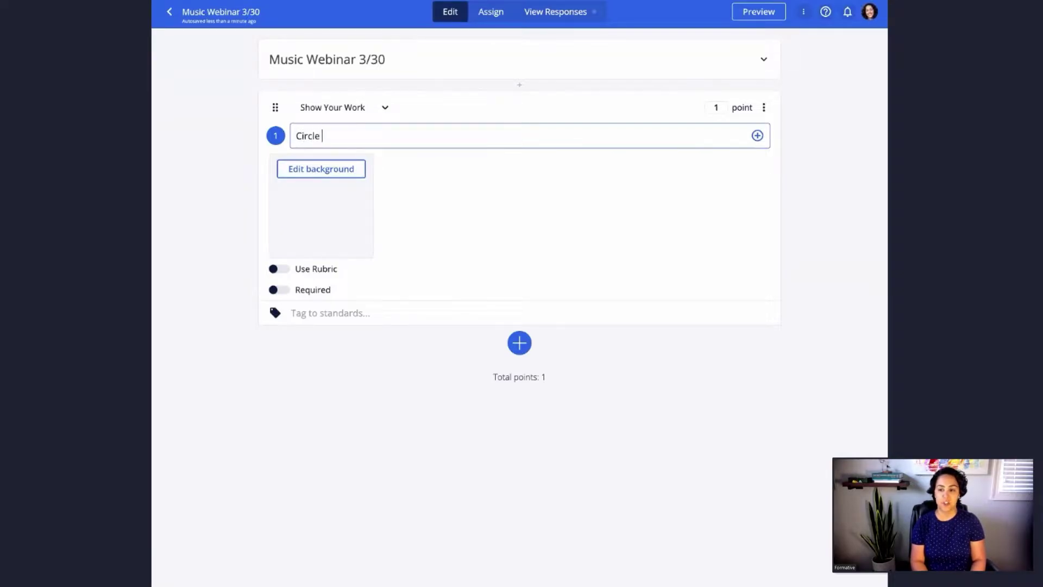
{"action": "type", "text": "an E on the staff."}
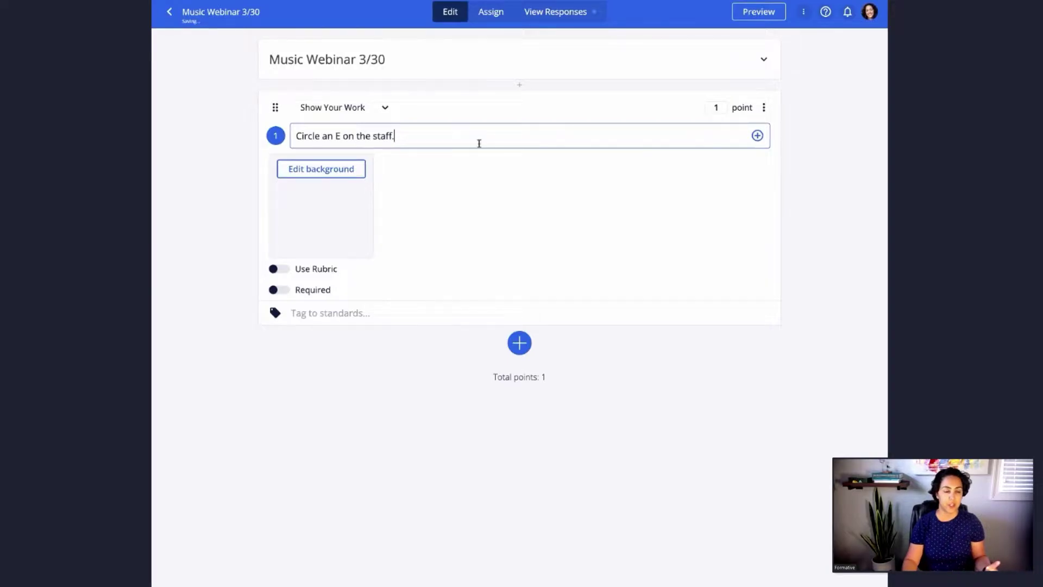
- Search the image files for "fade" and insert FADE.png into the background of the Show Your Work question
{"action": "left_click", "coordinate": [312, 170]}
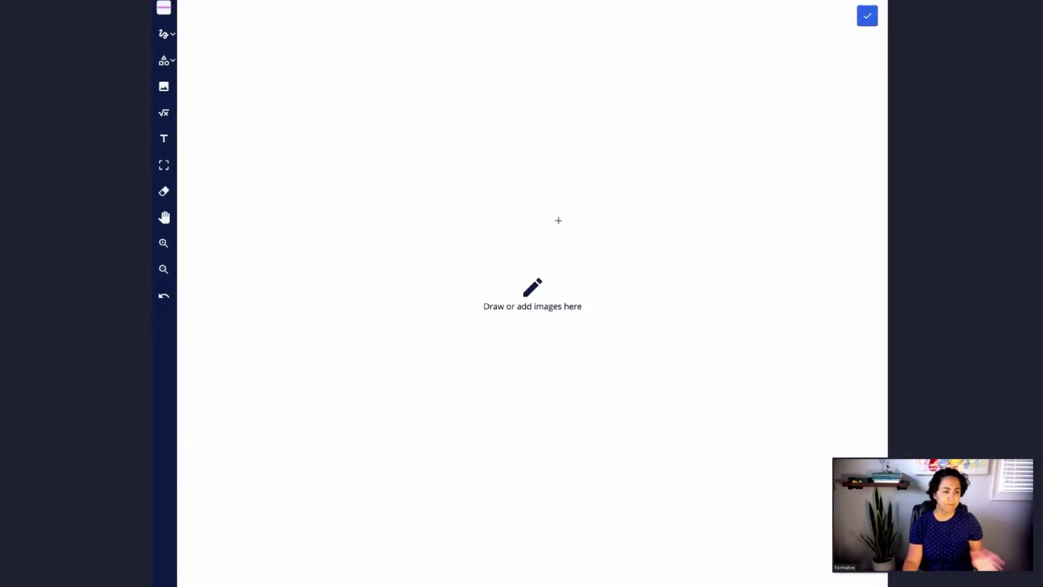
{"action": "left_click", "coordinate": [165, 89]}
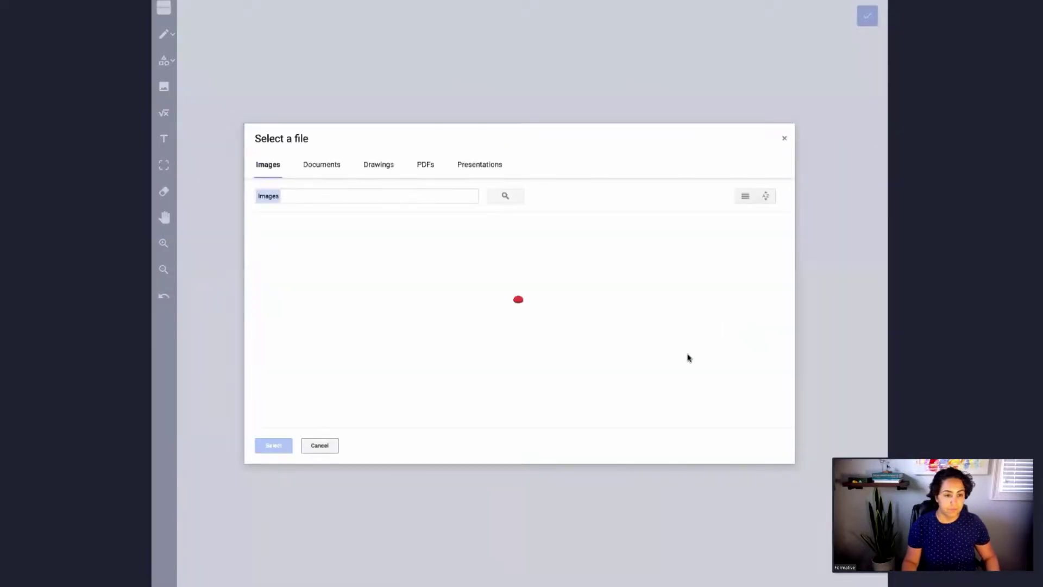
{"action": "left_click", "coordinate": [384, 196]}
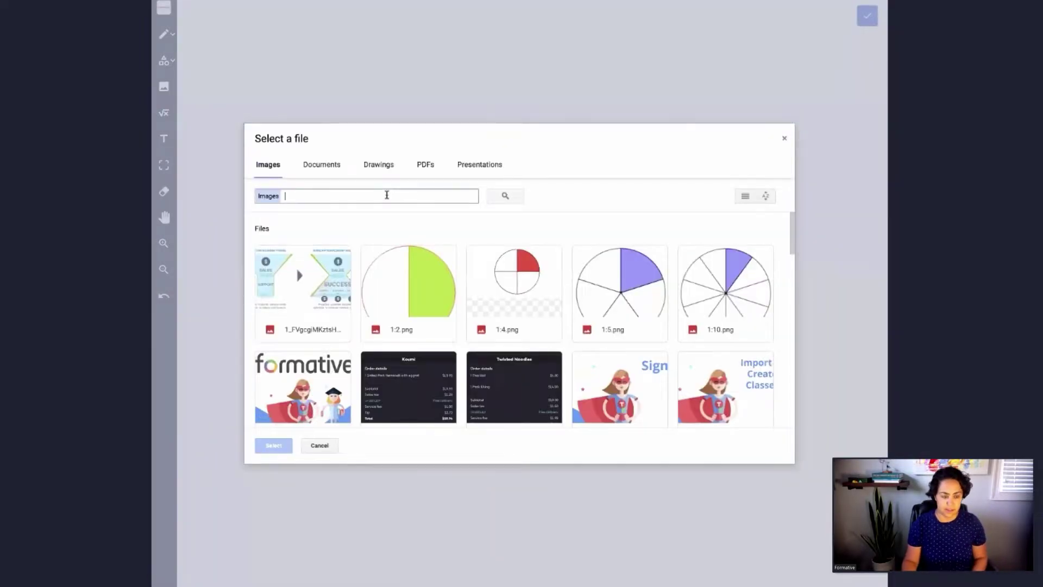
{"action": "type", "text": "fade"}
{"action": "key", "text": "Return"}
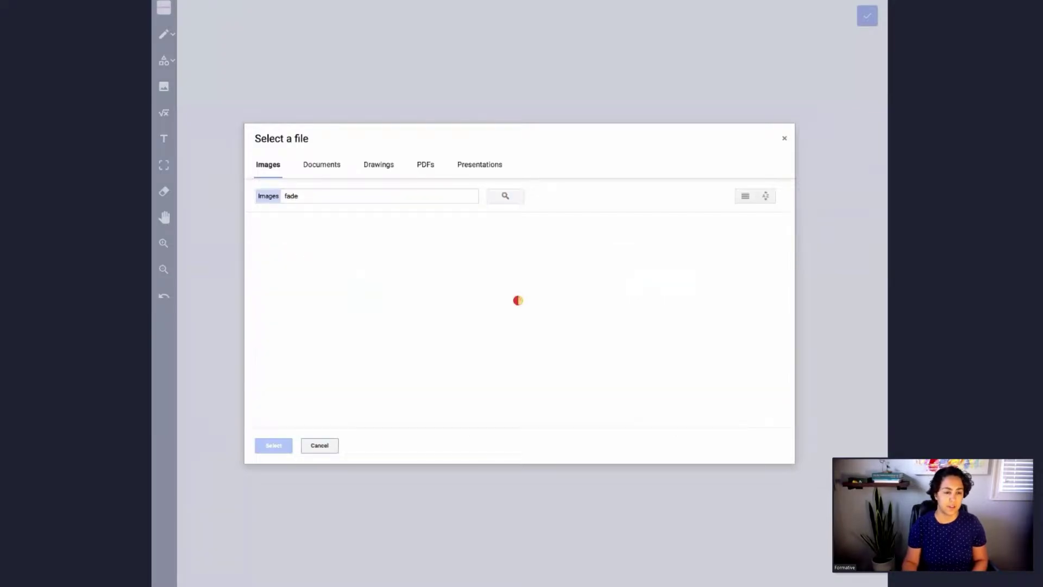
{"action": "left_click", "coordinate": [322, 266]}
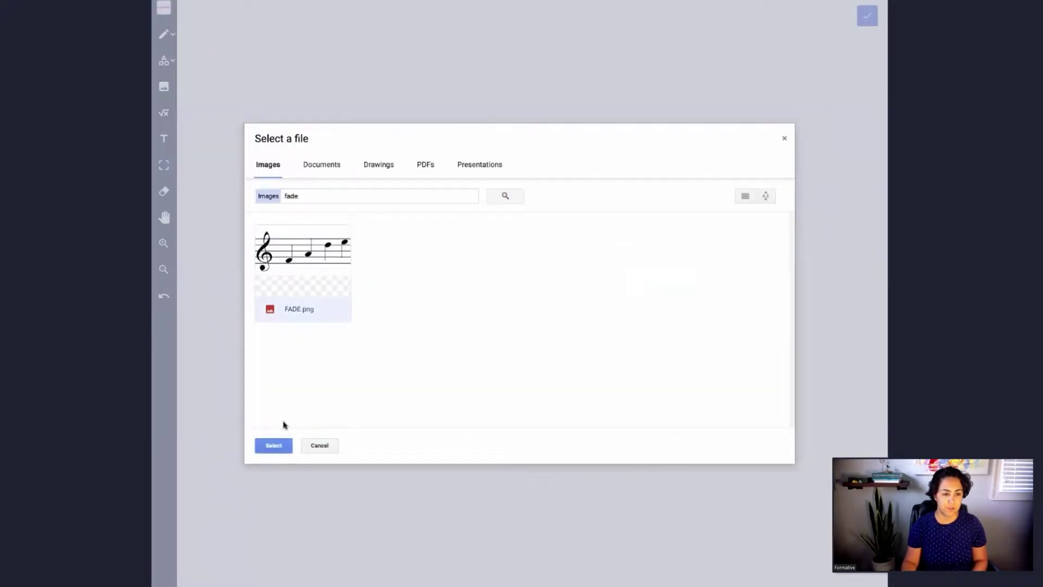
{"action": "left_click", "coordinate": [282, 447]}
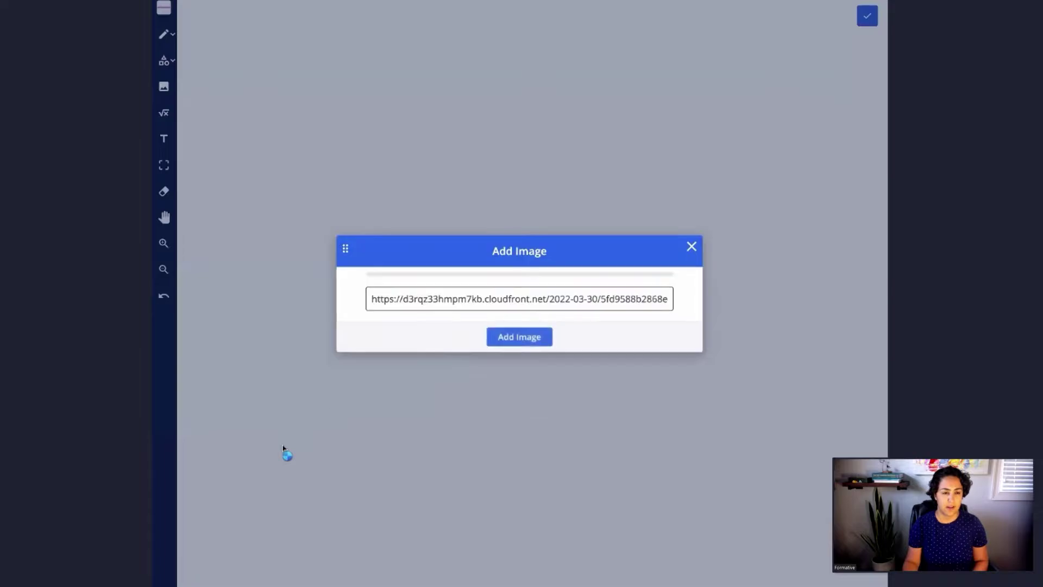
{"action": "left_click", "coordinate": [496, 413]}
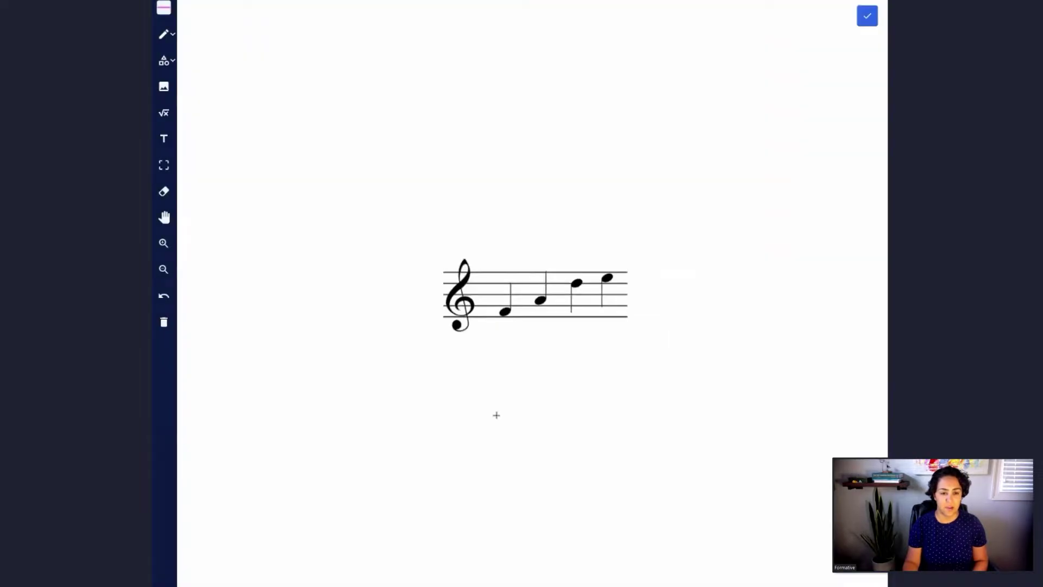
- Enlarge the staff image to fill most of the canvas width and save the question background
{"action": "left_click", "coordinate": [487, 297]}
{"action": "left_click_drag", "start_coordinate": [433, 342], "coordinate": [266, 436]}
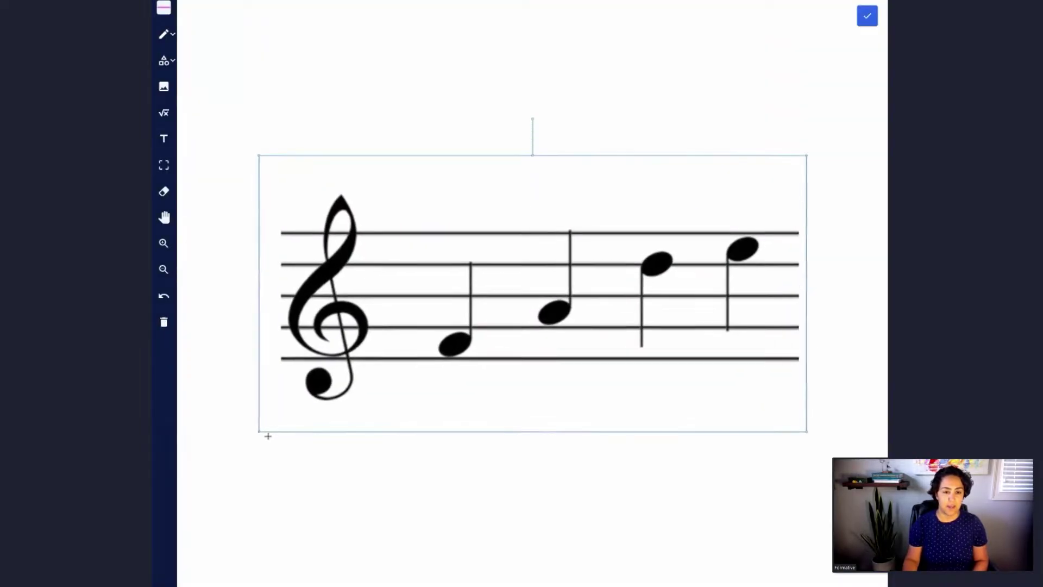
{"action": "left_click", "coordinate": [861, 338]}
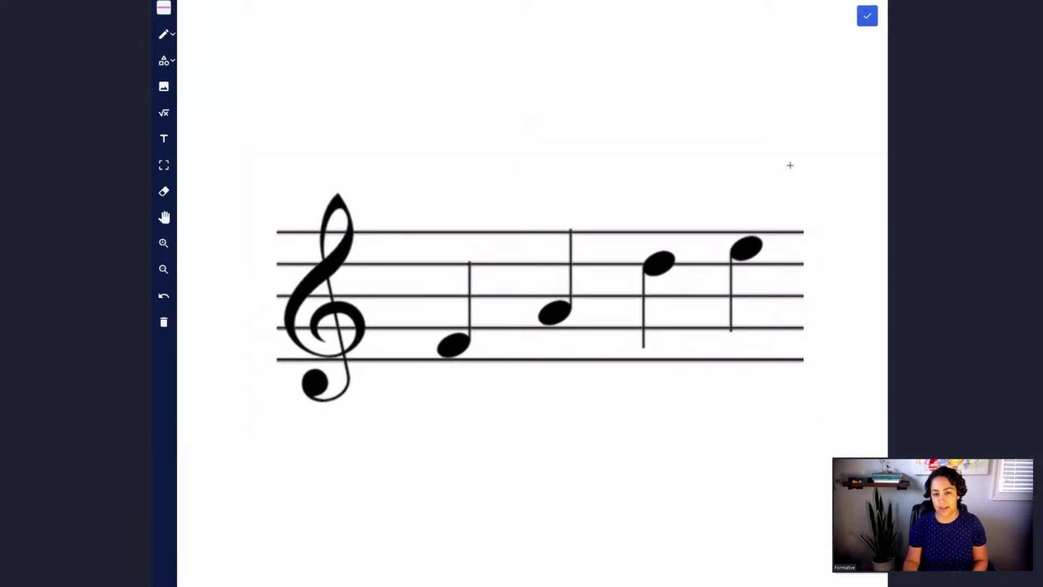
{"action": "left_click", "coordinate": [867, 17]}
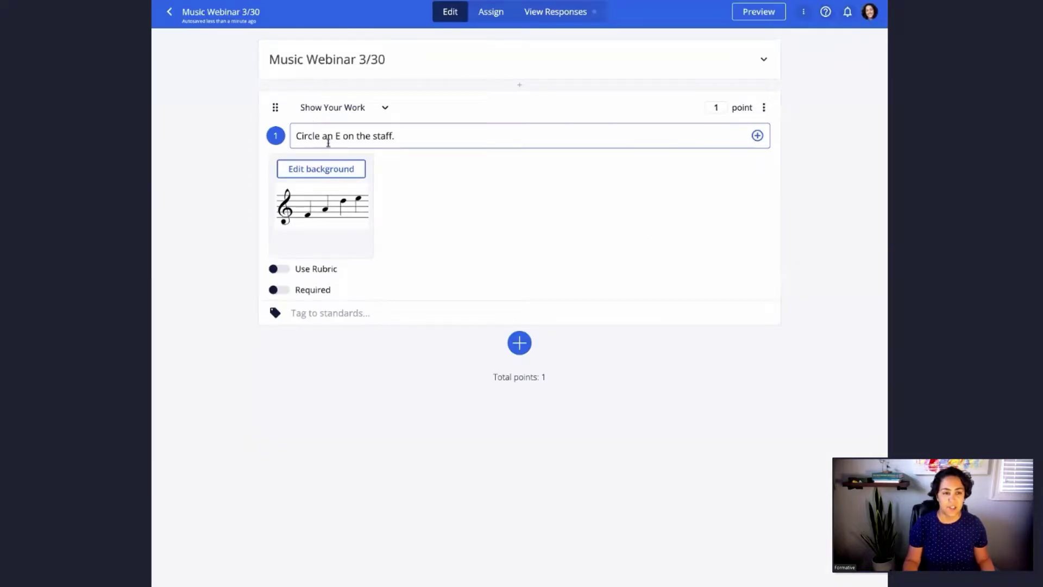
- Preview the formative as a student and draw a freehand loop around the last note on the staff
{"action": "left_click", "coordinate": [760, 13]}
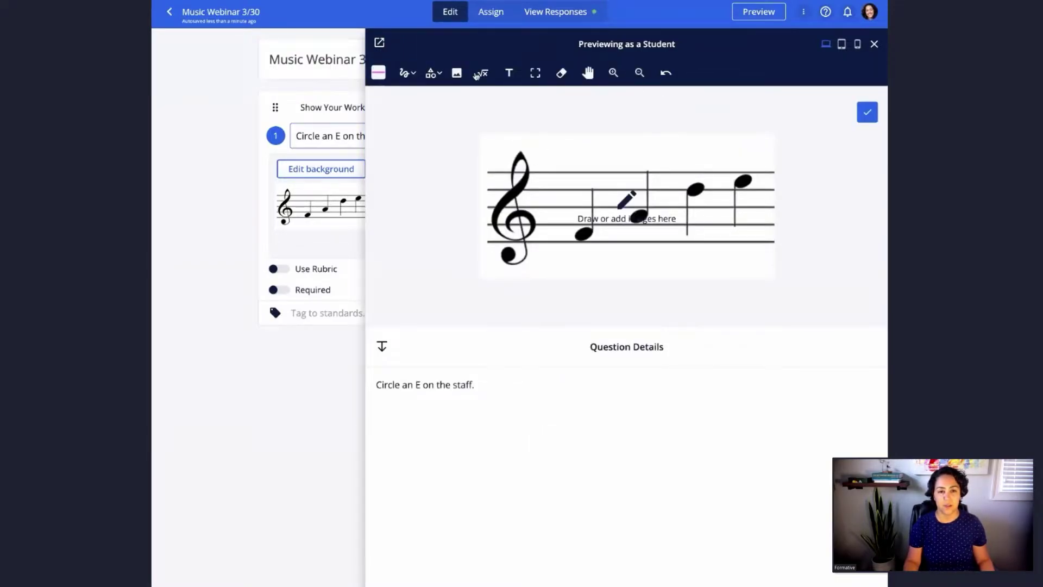
{"action": "left_click", "coordinate": [407, 74]}
{"action": "left_click", "coordinate": [414, 103]}
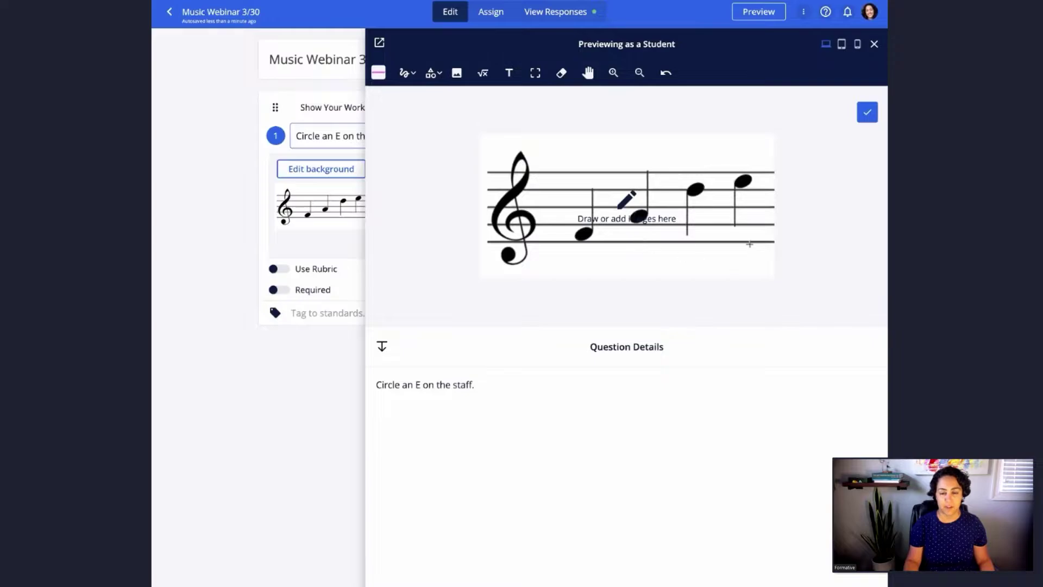
{"action": "mouse_move", "coordinate": [770, 158]}
{"action": "left_mouse_down"}
{"action": "mouse_move", "coordinate": [747, 154]}
{"action": "mouse_move", "coordinate": [718, 233]}
{"action": "mouse_move", "coordinate": [770, 157]}
{"action": "left_mouse_up"}
- Draw a circle shape around the last note's head, save the preview response, and close the student preview
{"action": "left_click", "coordinate": [433, 74]}
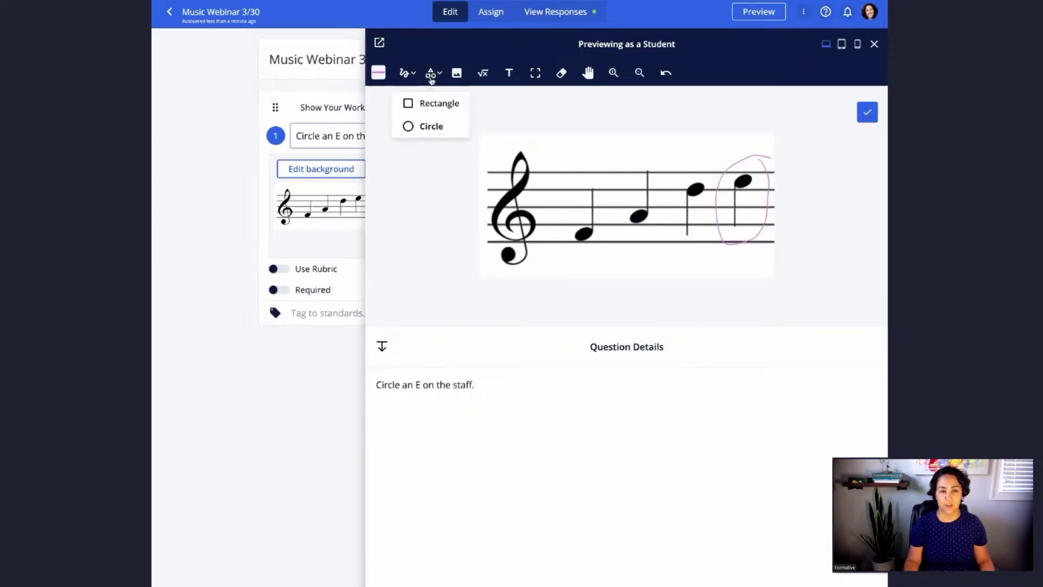
{"action": "left_click", "coordinate": [425, 129]}
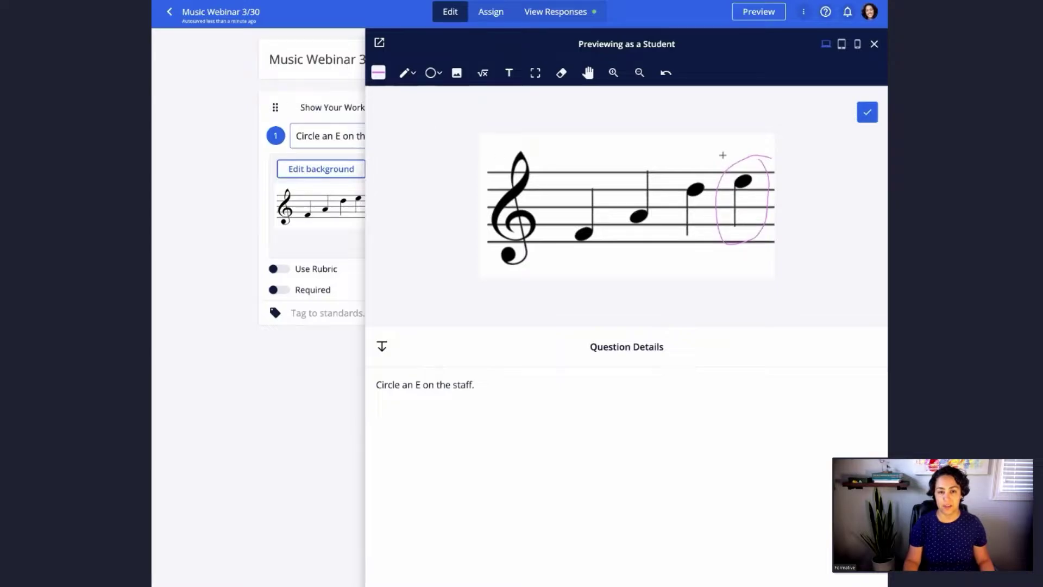
{"action": "mouse_move", "coordinate": [718, 155]}
{"action": "left_mouse_down"}
{"action": "mouse_move", "coordinate": [738, 202]}
{"action": "mouse_move", "coordinate": [793, 250]}
{"action": "mouse_move", "coordinate": [761, 209]}
{"action": "left_mouse_up"}
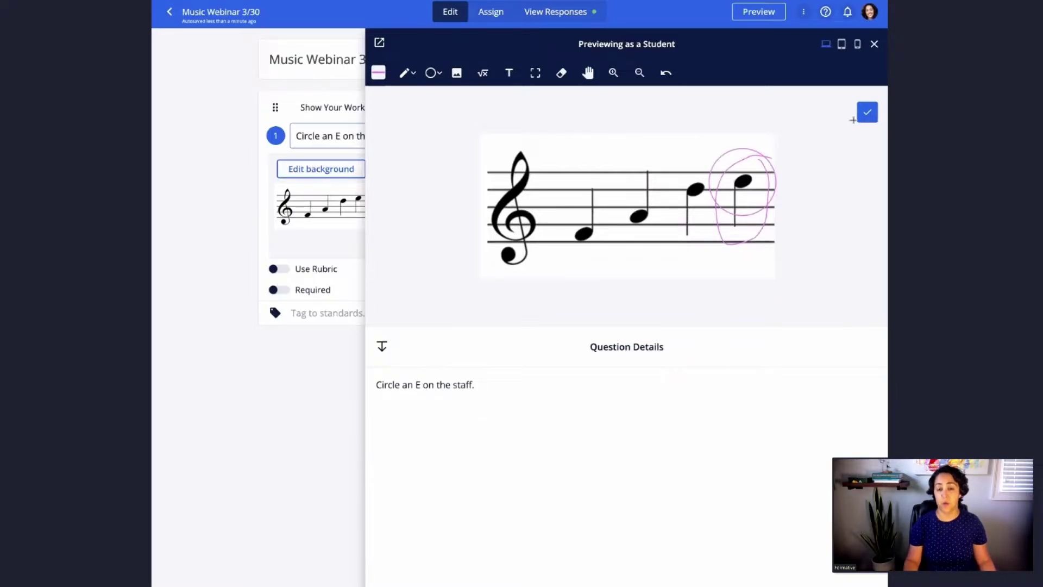
{"action": "left_click", "coordinate": [867, 112]}
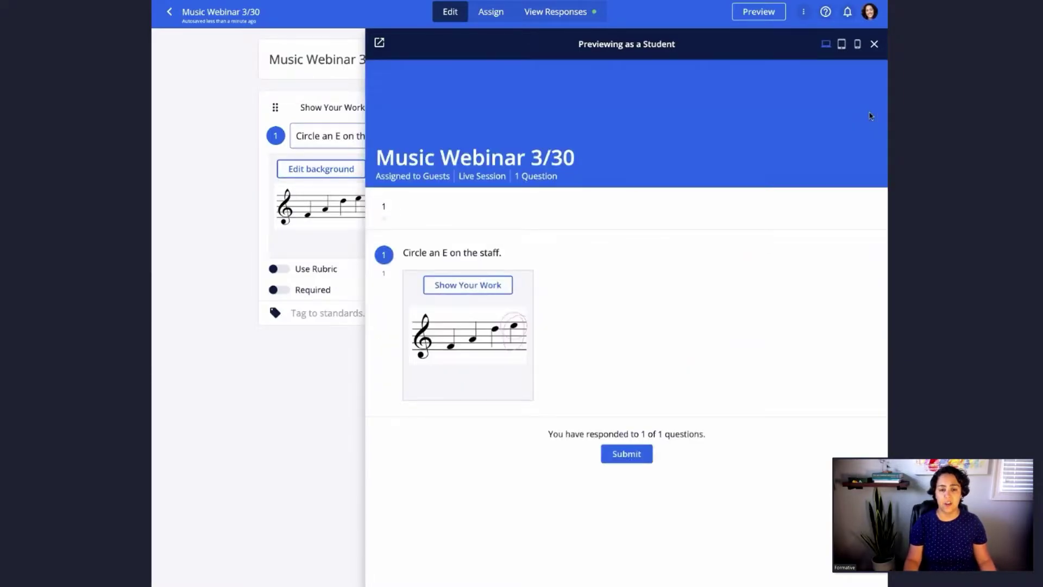
{"action": "left_click", "coordinate": [873, 45]}
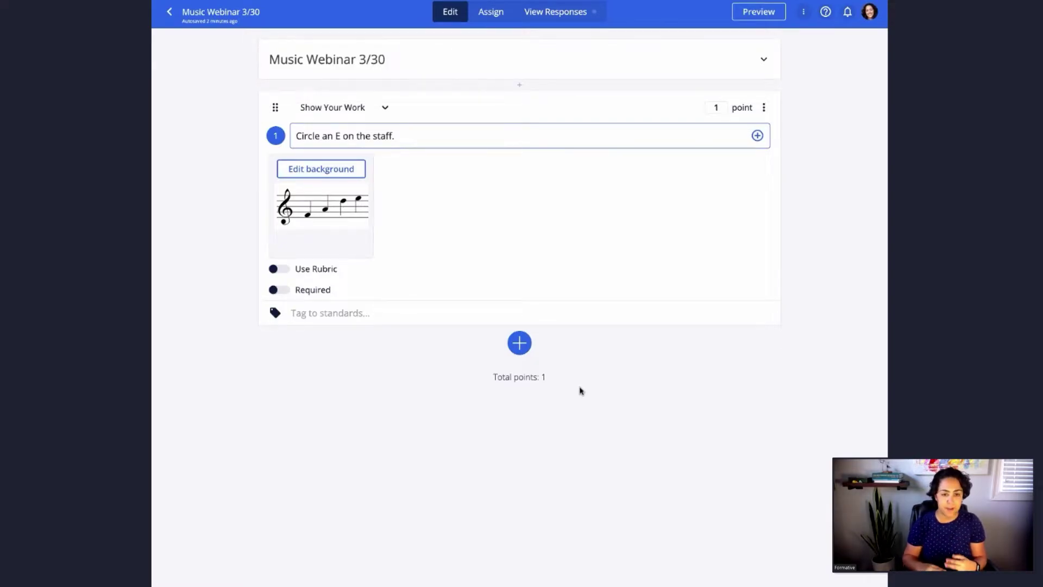
- Add a Match Table Grid question and label its two choice columns Tempo and Dynamics
{"action": "left_click", "coordinate": [516, 344]}
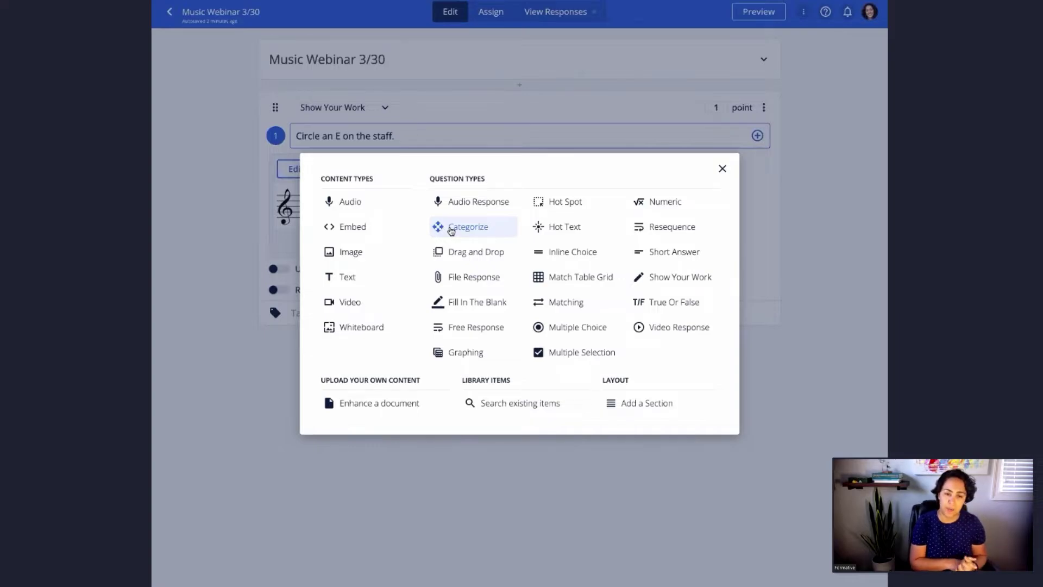
{"action": "left_click", "coordinate": [578, 278]}
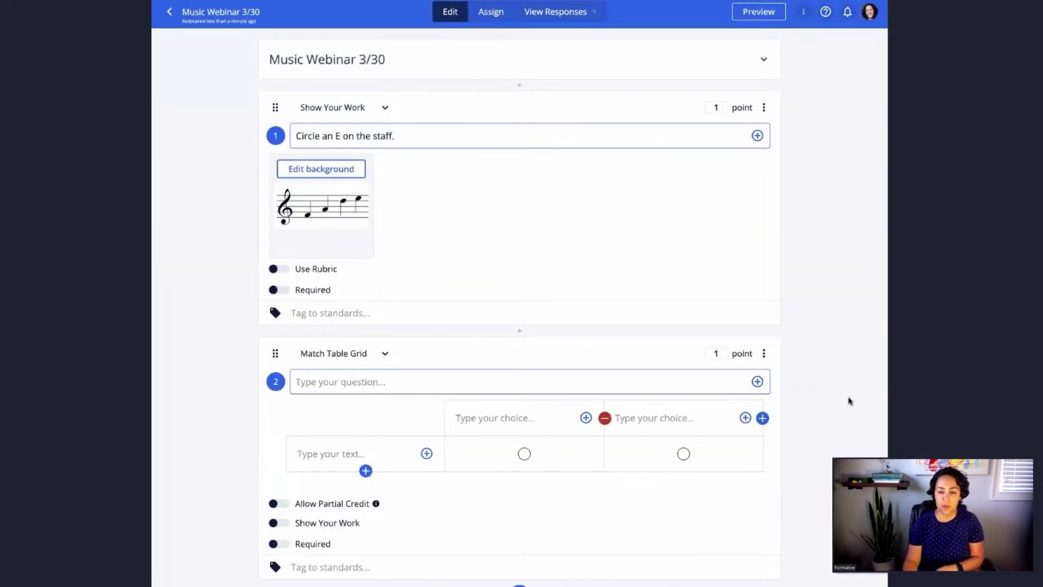
{"action": "scroll", "coordinate": [849, 400], "scroll_direction": "down", "scroll_amount": 2}
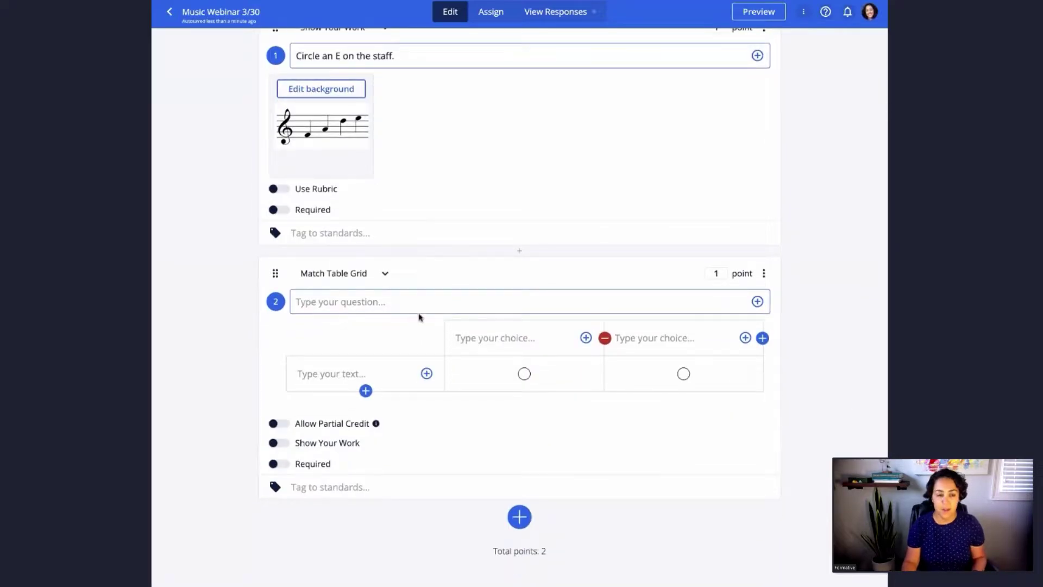
{"action": "left_click", "coordinate": [426, 303]}
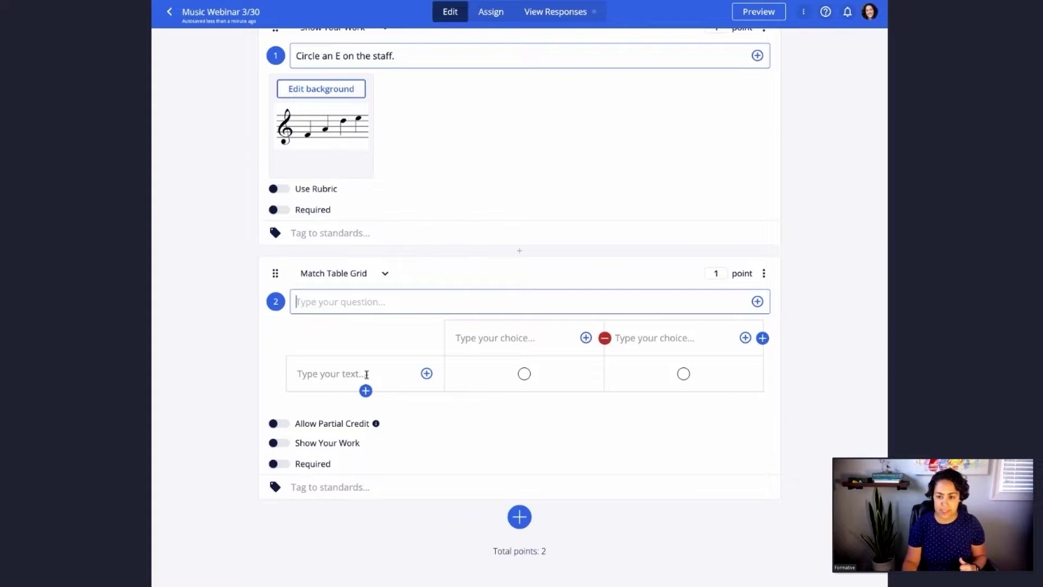
{"action": "left_click", "coordinate": [490, 338]}
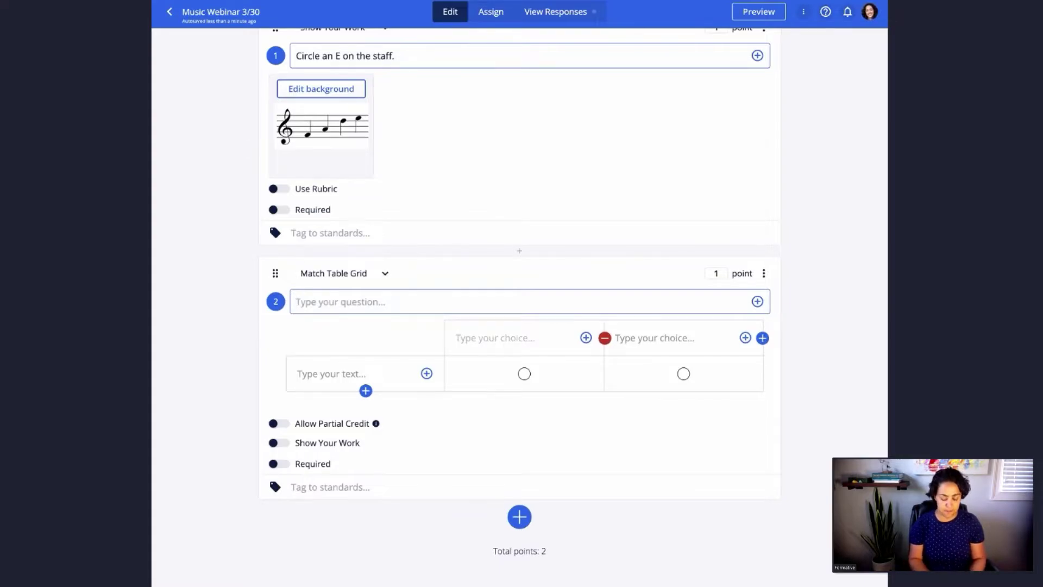
{"action": "type", "text": "Tempo"}
{"action": "left_click", "coordinate": [652, 337]}
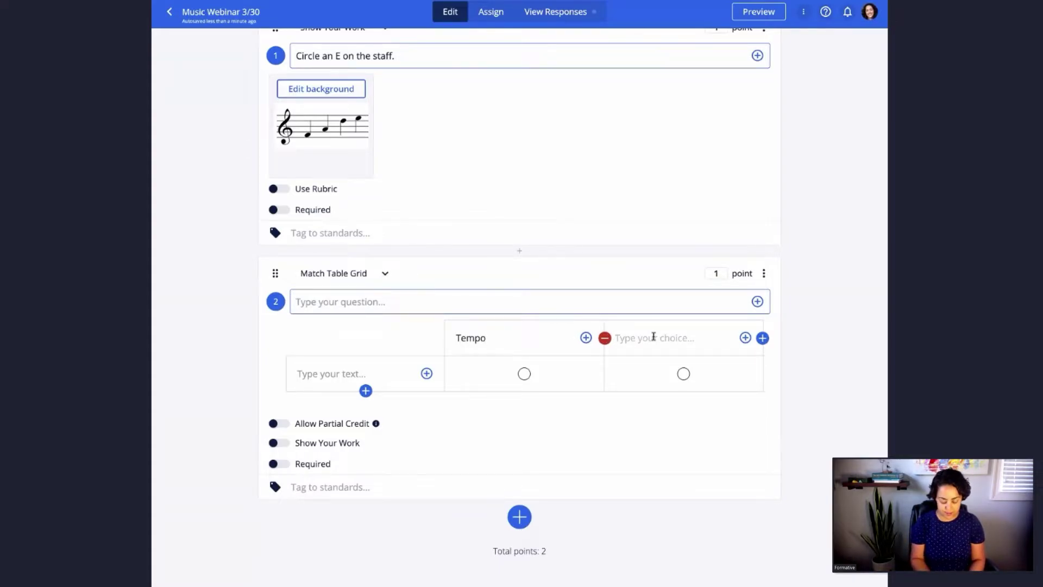
{"action": "type", "text": "Dynamics"}
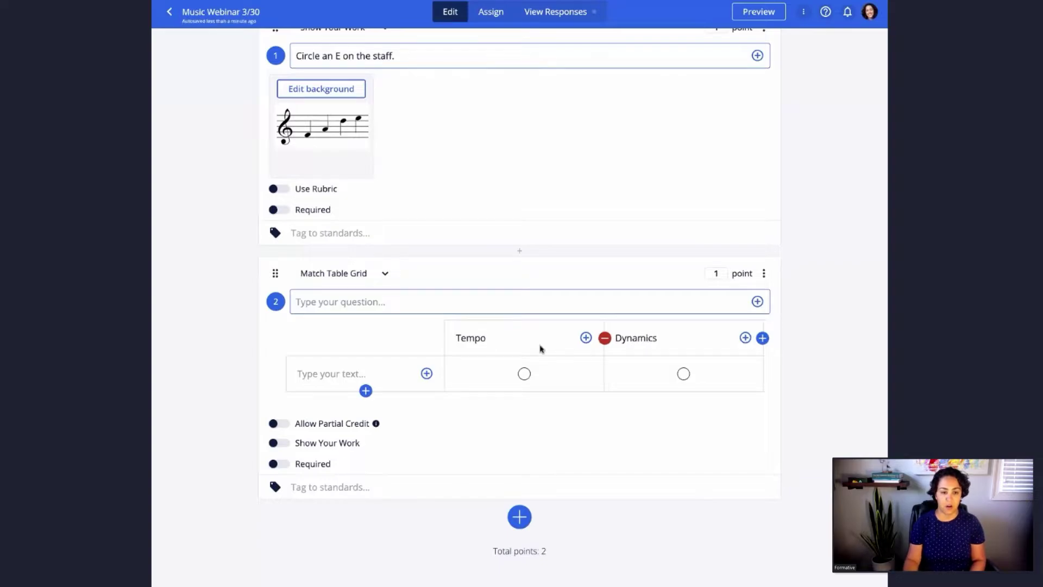
- Fill the grid's row labels with Presto, Forte, Piano and Largo, adding three rows
{"action": "left_click", "coordinate": [308, 374]}
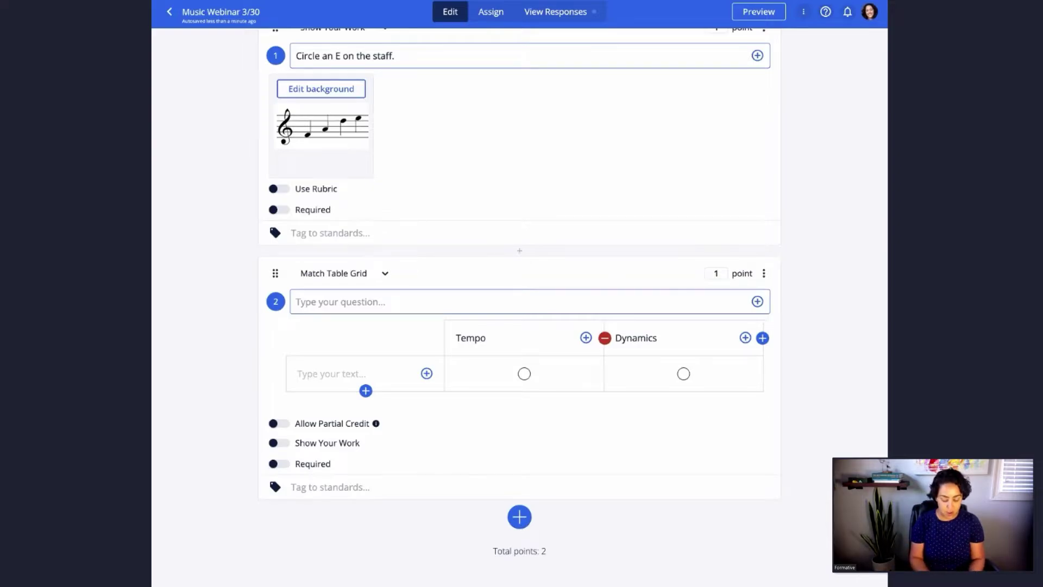
{"action": "type", "text": "Presto"}
{"action": "left_click", "coordinate": [365, 391]}
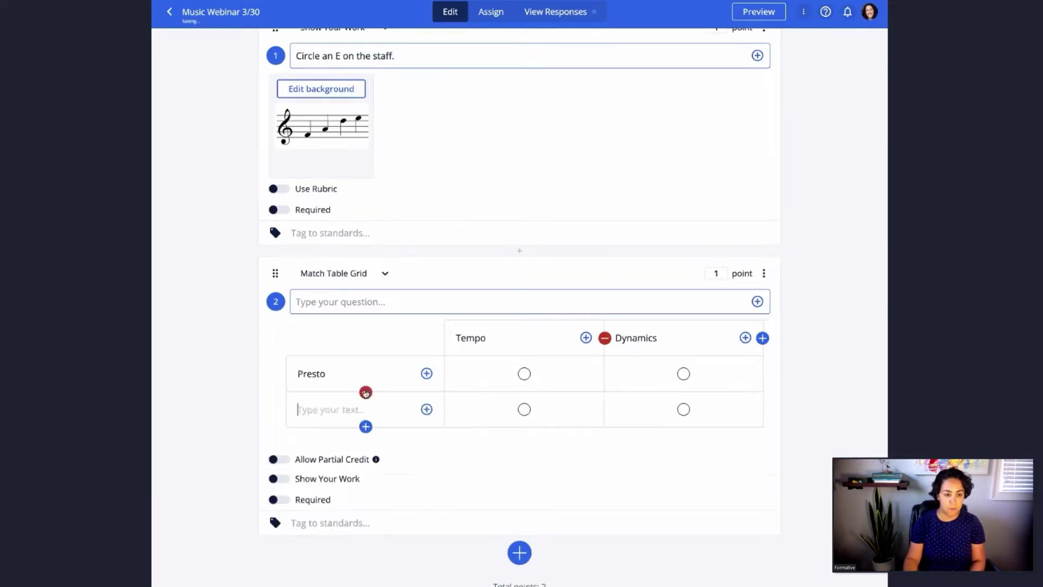
{"action": "type", "text": "Forte"}
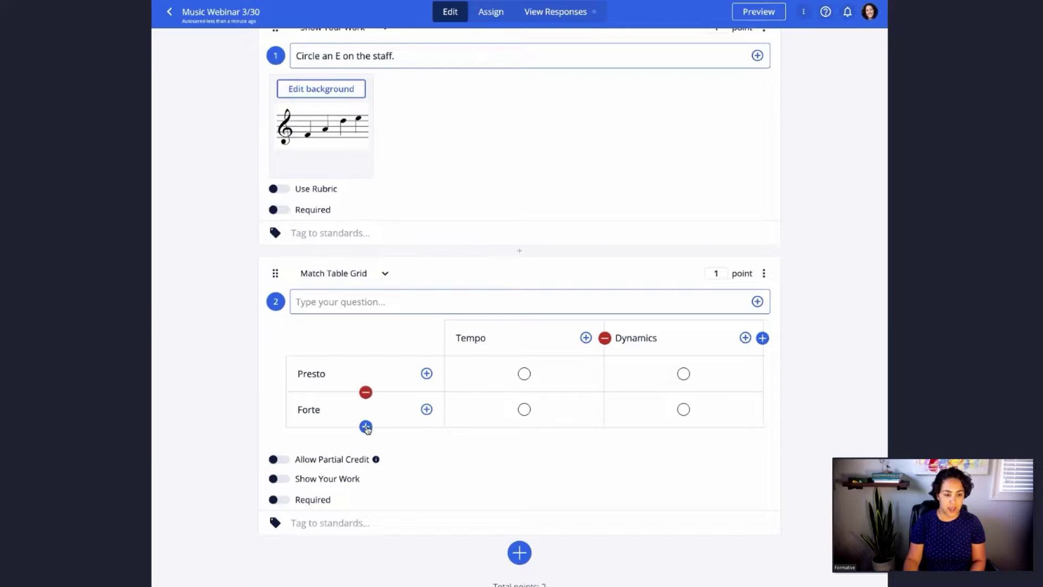
{"action": "left_click", "coordinate": [365, 426]}
{"action": "type", "text": "Piano"}
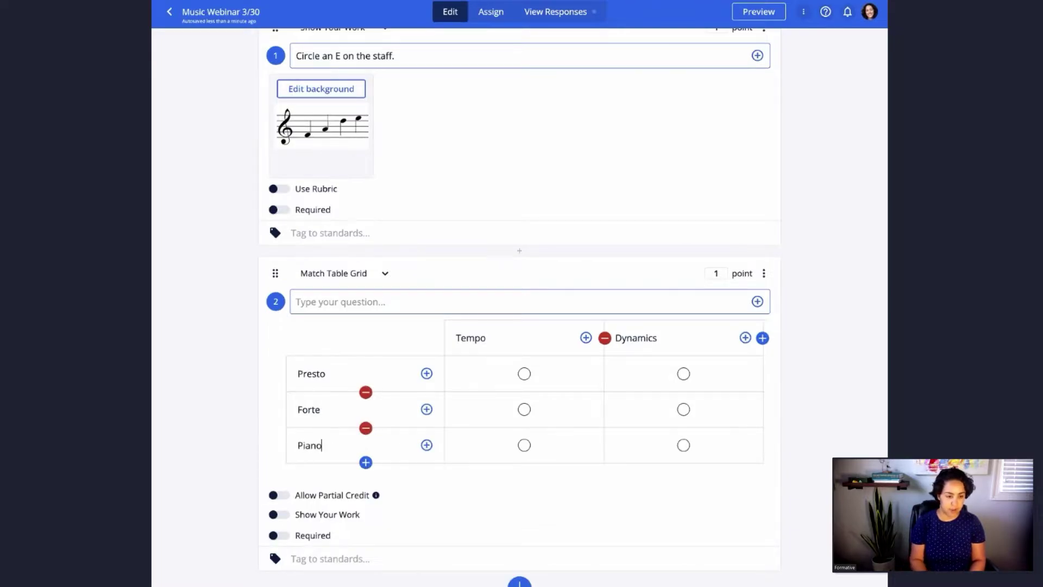
{"action": "left_click", "coordinate": [365, 463]}
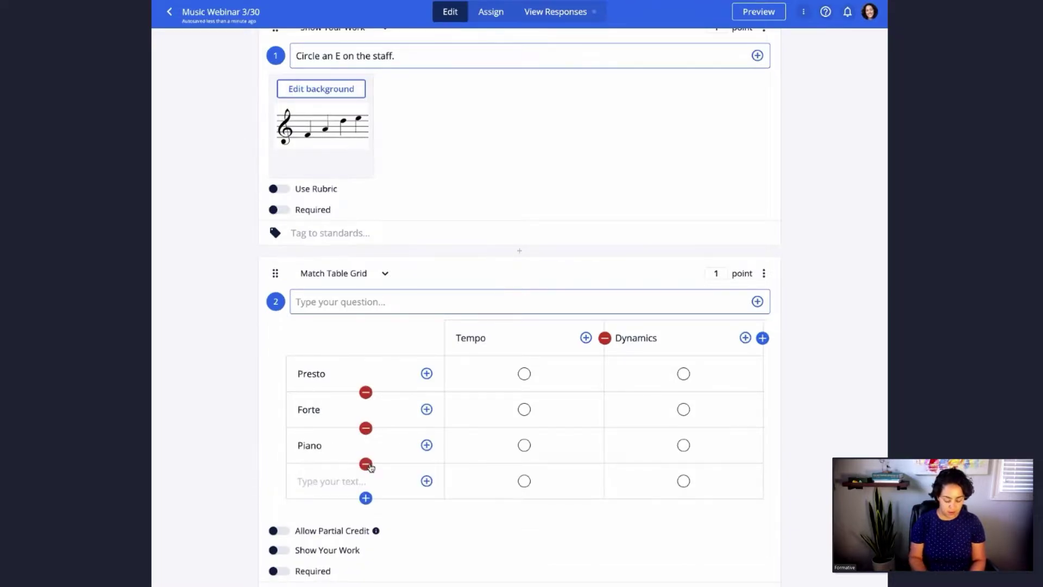
{"action": "type", "text": "Largo"}
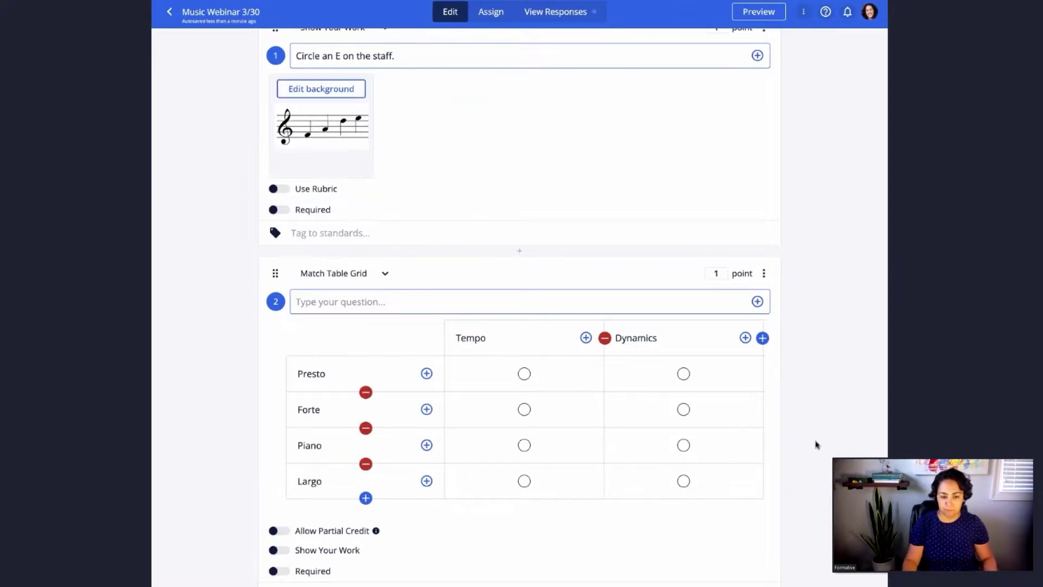
- Preview as a student, match Presto and Largo to Tempo and Forte and Piano to Dynamics, and close the preview
{"action": "left_click", "coordinate": [758, 13]}
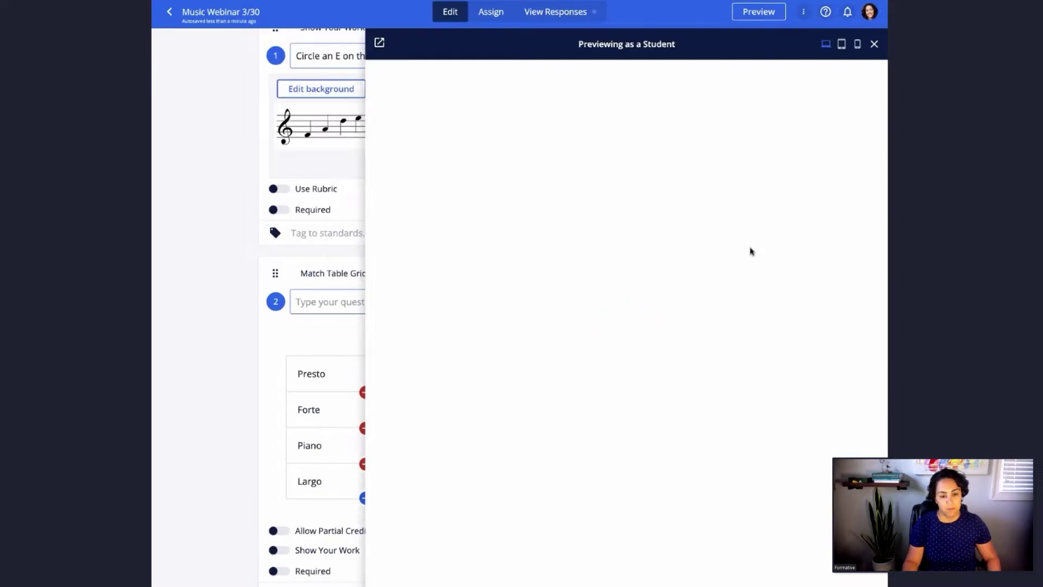
{"action": "scroll", "coordinate": [818, 355], "scroll_direction": "down", "scroll_amount": 2}
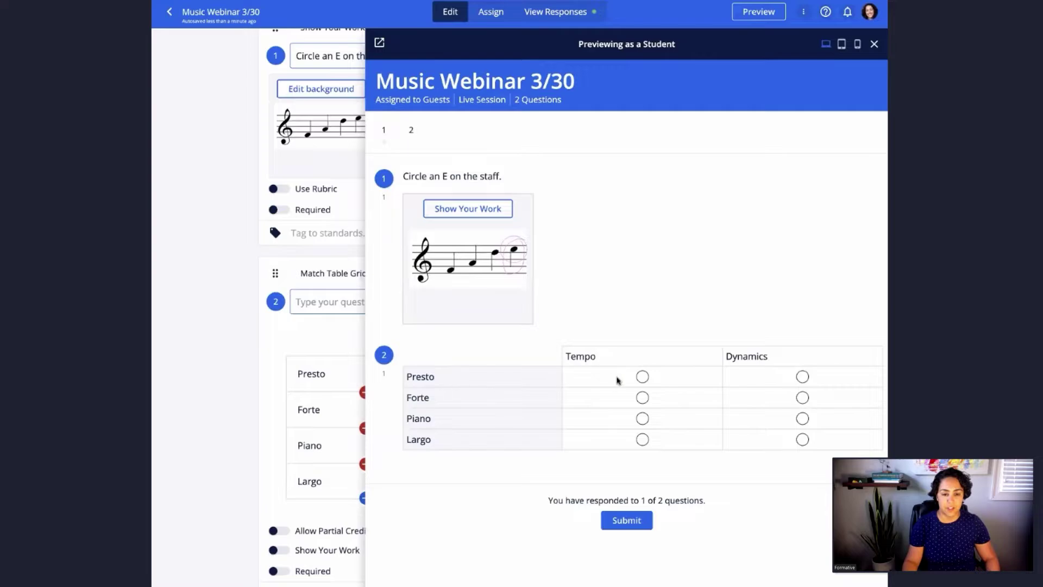
{"action": "left_click", "coordinate": [643, 377]}
{"action": "left_click", "coordinate": [802, 398]}
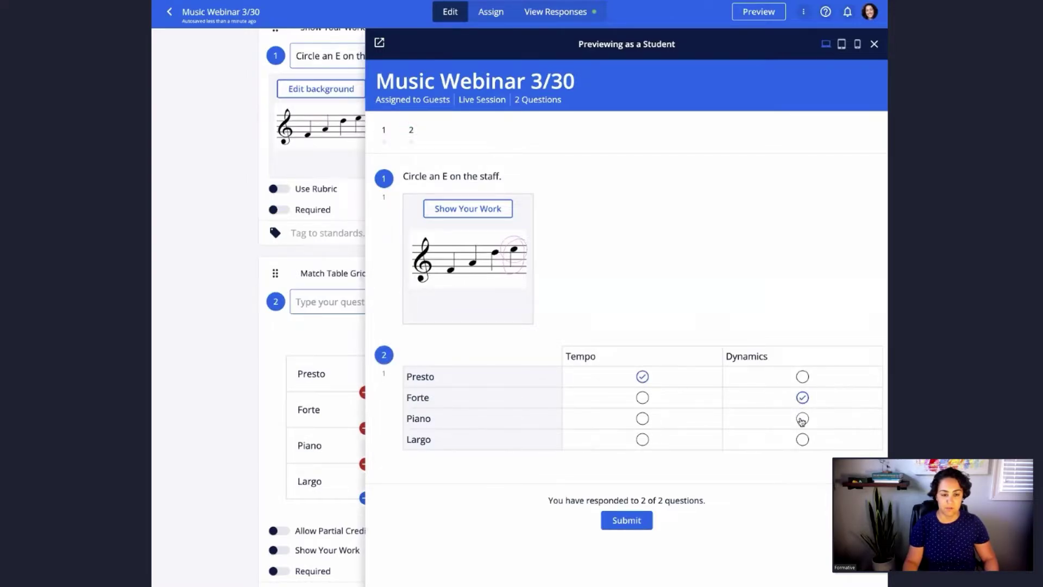
{"action": "left_click", "coordinate": [803, 419]}
{"action": "left_click", "coordinate": [642, 440]}
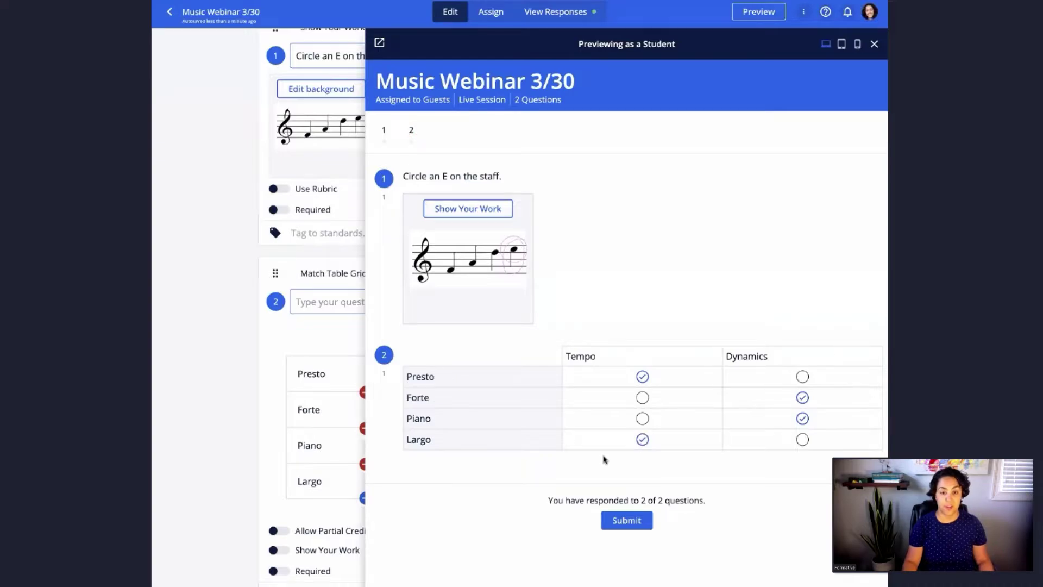
{"action": "left_click", "coordinate": [873, 45]}
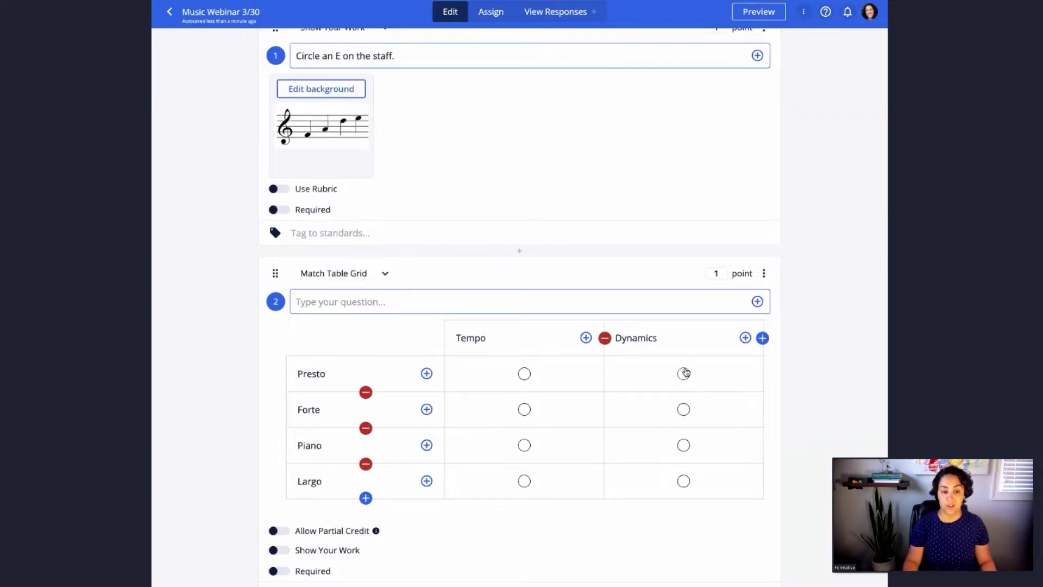
- Mark the grid's correct answers in the editor: Tempo for Presto and Largo, Dynamics for Forte and Piano
{"action": "left_click", "coordinate": [525, 375]}
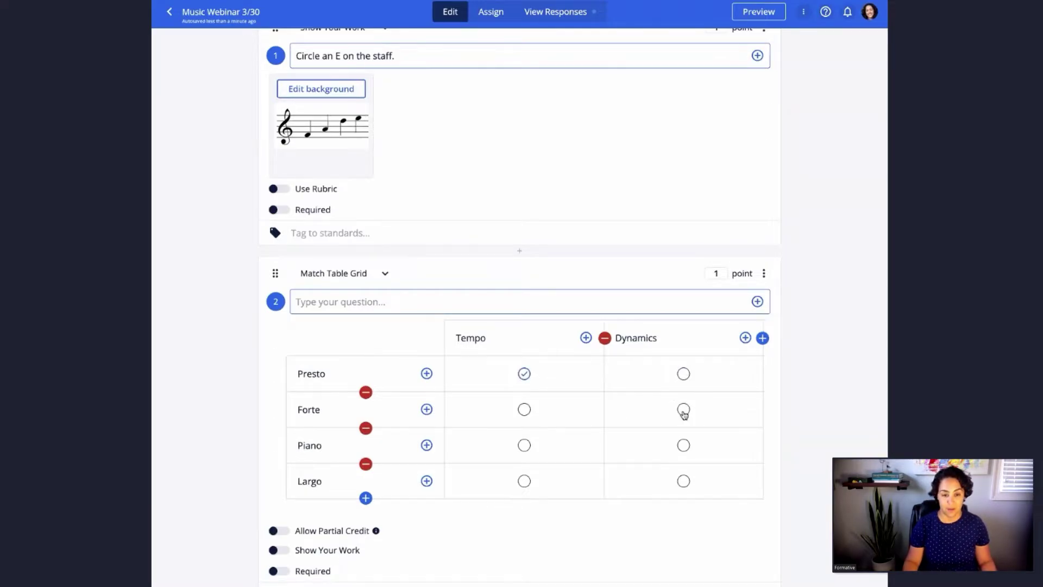
{"action": "left_click", "coordinate": [683, 410]}
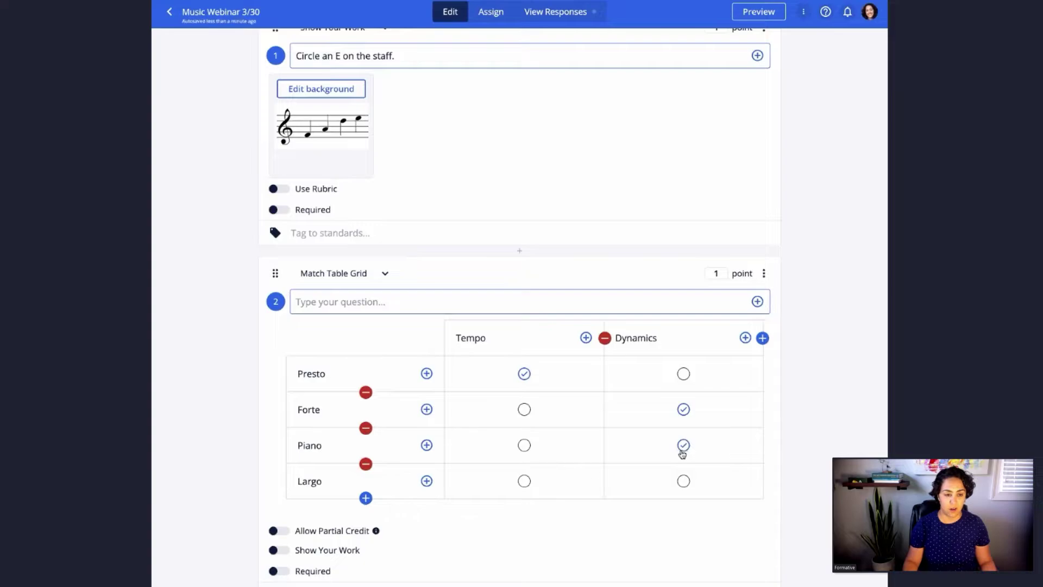
{"action": "left_click", "coordinate": [524, 481]}
- Turn on Allow Partial Credit and Show Your Work for the Match Table Grid question
{"action": "scroll", "coordinate": [792, 489], "scroll_direction": "down", "scroll_amount": 2}
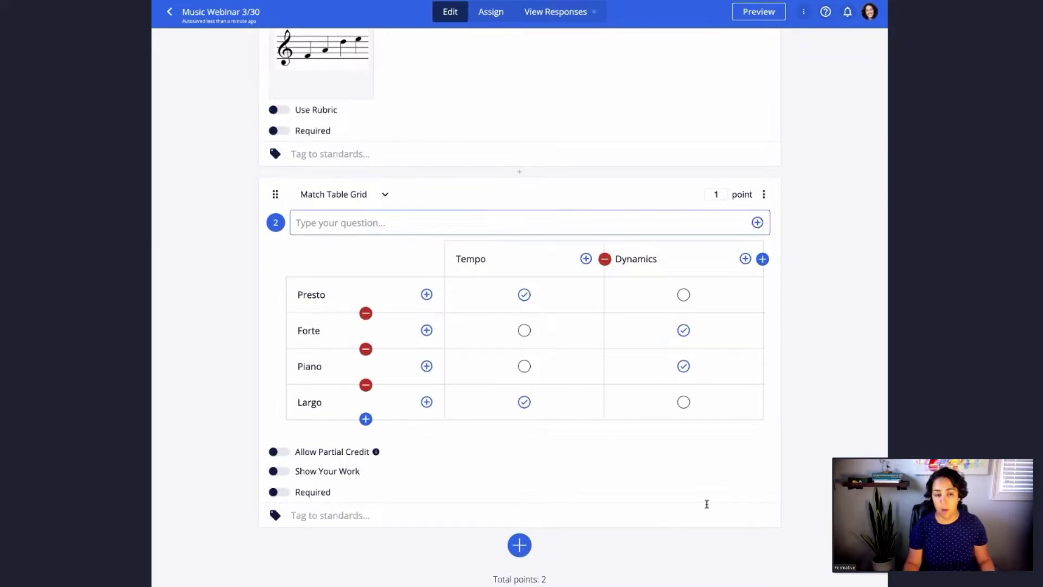
{"action": "left_click", "coordinate": [275, 452]}
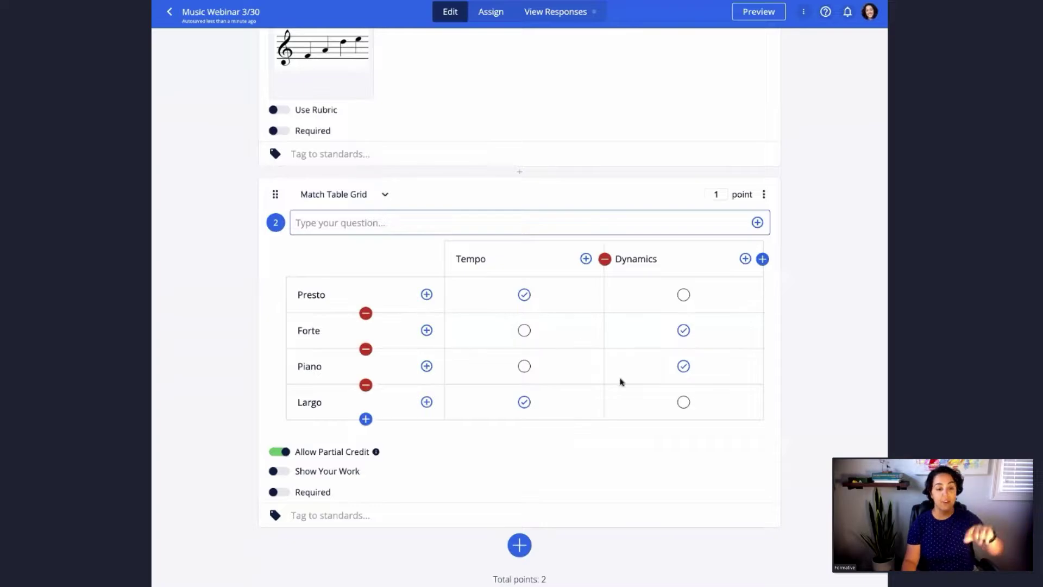
{"action": "left_click", "coordinate": [284, 475]}
- Add a Hot Spot question using the scanned choral score page as its image
{"action": "scroll", "coordinate": [474, 521], "scroll_direction": "down", "scroll_amount": 3}
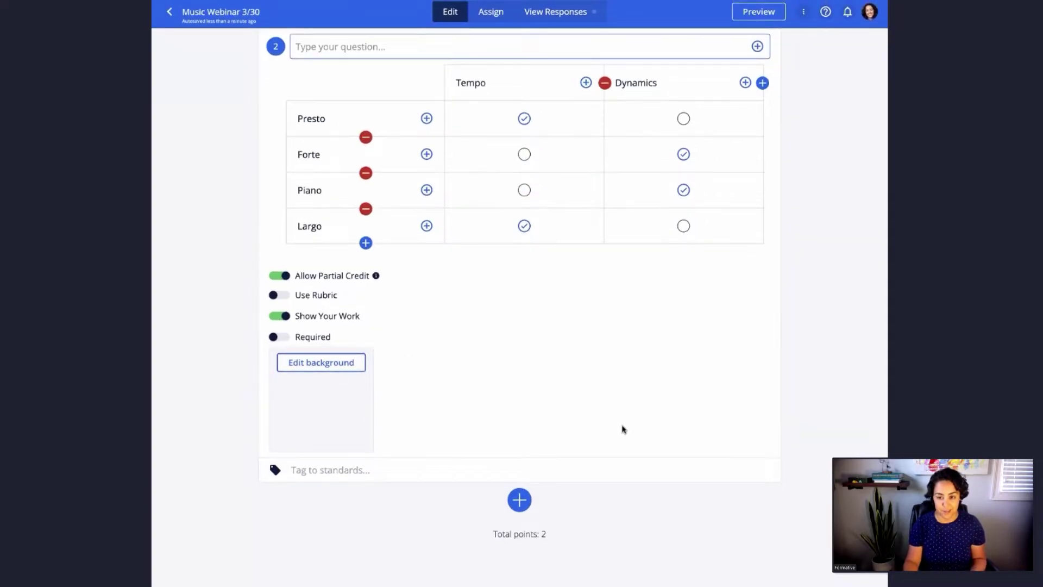
{"action": "left_click", "coordinate": [519, 501]}
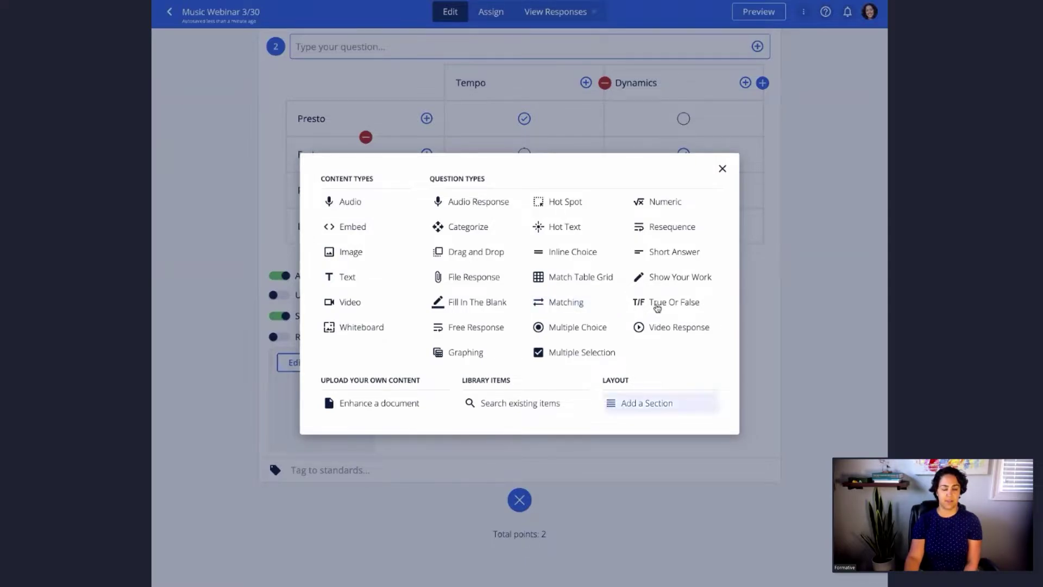
{"action": "left_click", "coordinate": [566, 208]}
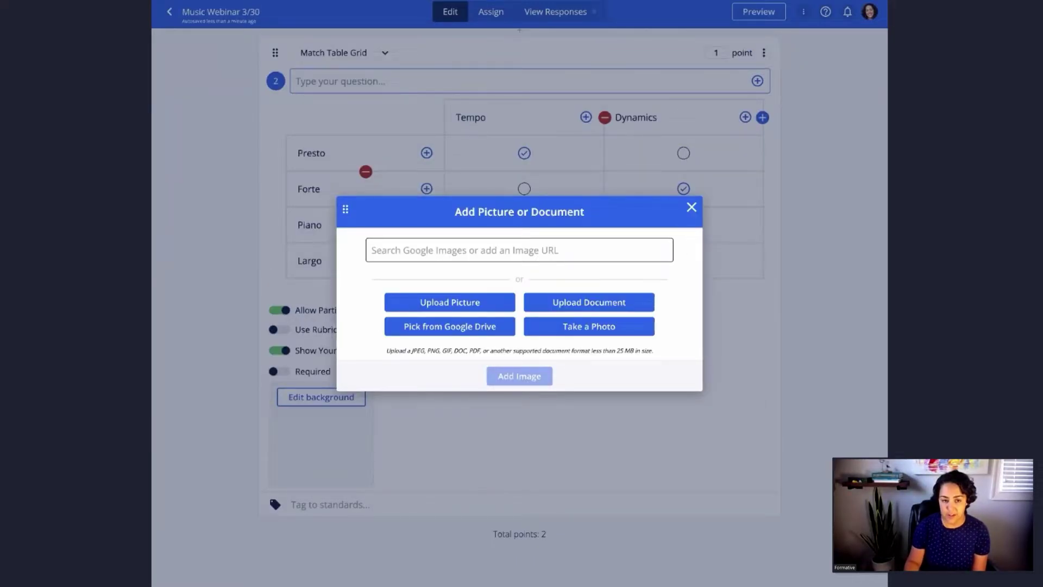
{"action": "left_click_drag", "start_coordinate": [825, 303], "coordinate": [547, 272]}
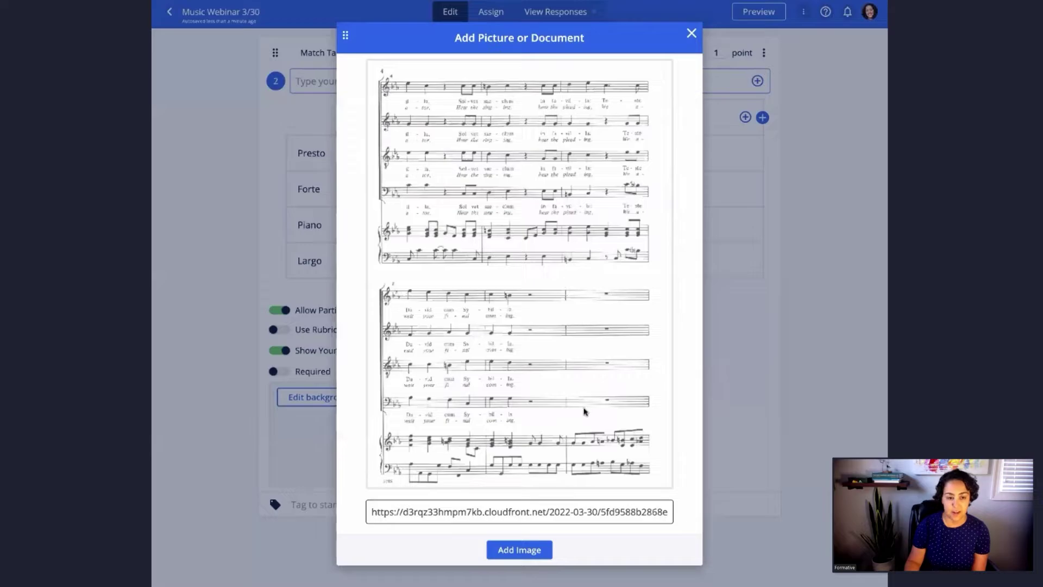
{"action": "left_click", "coordinate": [519, 549]}
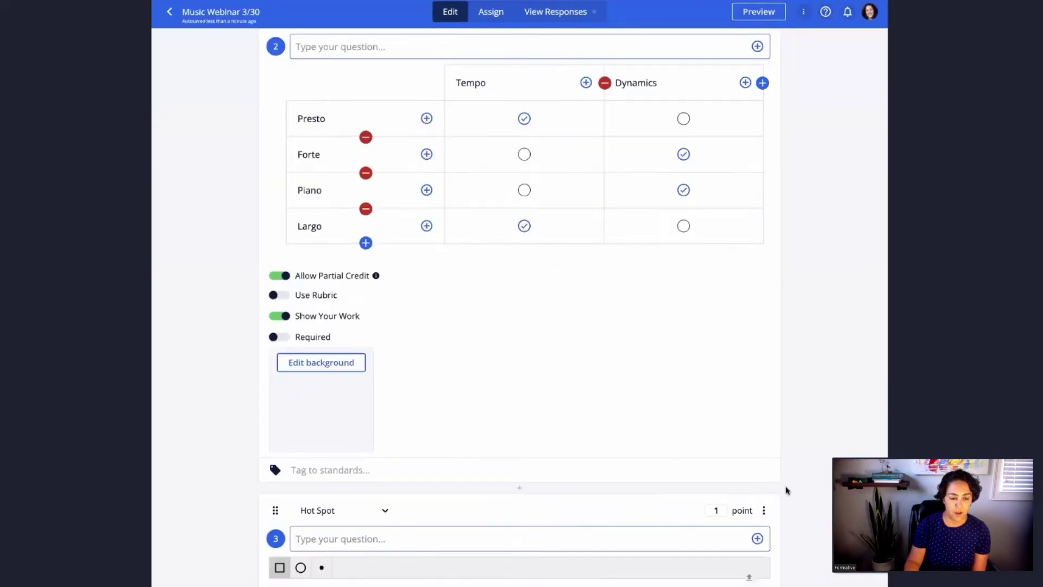
- Draw small rectangular hot spots in the upper system around the third staff's first note, the second staff's "in" note and the top staff's "Te" note
{"action": "scroll", "coordinate": [809, 492], "scroll_direction": "down", "scroll_amount": 5}
{"action": "scroll", "coordinate": [810, 493], "scroll_direction": "down", "scroll_amount": 2}
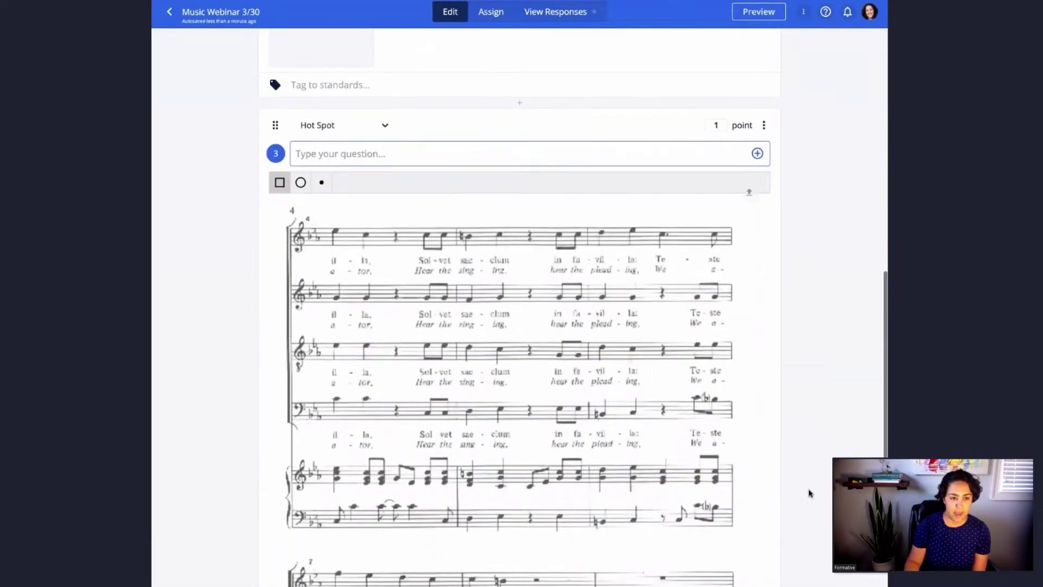
{"action": "scroll", "coordinate": [809, 492], "scroll_direction": "down", "scroll_amount": 2}
{"action": "scroll", "coordinate": [809, 493], "scroll_direction": "down", "scroll_amount": 1}
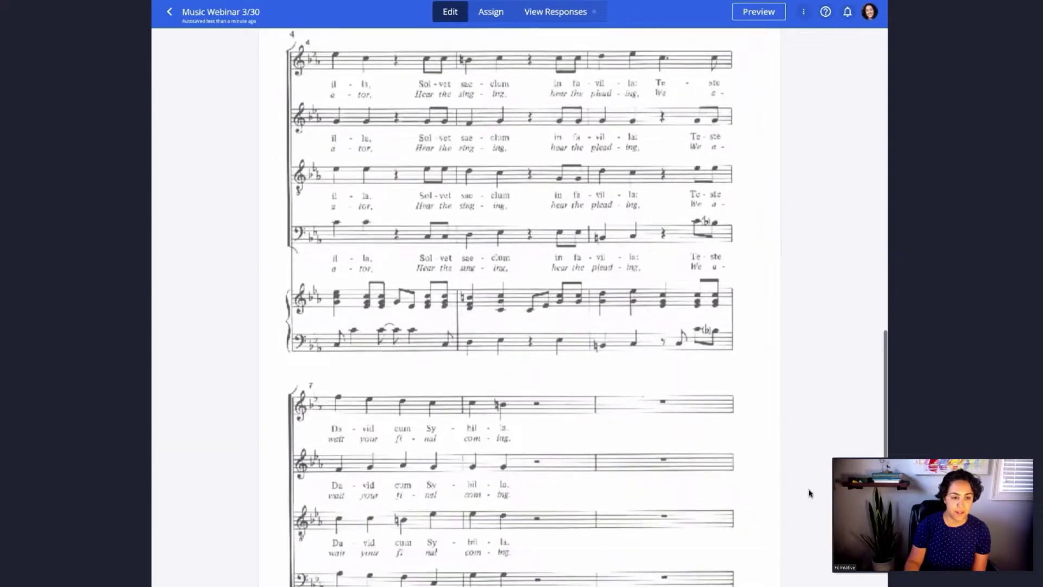
{"action": "scroll", "coordinate": [809, 492], "scroll_direction": "up", "scroll_amount": 1}
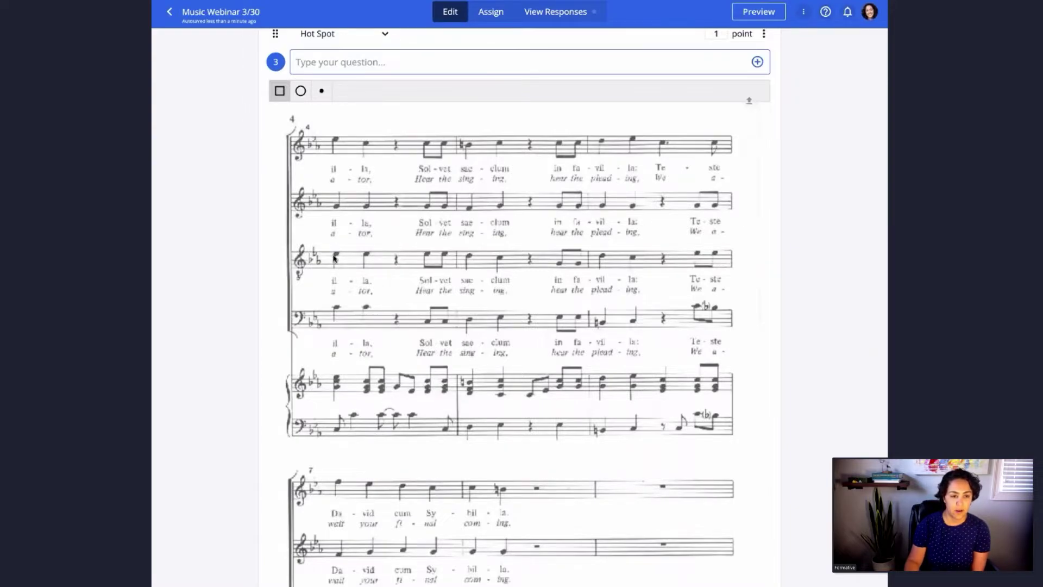
{"action": "left_click_drag", "start_coordinate": [332, 253], "coordinate": [343, 264]}
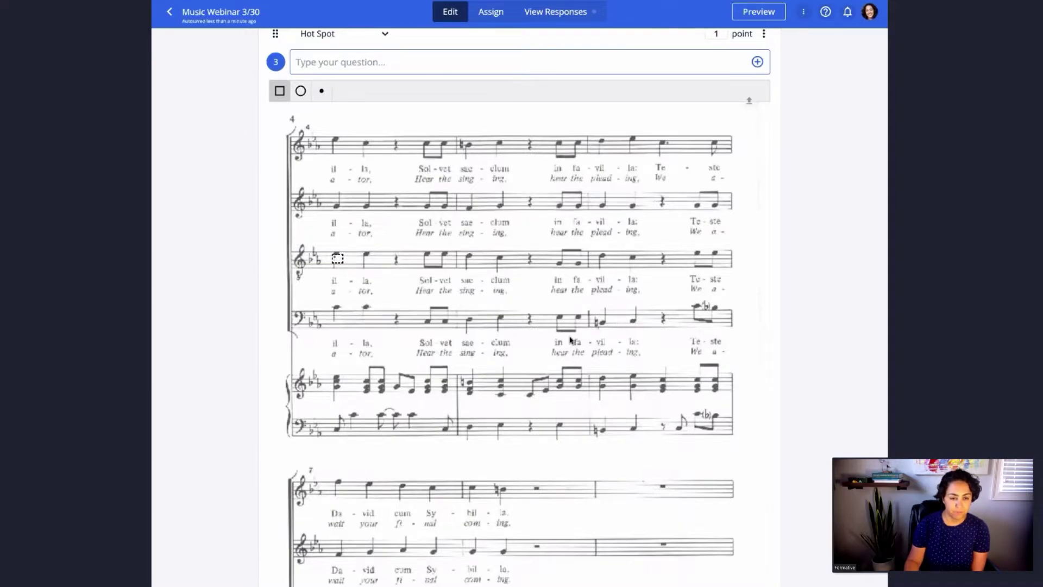
{"action": "left_click_drag", "start_coordinate": [553, 199], "coordinate": [565, 211]}
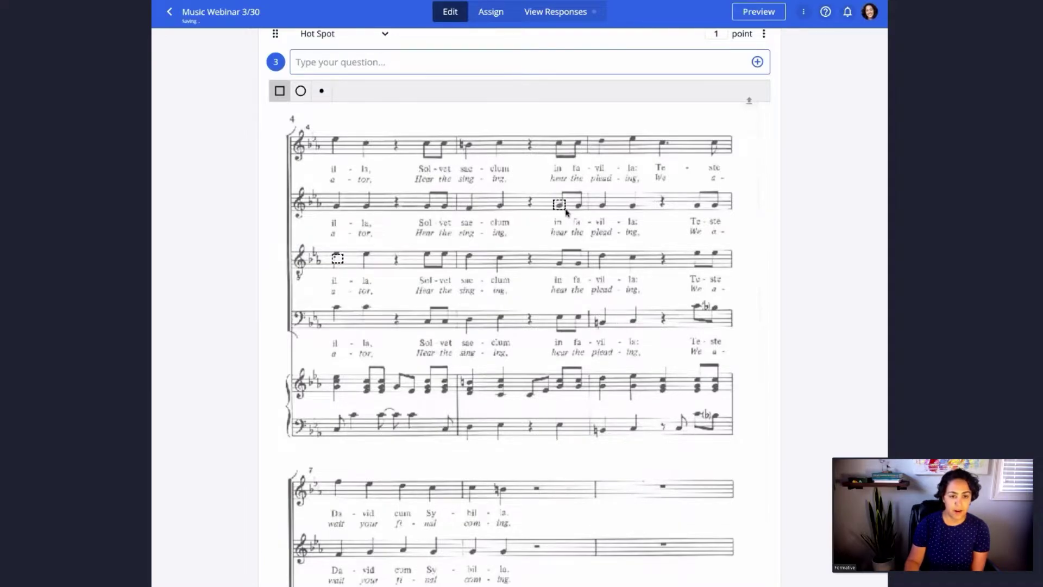
{"action": "left_click_drag", "start_coordinate": [658, 139], "coordinate": [670, 150]}
- Draw rectangular hot spots in the lower system around the "bil" notes of the second and fourth staves and the third staff's "Sy" note
{"action": "scroll", "coordinate": [628, 405], "scroll_direction": "down", "scroll_amount": 2}
{"action": "left_click_drag", "start_coordinate": [469, 417], "coordinate": [480, 428]}
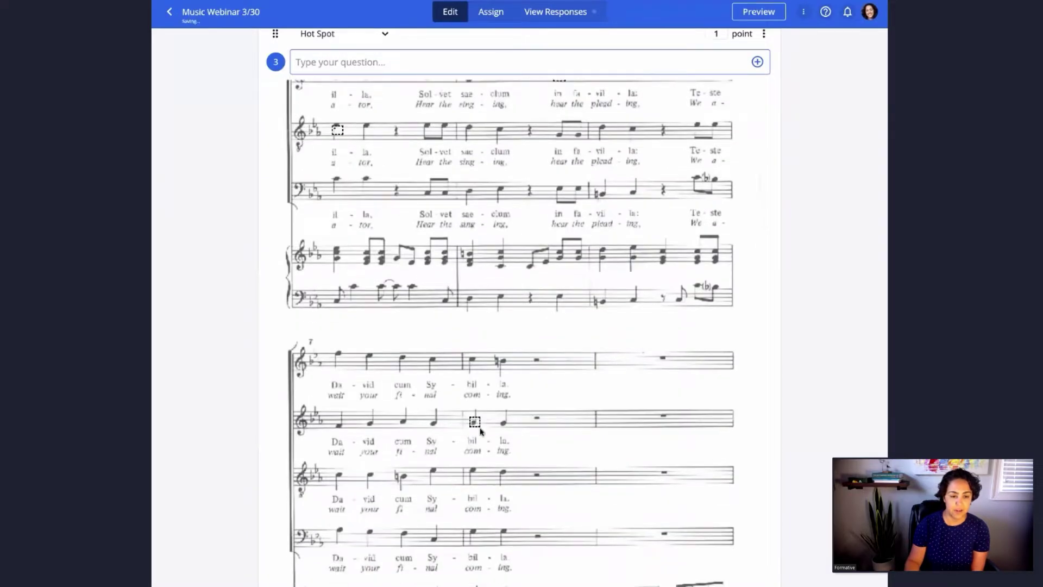
{"action": "left_click_drag", "start_coordinate": [428, 467], "coordinate": [438, 482]}
{"action": "left_click_drag", "start_coordinate": [465, 526], "coordinate": [484, 542]}
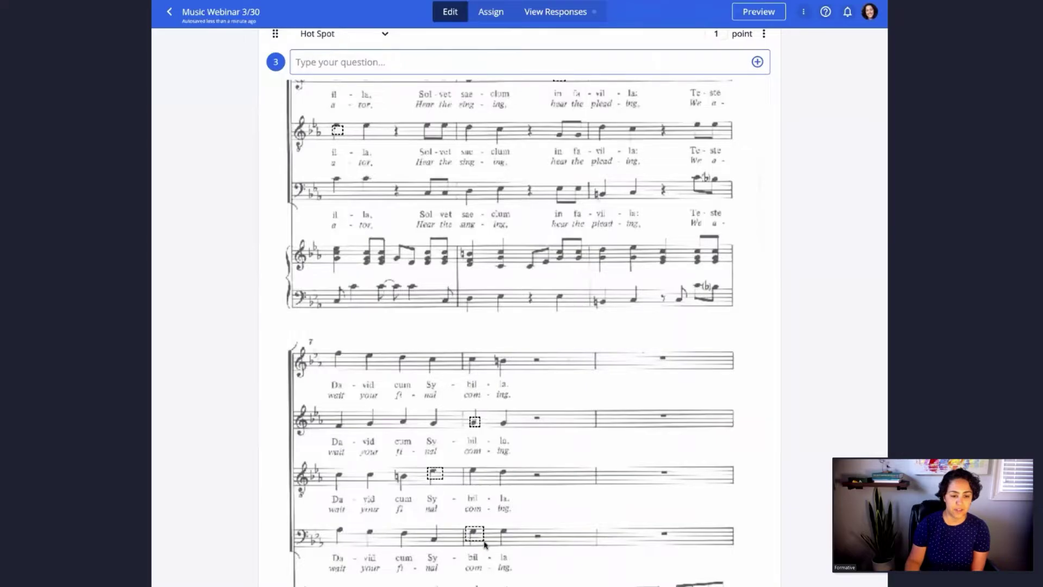
{"action": "scroll", "coordinate": [803, 436], "scroll_direction": "up", "scroll_amount": 1}
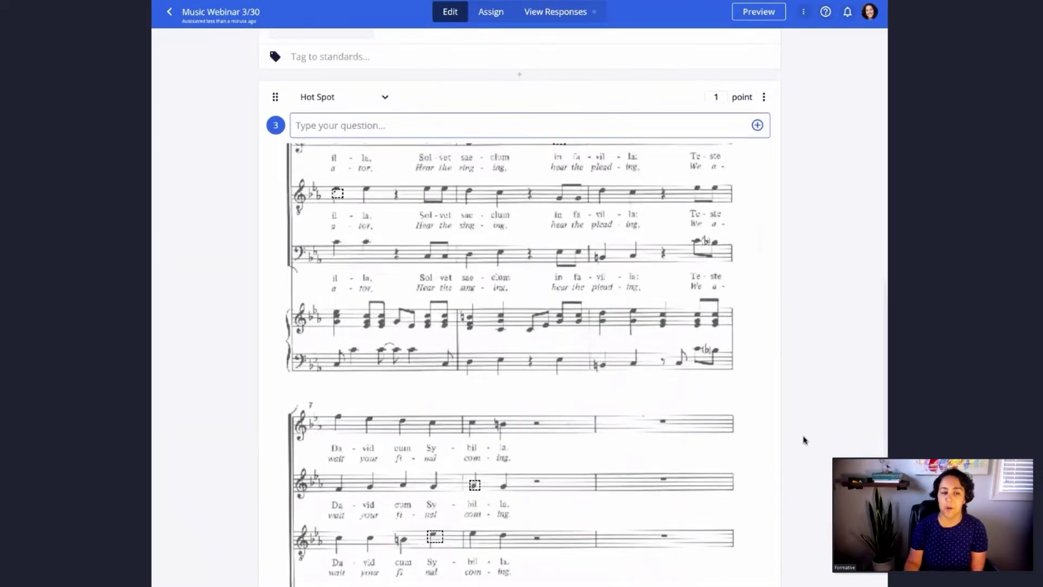
- Enter "Select all the tenor notes." as the Hot Spot question's text
{"action": "scroll", "coordinate": [793, 435], "scroll_direction": "up", "scroll_amount": 4}
{"action": "left_click", "coordinate": [463, 364]}
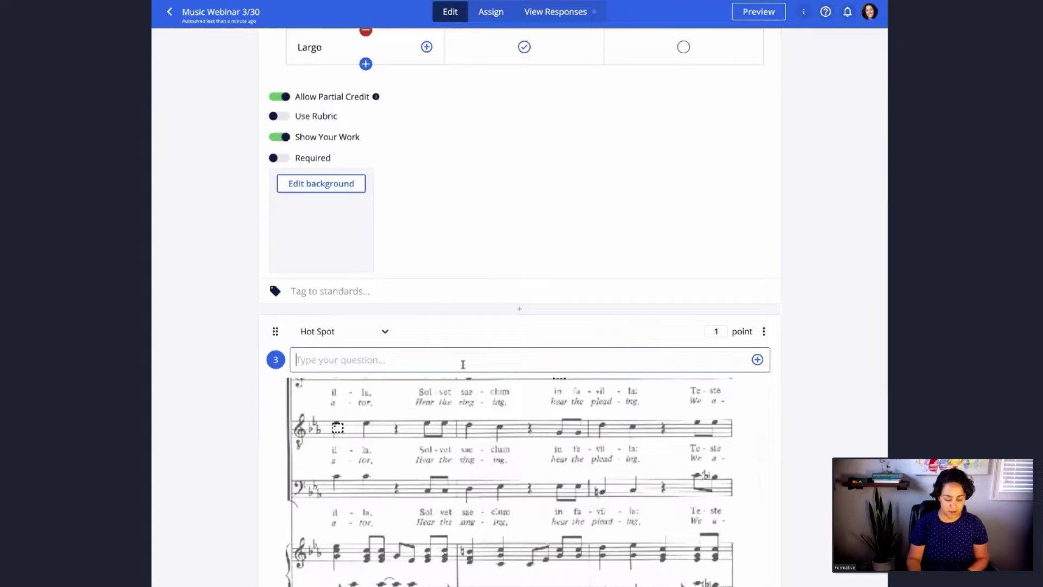
{"action": "type", "text": "Select all the te"}
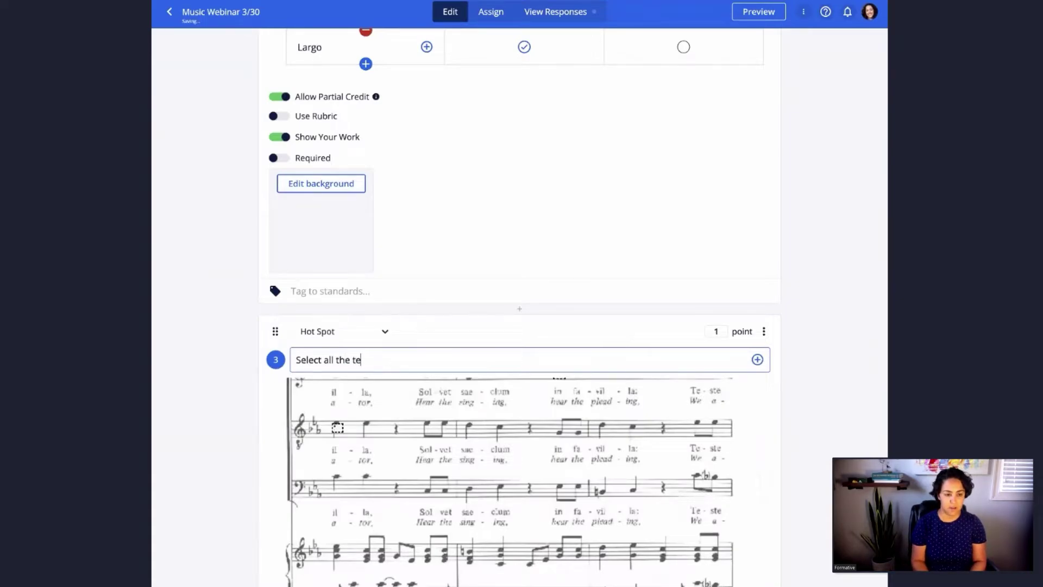
{"action": "type", "text": "nor"}
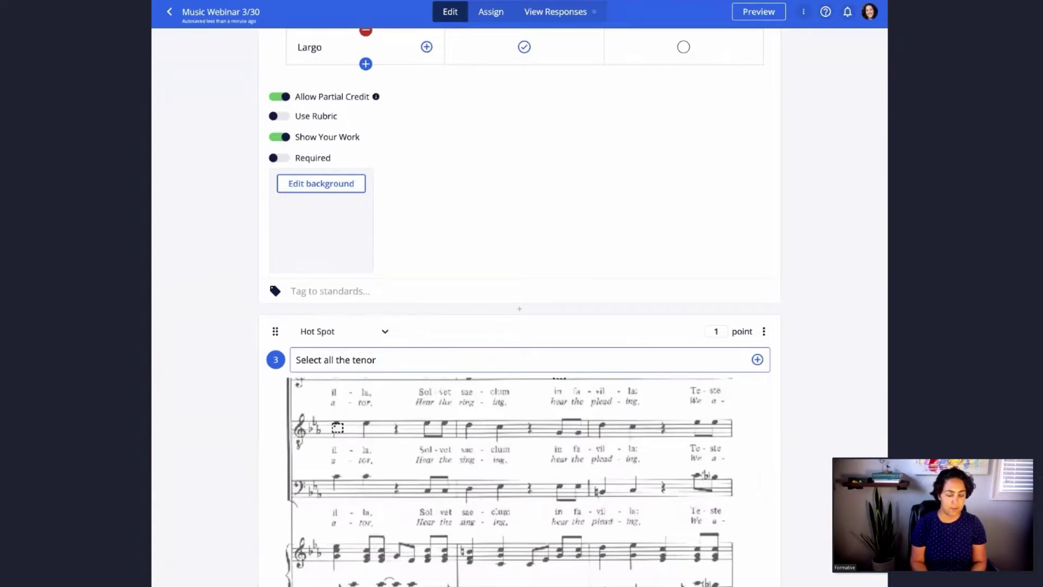
{"action": "type", "text": " notes."}
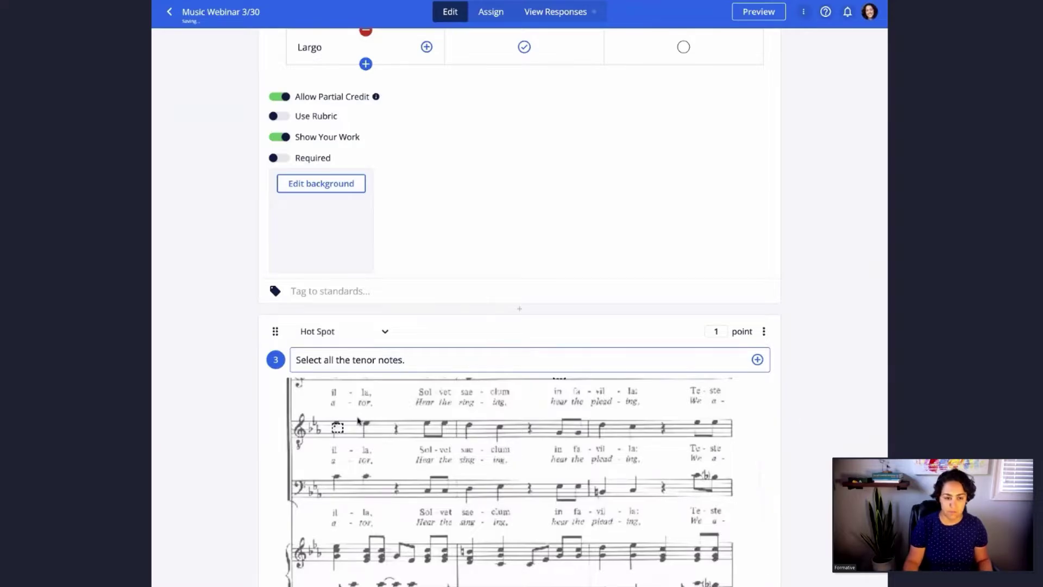
- Mark the third-staff hot spots as correct answers: the first note in the upper system and the "Sy" note in the lower system
{"action": "scroll", "coordinate": [761, 486], "scroll_direction": "up", "scroll_amount": 1}
{"action": "scroll", "coordinate": [760, 487], "scroll_direction": "up", "scroll_amount": 1}
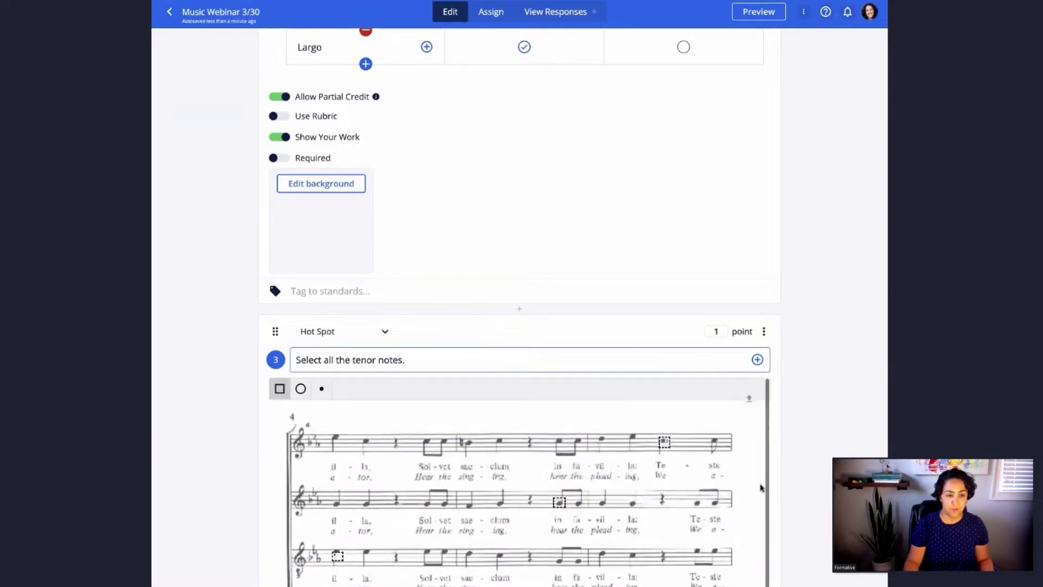
{"action": "scroll", "coordinate": [820, 461], "scroll_direction": "down", "scroll_amount": 1}
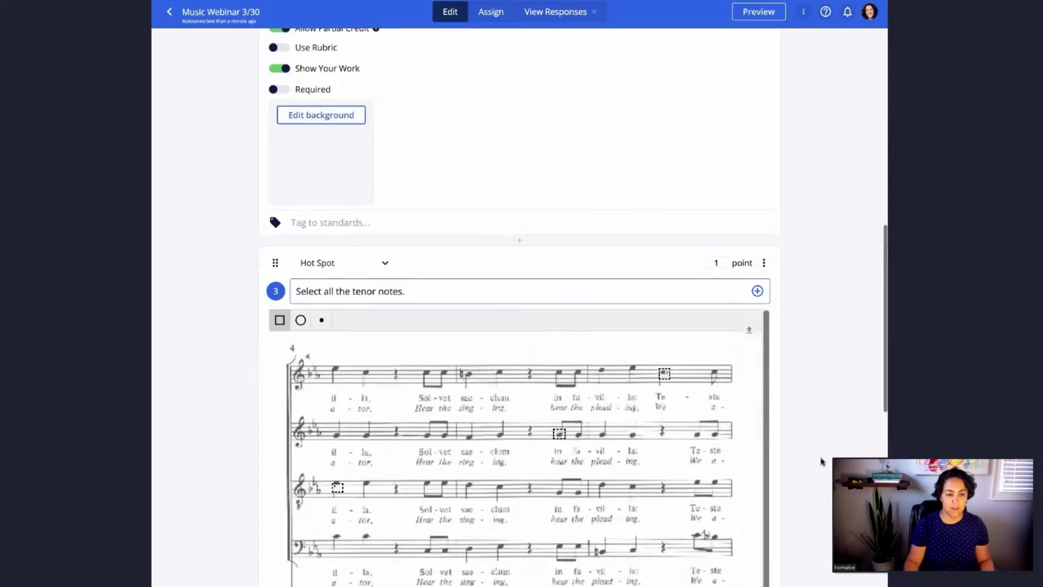
{"action": "scroll", "coordinate": [821, 461], "scroll_direction": "down", "scroll_amount": 4}
{"action": "left_click", "coordinate": [338, 284]}
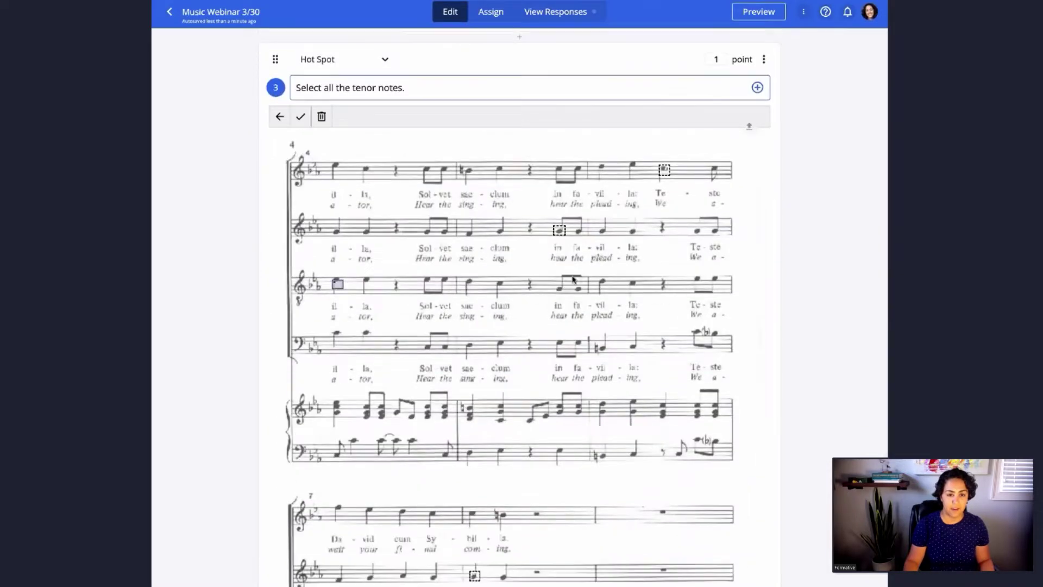
{"action": "scroll", "coordinate": [632, 386], "scroll_direction": "down", "scroll_amount": 3}
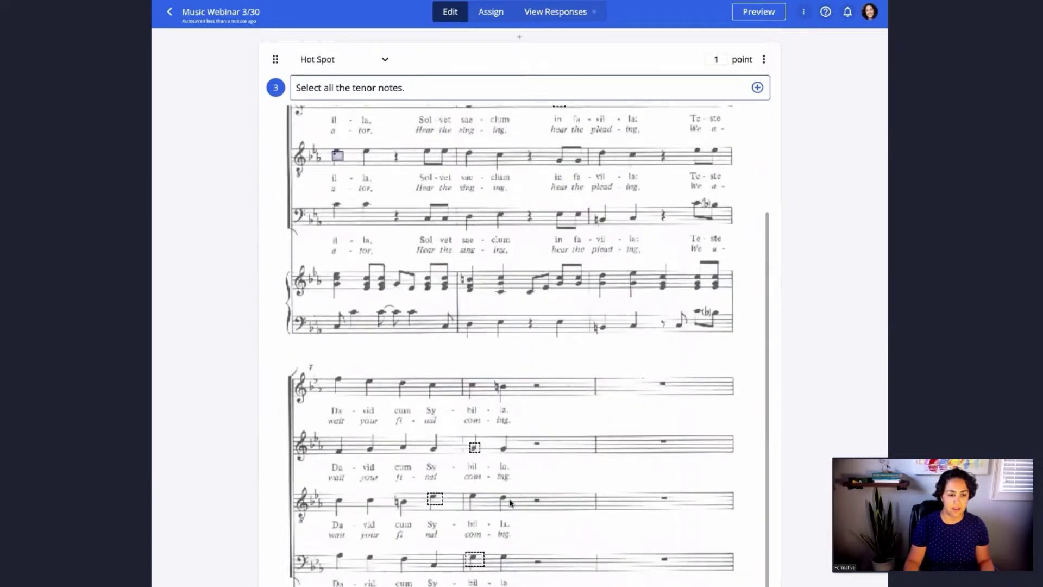
{"action": "left_click", "coordinate": [434, 498]}
{"action": "scroll", "coordinate": [683, 483], "scroll_direction": "down", "scroll_amount": 5}
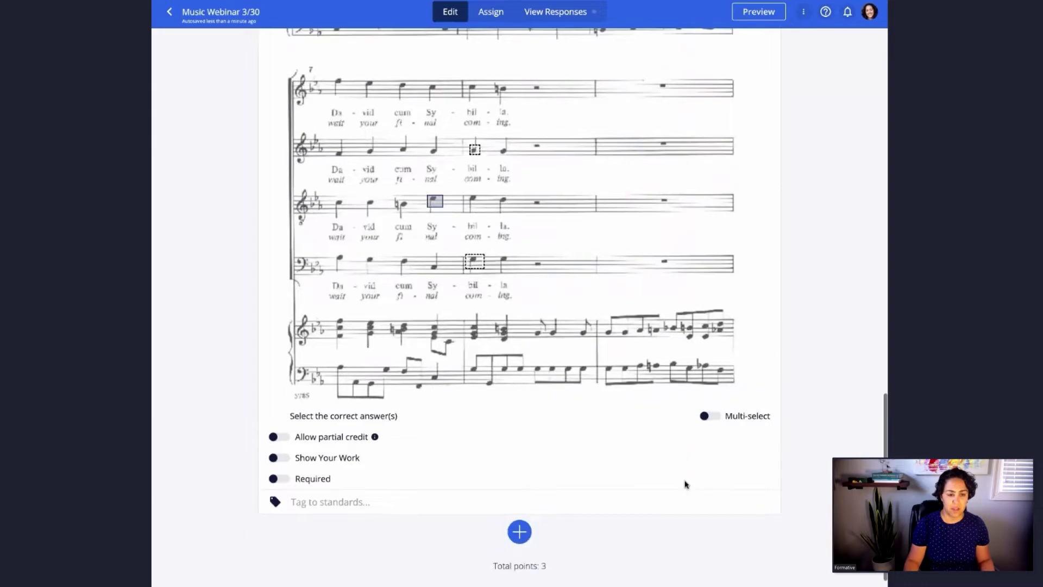
- Preview the formative as a student and test the Hot Spot question by selecting the top staff's "Te" note
{"action": "left_click", "coordinate": [755, 12]}
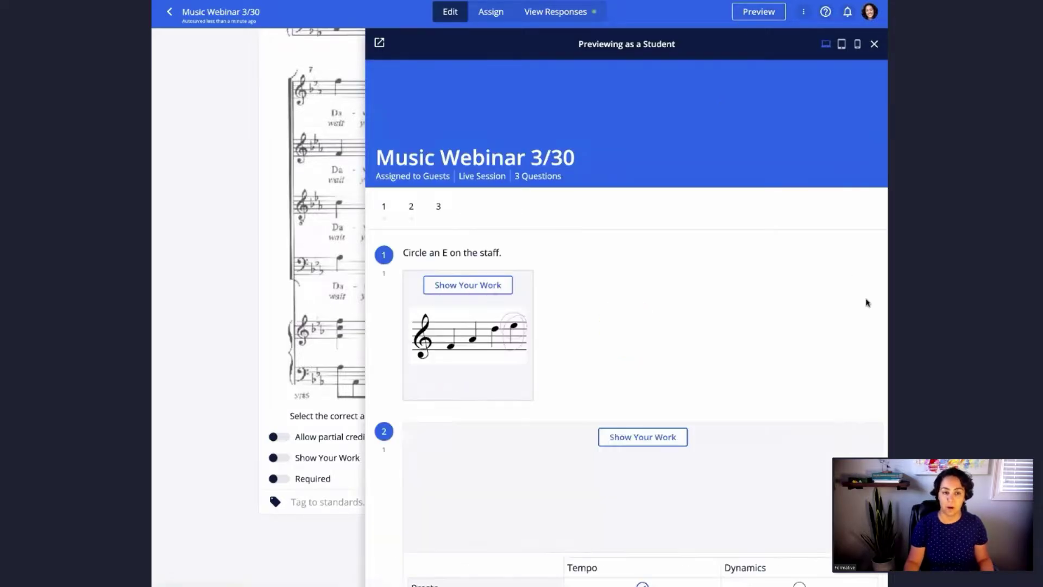
{"action": "scroll", "coordinate": [838, 298], "scroll_direction": "down", "scroll_amount": 10}
{"action": "scroll", "coordinate": [837, 298], "scroll_direction": "down", "scroll_amount": 2}
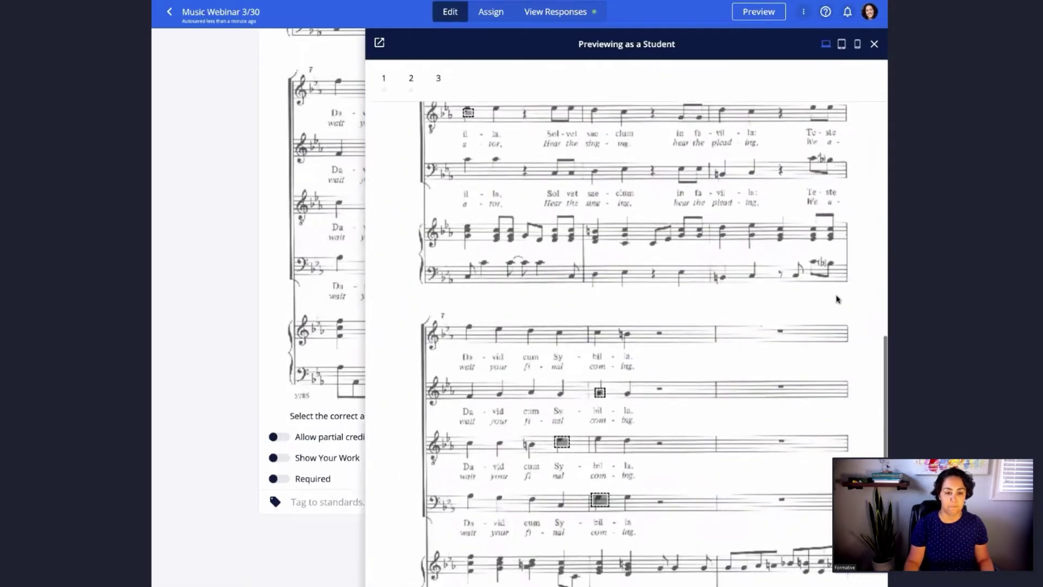
{"action": "scroll", "coordinate": [836, 298], "scroll_direction": "up", "scroll_amount": 4}
{"action": "scroll", "coordinate": [836, 298], "scroll_direction": "up", "scroll_amount": 1}
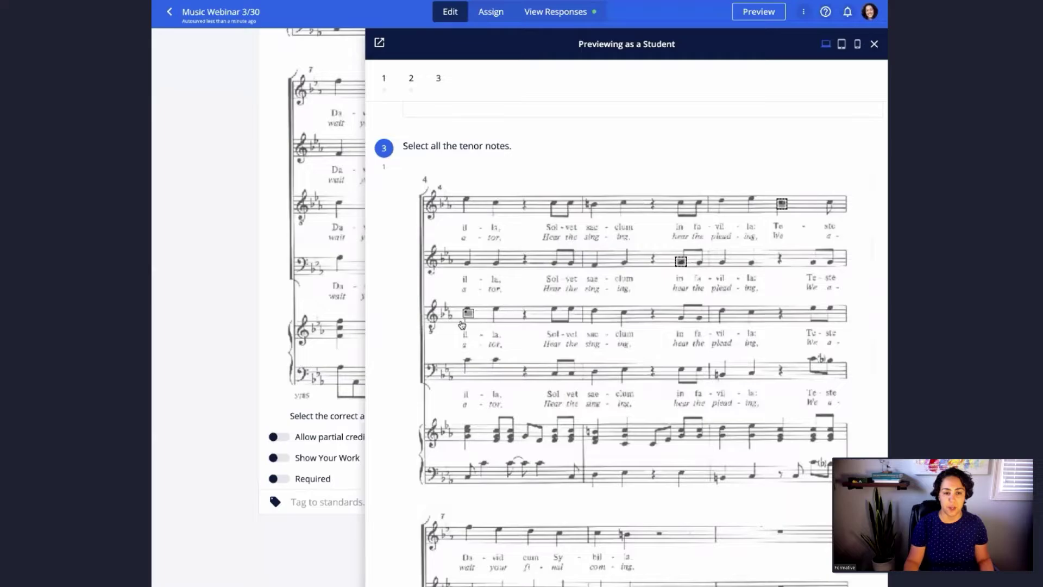
{"action": "left_click", "coordinate": [781, 204]}
{"action": "scroll", "coordinate": [777, 326], "scroll_direction": "down", "scroll_amount": 6}
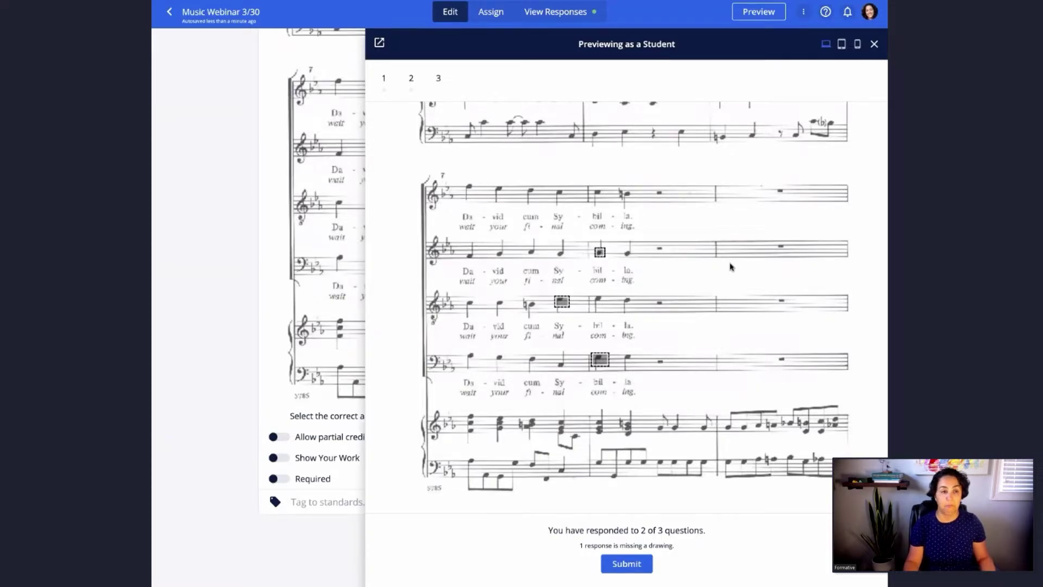
{"action": "left_click", "coordinate": [874, 44]}
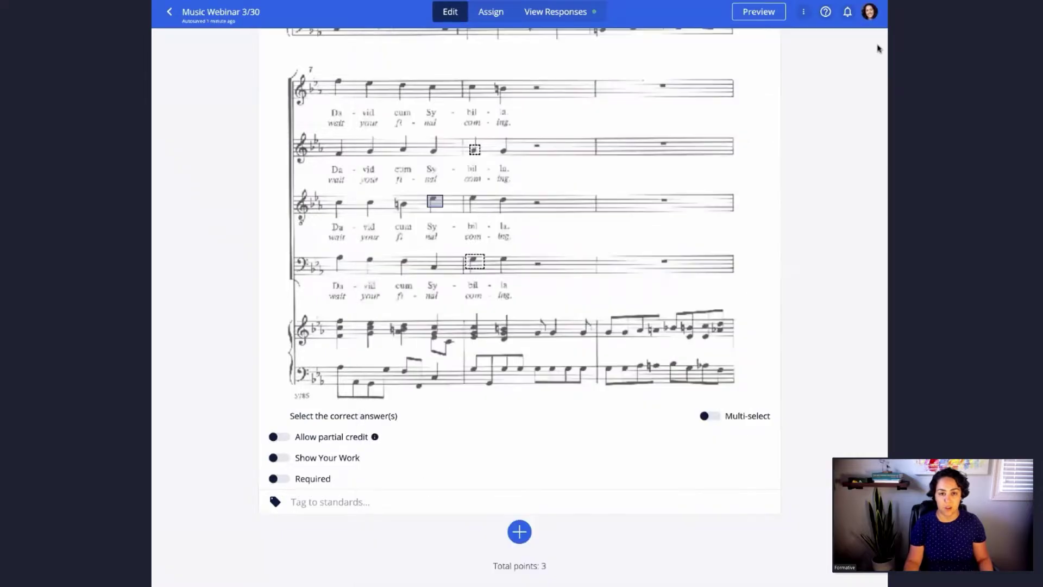
- Add a Multiple Choice question after the Hot Spot question
{"action": "scroll", "coordinate": [839, 163], "scroll_direction": "down", "scroll_amount": 1}
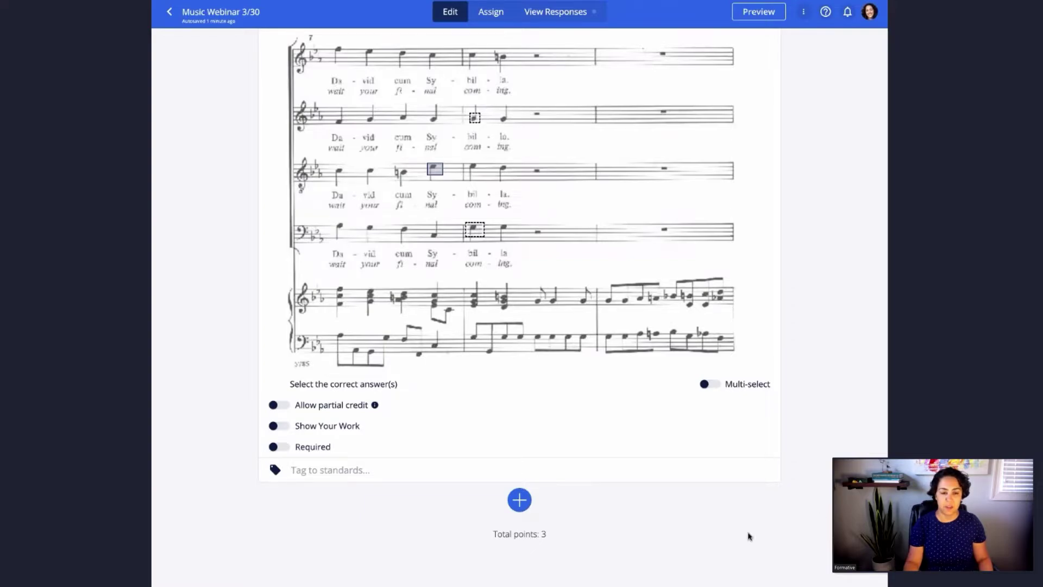
{"action": "left_click", "coordinate": [519, 500]}
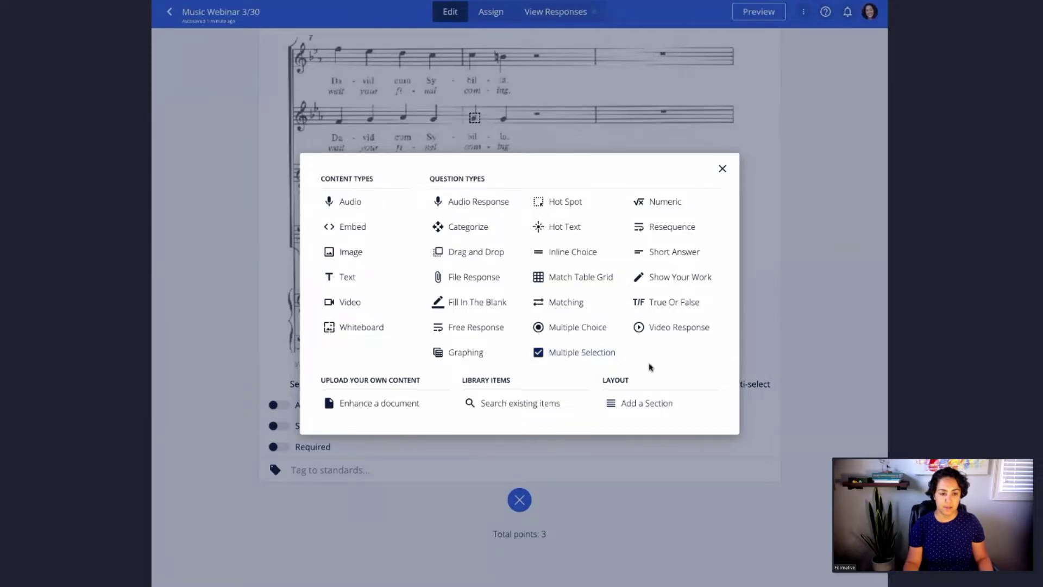
{"action": "left_click", "coordinate": [577, 331]}
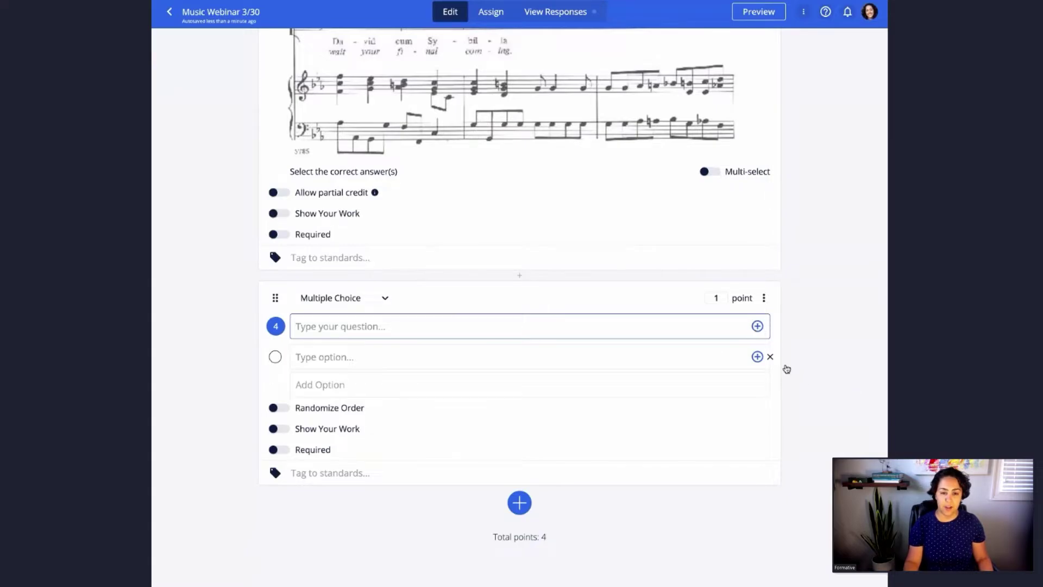
- Insert the grand-staff chord screenshot from Google Drive into the Multiple Choice question, searching the drive images for "music"
{"action": "left_click", "coordinate": [757, 327]}
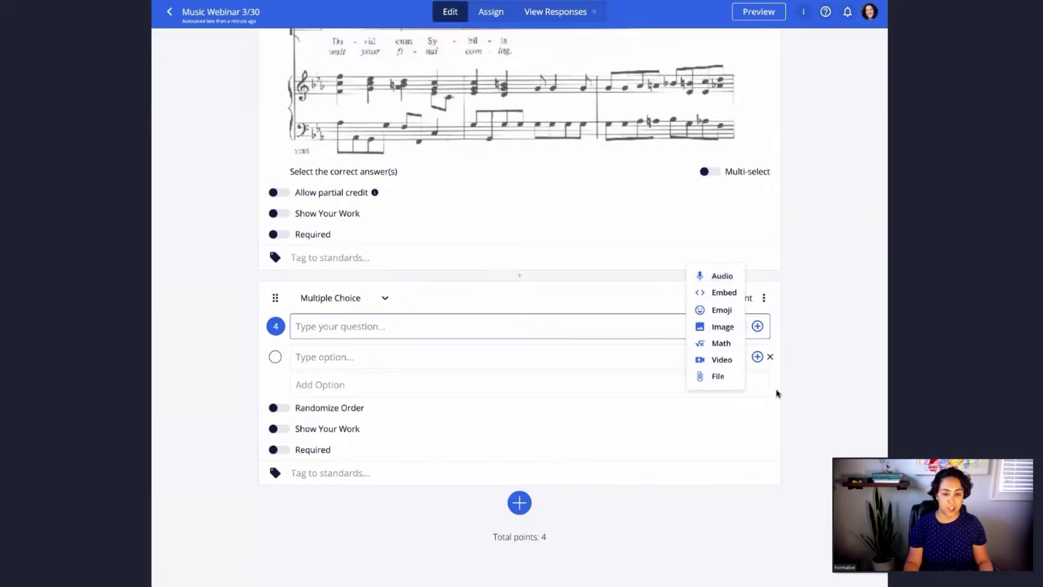
{"action": "left_click", "coordinate": [717, 326]}
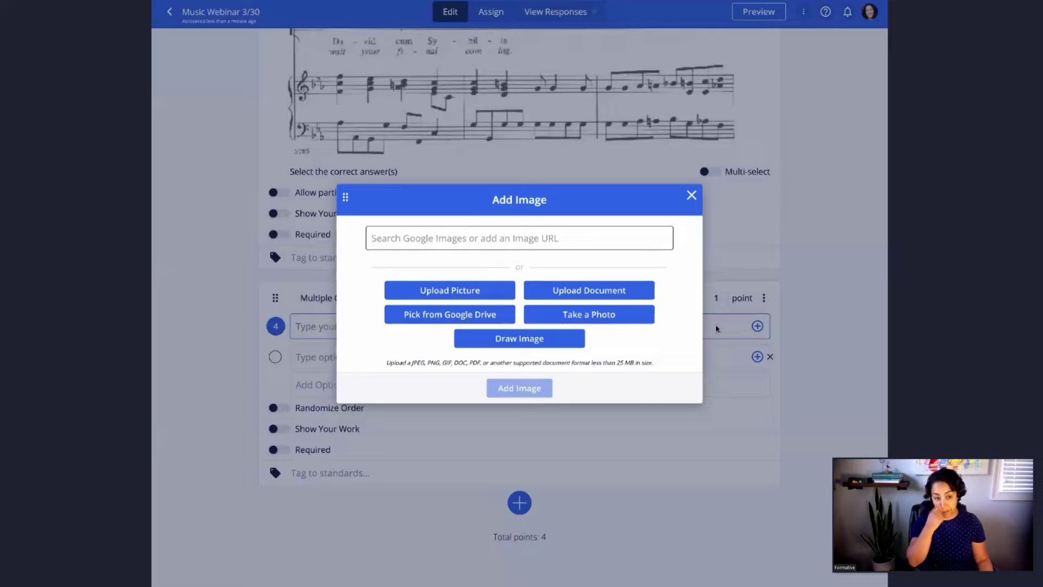
{"action": "left_click", "coordinate": [454, 313]}
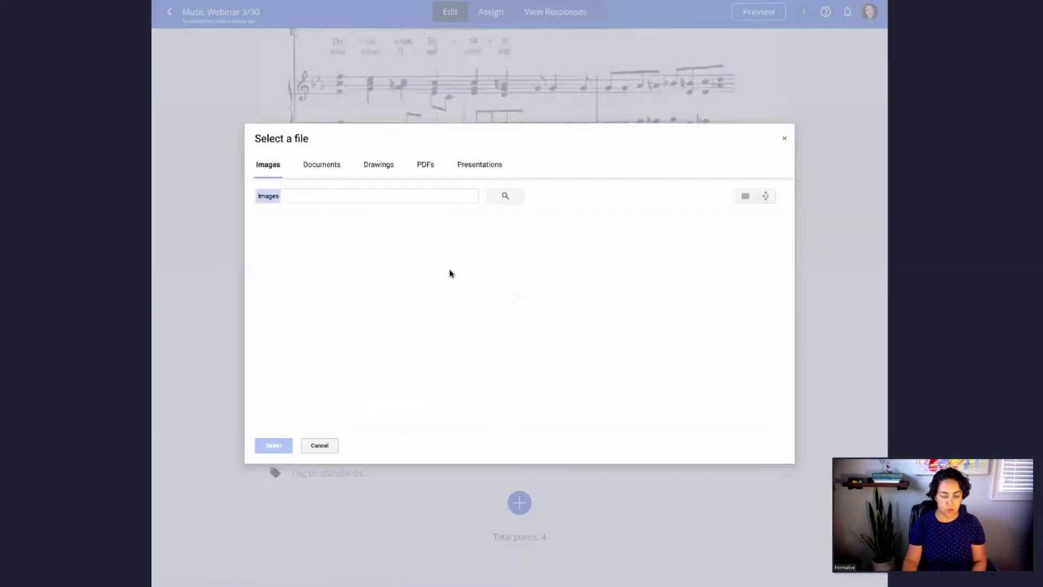
{"action": "left_click", "coordinate": [377, 197]}
{"action": "type", "text": "music"}
{"action": "key", "text": "Return"}
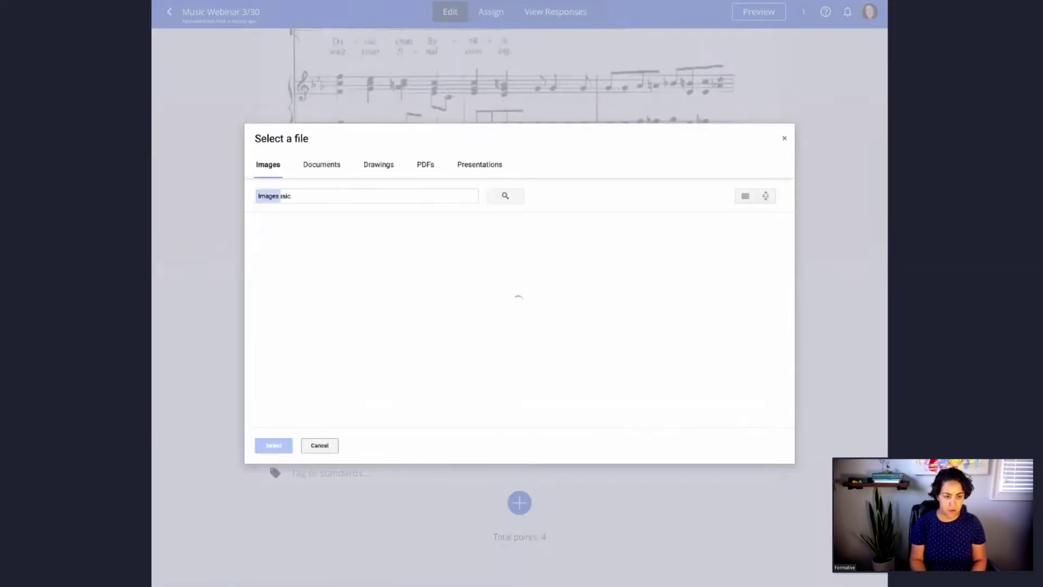
{"action": "left_click", "coordinate": [624, 261]}
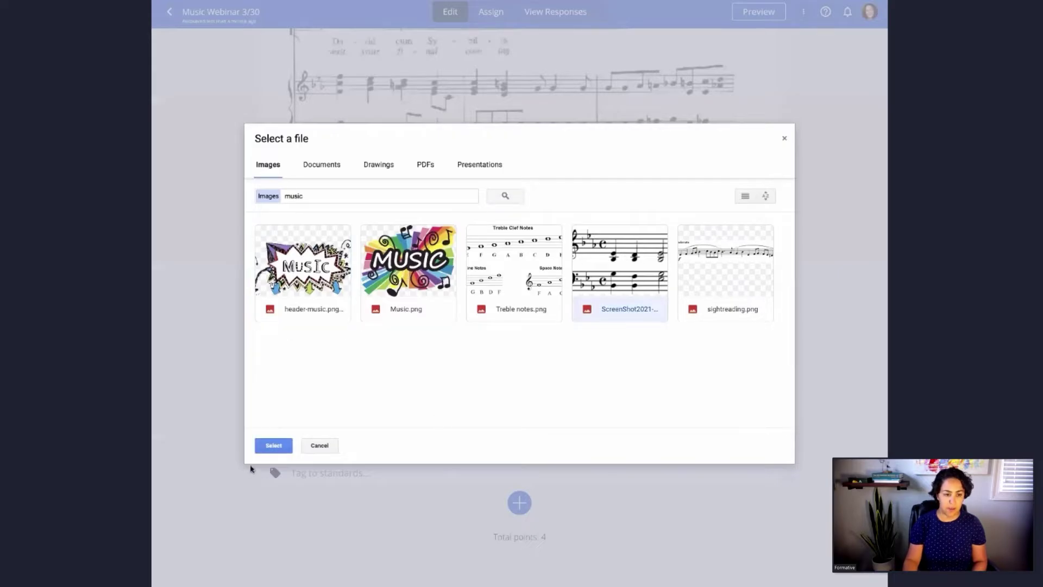
{"action": "left_click", "coordinate": [274, 446]}
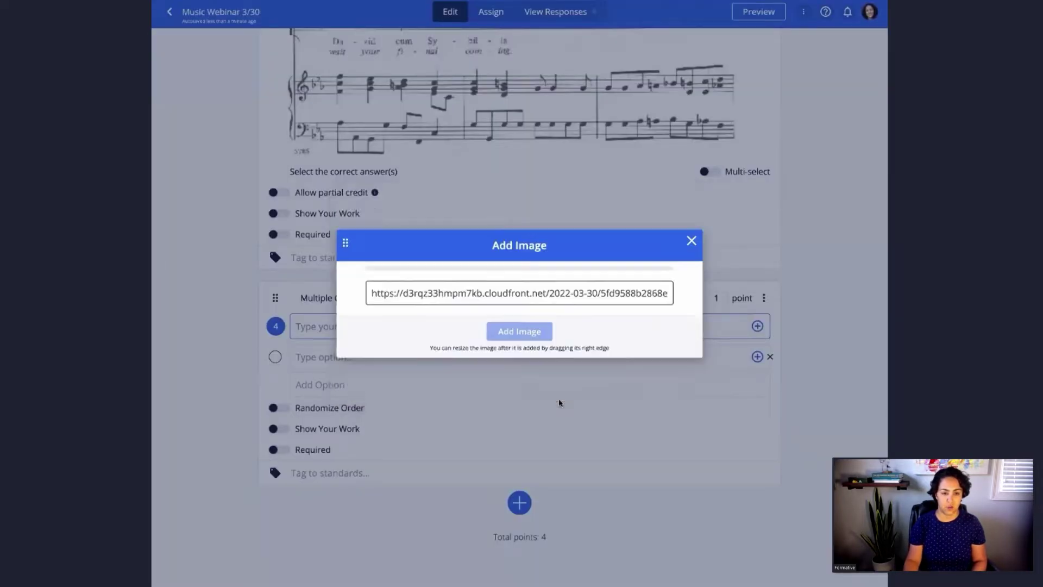
{"action": "left_click", "coordinate": [532, 410]}
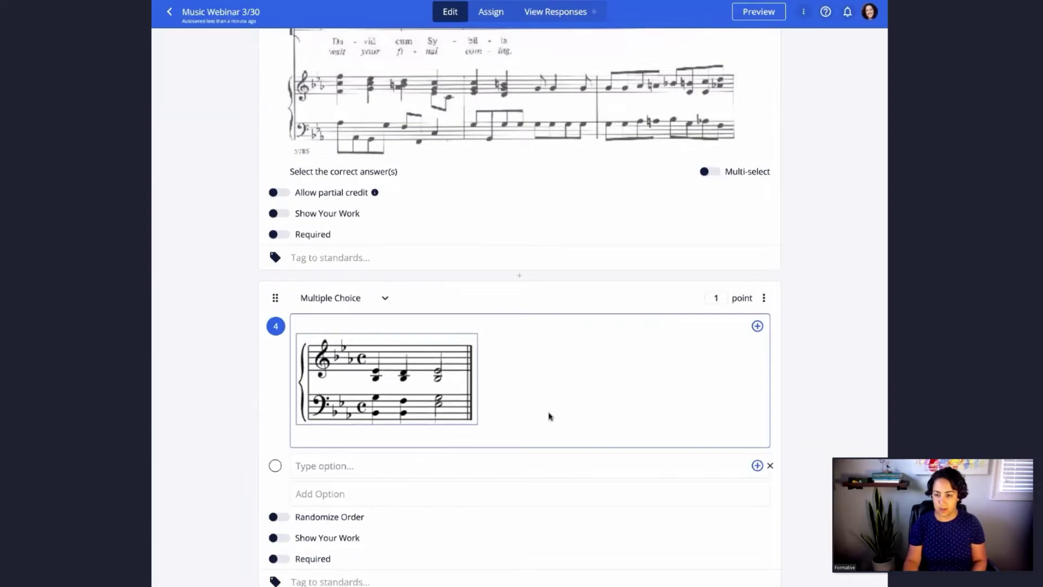
- Write "Identify the cadence from the choices below. Then, show your work and complete a harmonic analysis." below the question's image
{"action": "type", "text": "Identif"}
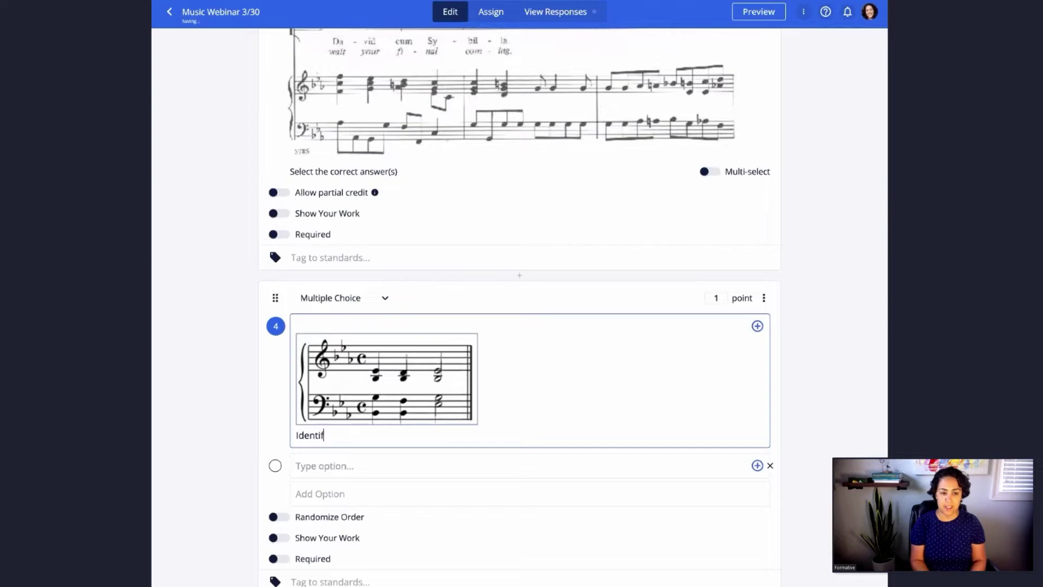
{"action": "type", "text": "y the cadenc"}
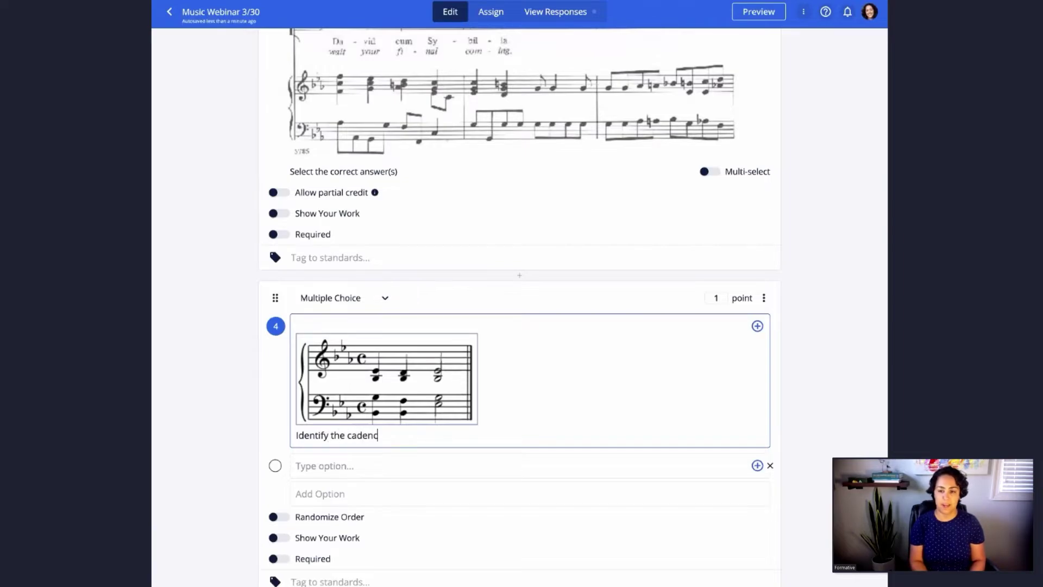
{"action": "type", "text": "e from the choices below. T"}
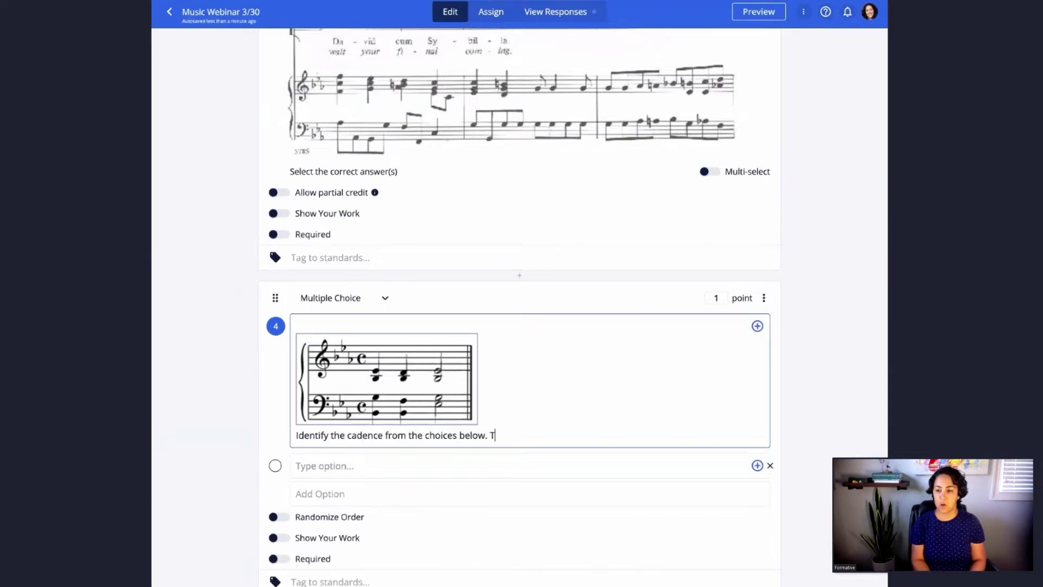
{"action": "type", "text": "hen, show your work and compl"}
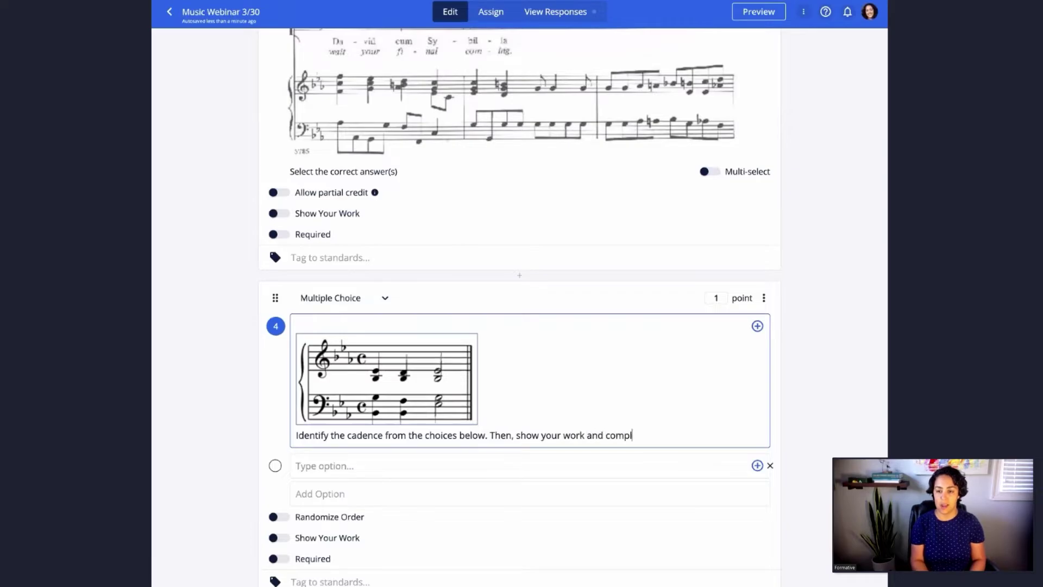
{"action": "type", "text": "ete a harmonic analysis."}
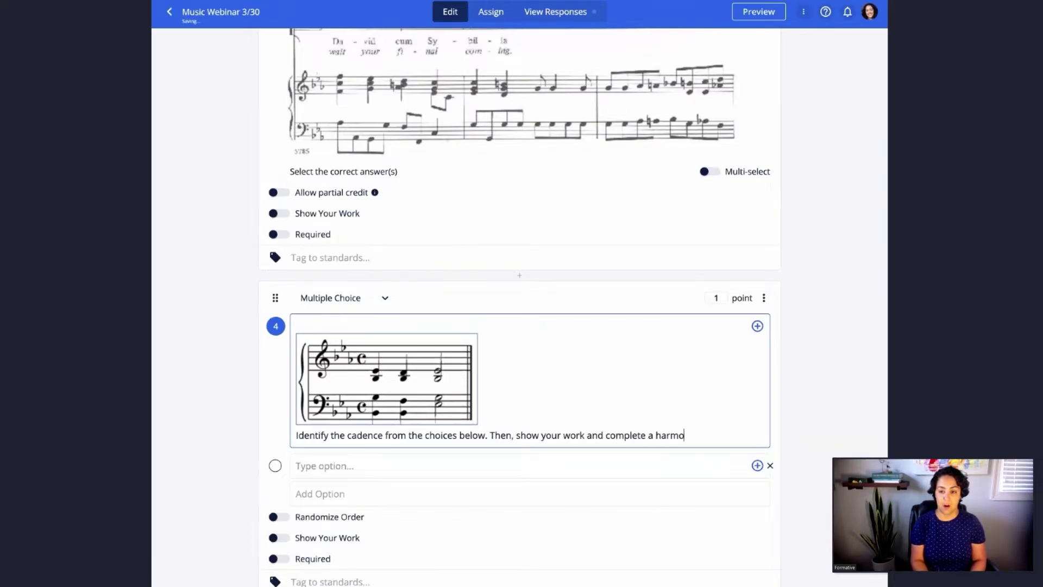
- Enter the answer options "Plagal", "Perfect authentic", "Half" and "Deceptive" for the cadence question
{"action": "scroll", "coordinate": [652, 409], "scroll_direction": "up", "scroll_amount": 1}
{"action": "scroll", "coordinate": [653, 409], "scroll_direction": "up", "scroll_amount": 2}
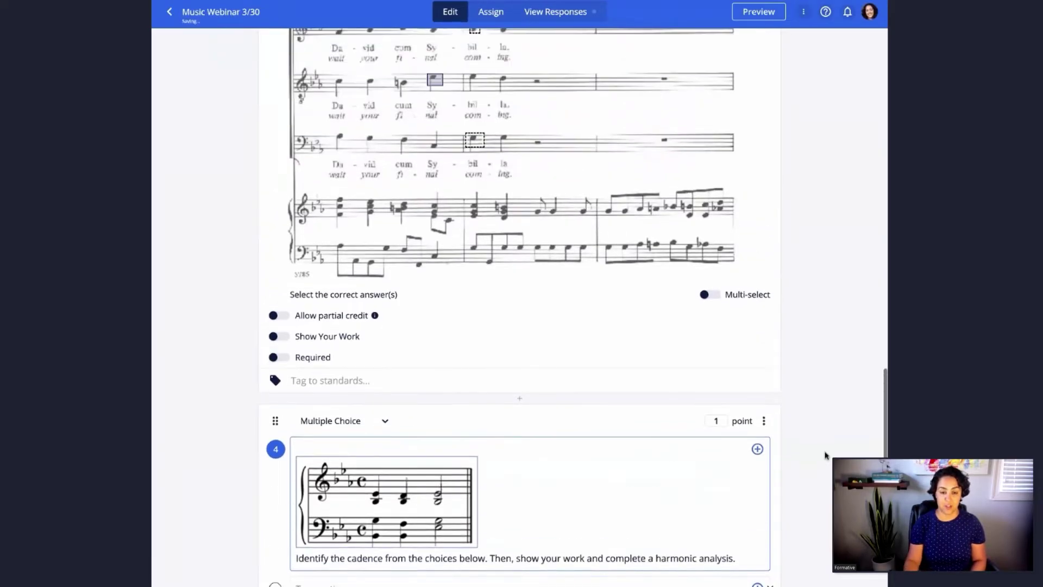
{"action": "scroll", "coordinate": [617, 398], "scroll_direction": "down", "scroll_amount": 5}
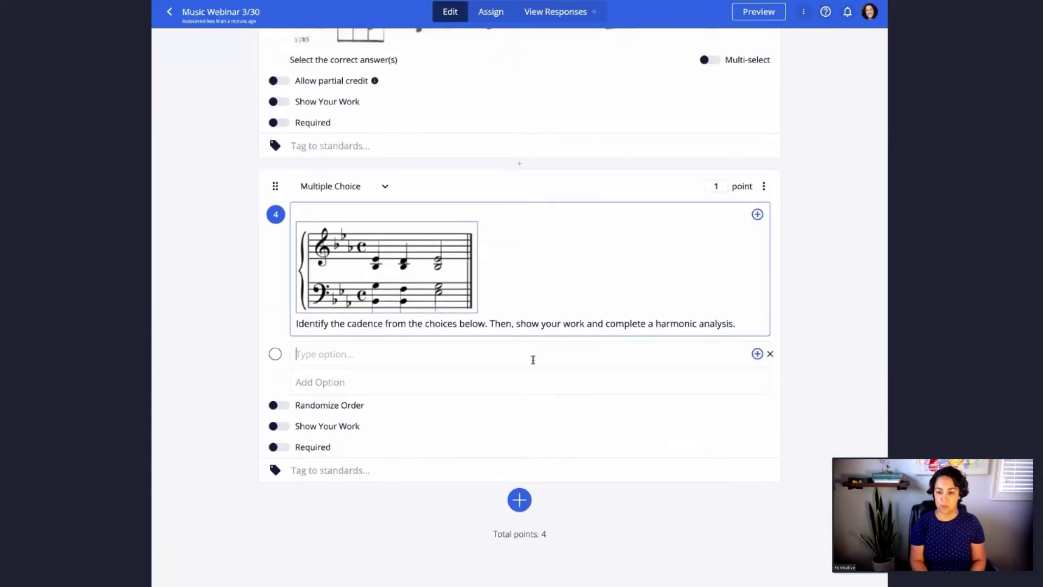
{"action": "type", "text": "Plagal"}
{"action": "key", "text": "Return"}
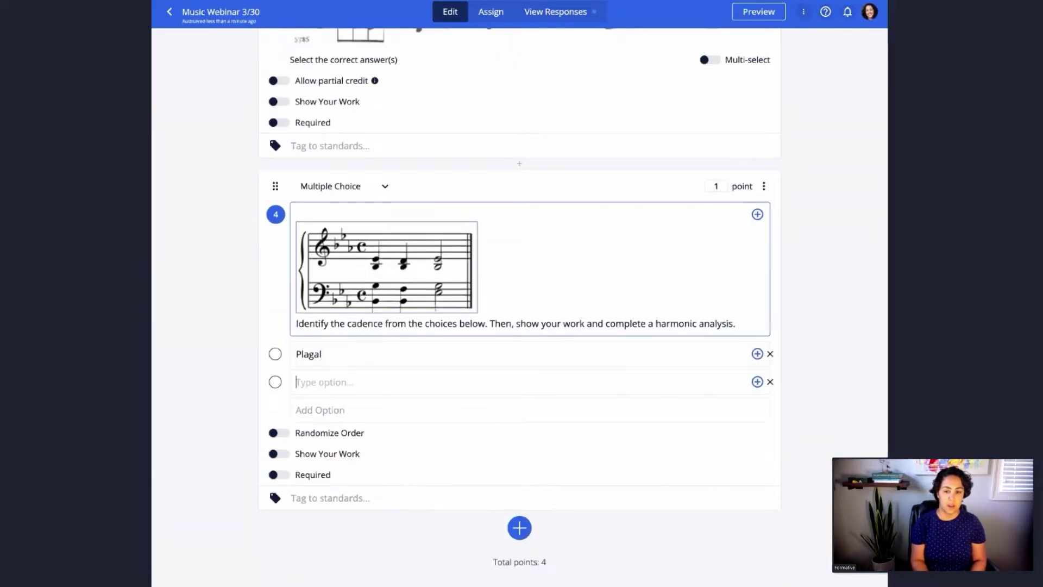
{"action": "type", "text": "Perfect"}
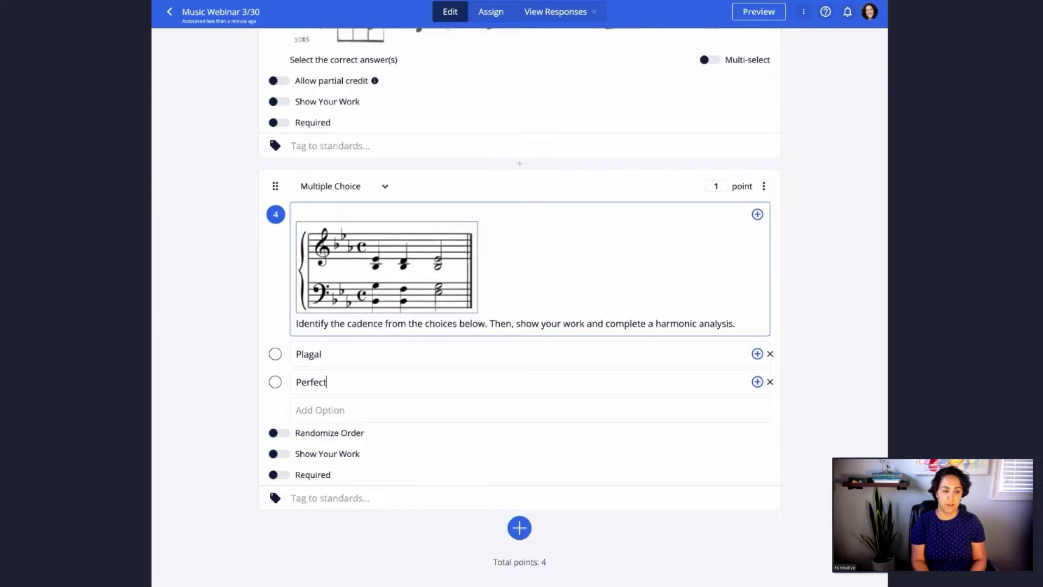
{"action": "type", "text": " authentic"}
{"action": "key", "text": "Return"}
{"action": "type", "text": "Half"}
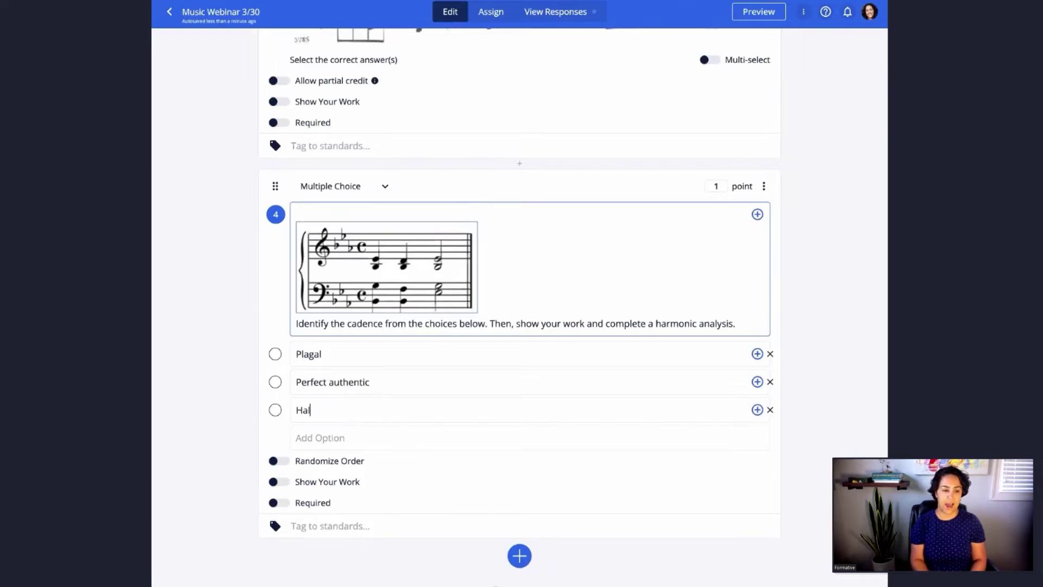
{"action": "key", "text": "Return"}
{"action": "type", "text": "Deceptive"}
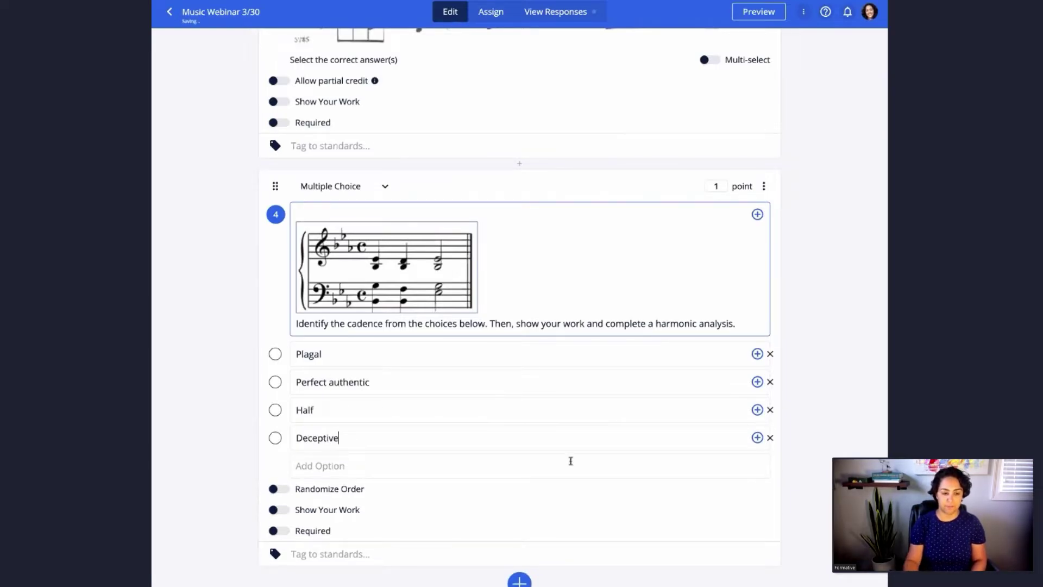
- Turn on Randomize Order and Show Your Work for the cadence Multiple Choice question
{"action": "scroll", "coordinate": [526, 488], "scroll_direction": "down", "scroll_amount": 1}
{"action": "left_click", "coordinate": [282, 450]}
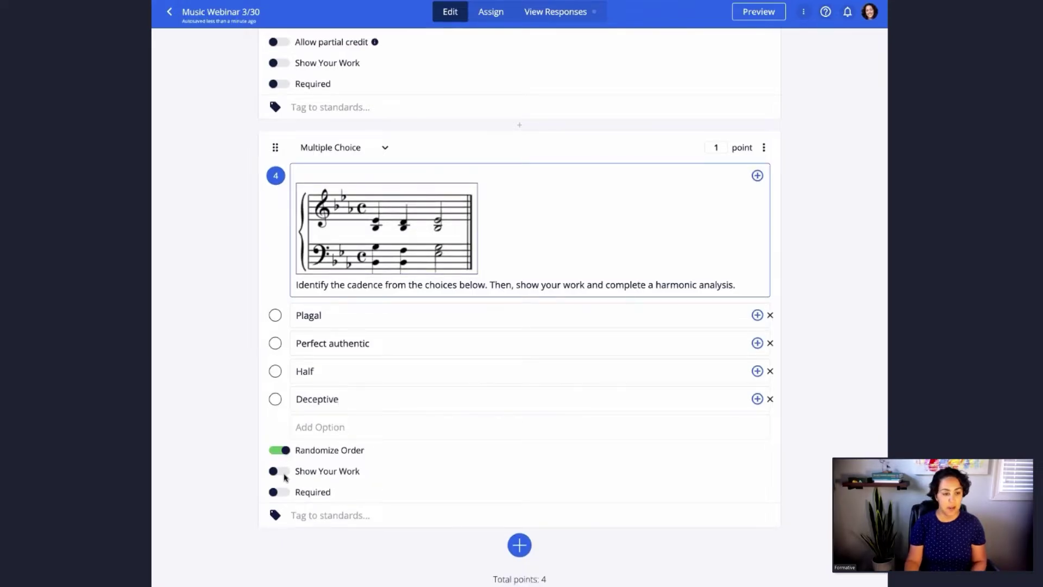
{"action": "left_click", "coordinate": [280, 474]}
- Add the grand-staff chord screenshot from Google Drive to the question's Show Your Work background, searching the drive images for "music"
{"action": "scroll", "coordinate": [463, 484], "scroll_direction": "down", "scroll_amount": 2}
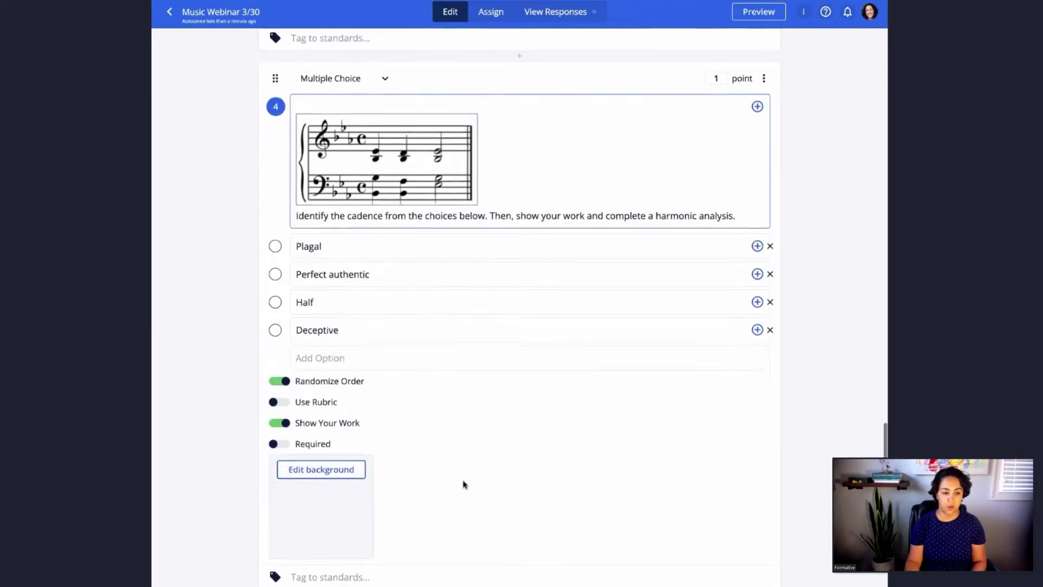
{"action": "left_click", "coordinate": [342, 471]}
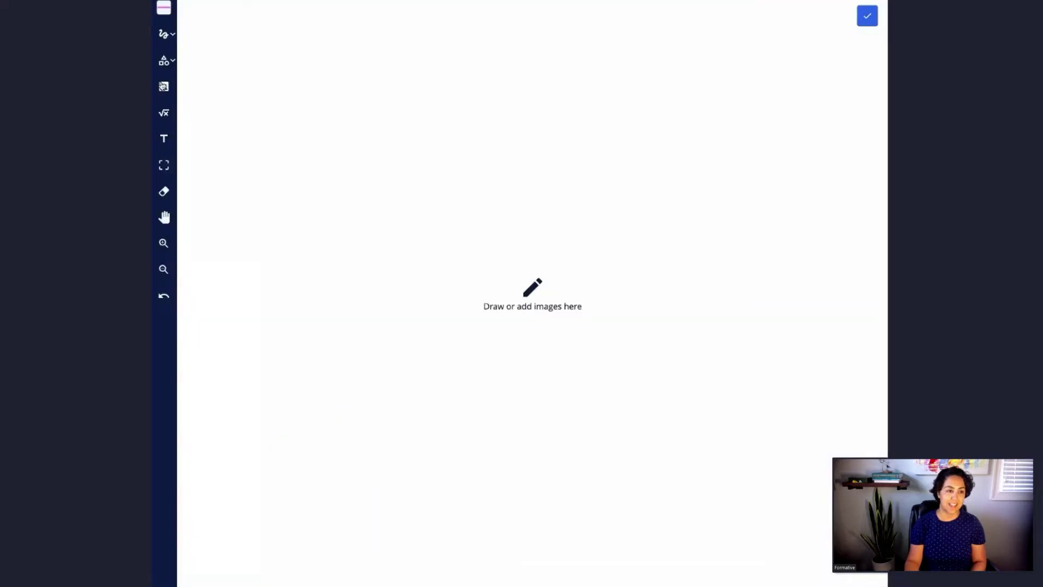
{"action": "left_click", "coordinate": [163, 85]}
{"action": "left_click", "coordinate": [495, 333]}
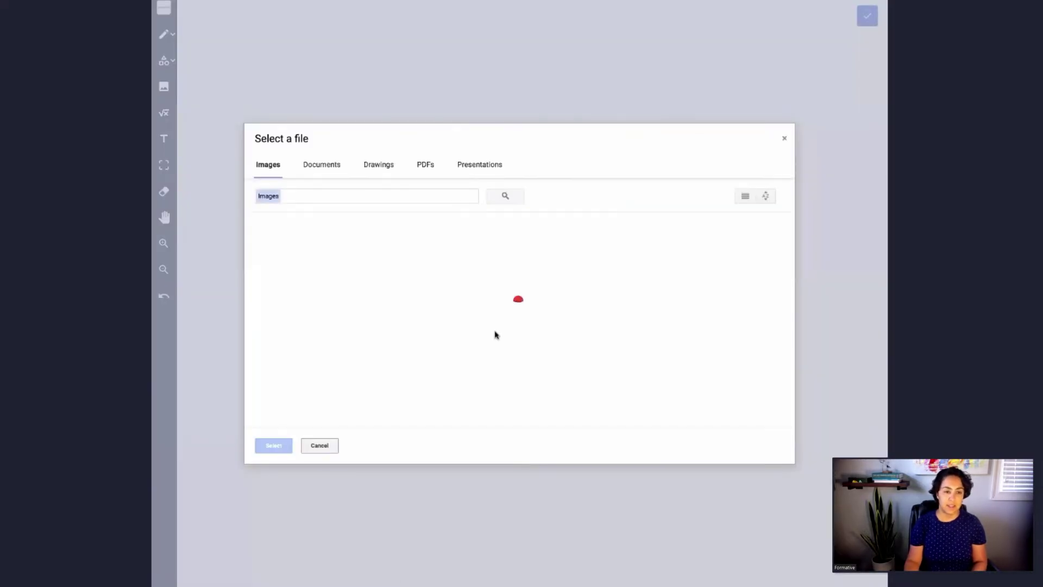
{"action": "left_click", "coordinate": [417, 193]}
{"action": "type", "text": "music"}
{"action": "key", "text": "Return"}
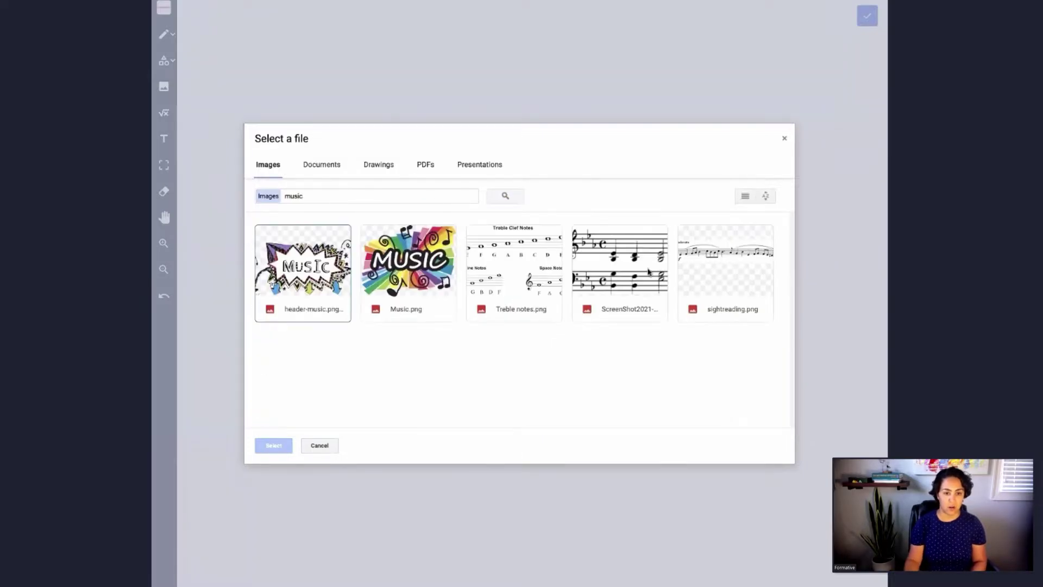
{"action": "left_click", "coordinate": [648, 271]}
{"action": "left_click", "coordinate": [274, 445]}
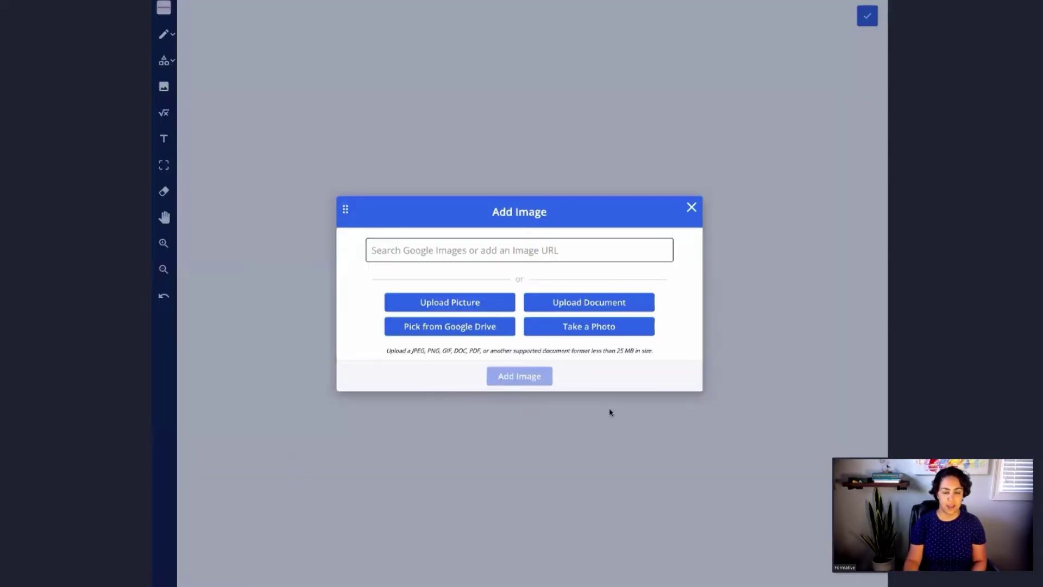
{"action": "left_click", "coordinate": [523, 414]}
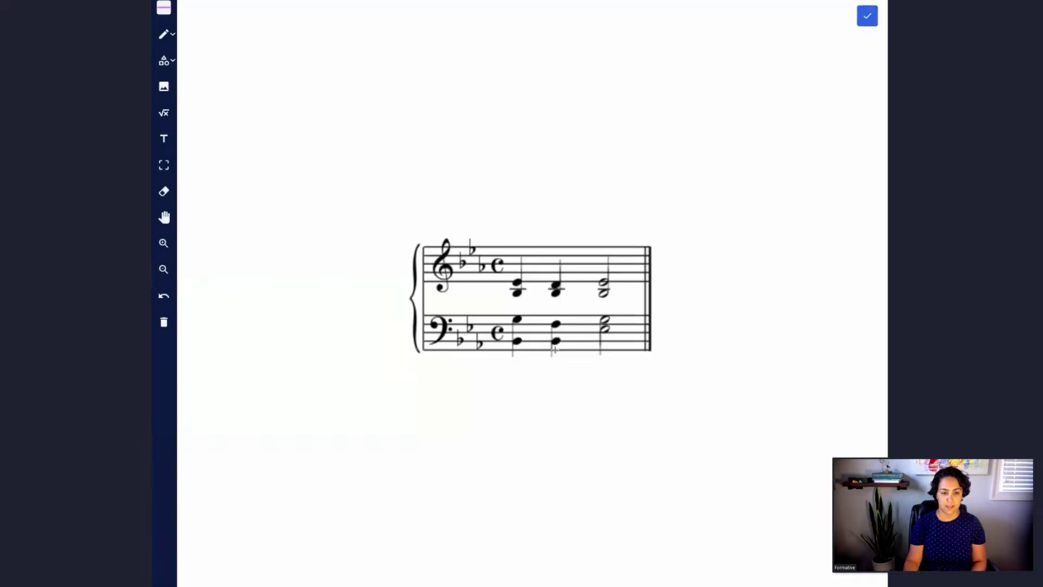
- Enlarge the grand-staff image on the background canvas and save the background
{"action": "left_click", "coordinate": [538, 335]}
{"action": "left_click_drag", "start_coordinate": [397, 359], "coordinate": [356, 401]}
{"action": "left_click", "coordinate": [867, 15]}
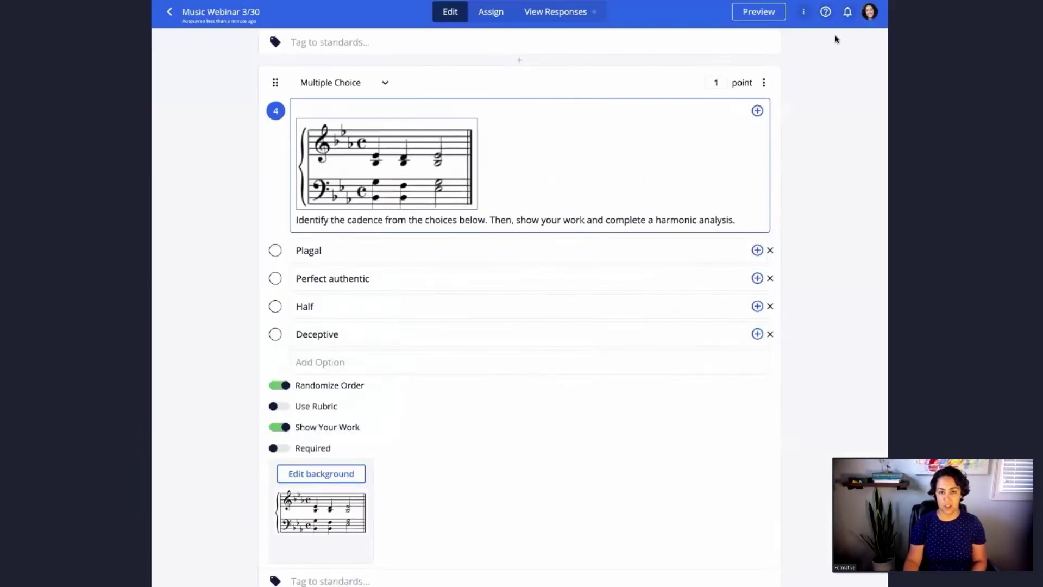
- Preview the formative as a student and answer question 4 with "Perfect authentic"
{"action": "left_click", "coordinate": [758, 12]}
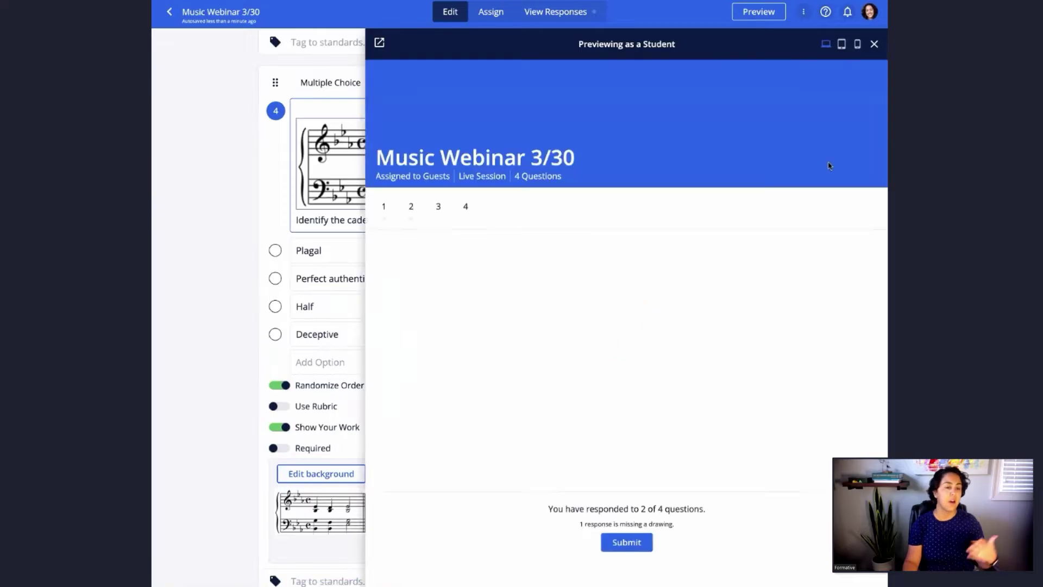
{"action": "scroll", "coordinate": [829, 165], "scroll_direction": "down", "scroll_amount": 20}
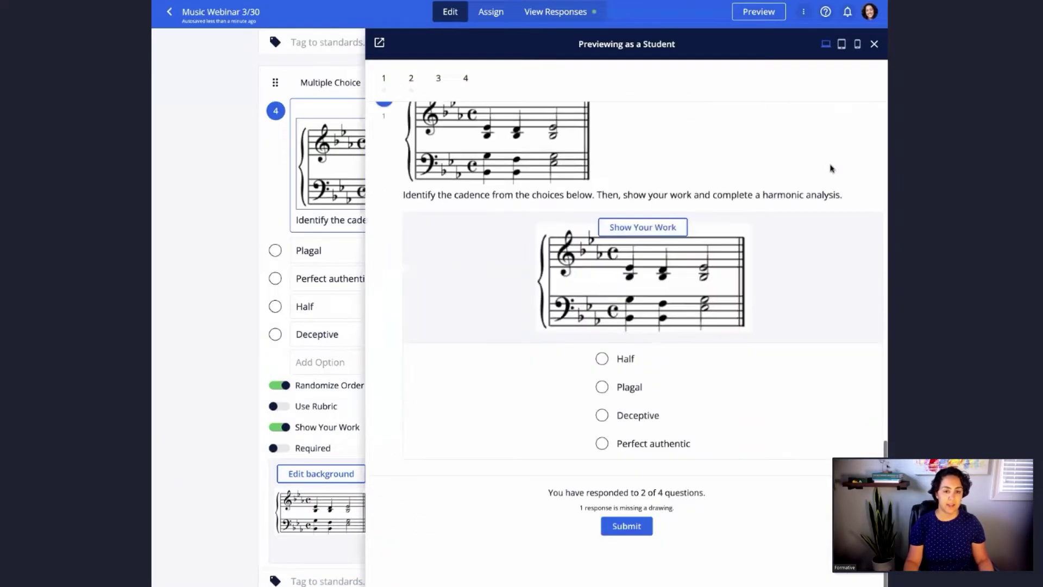
{"action": "scroll", "coordinate": [829, 165], "scroll_direction": "up", "scroll_amount": 1}
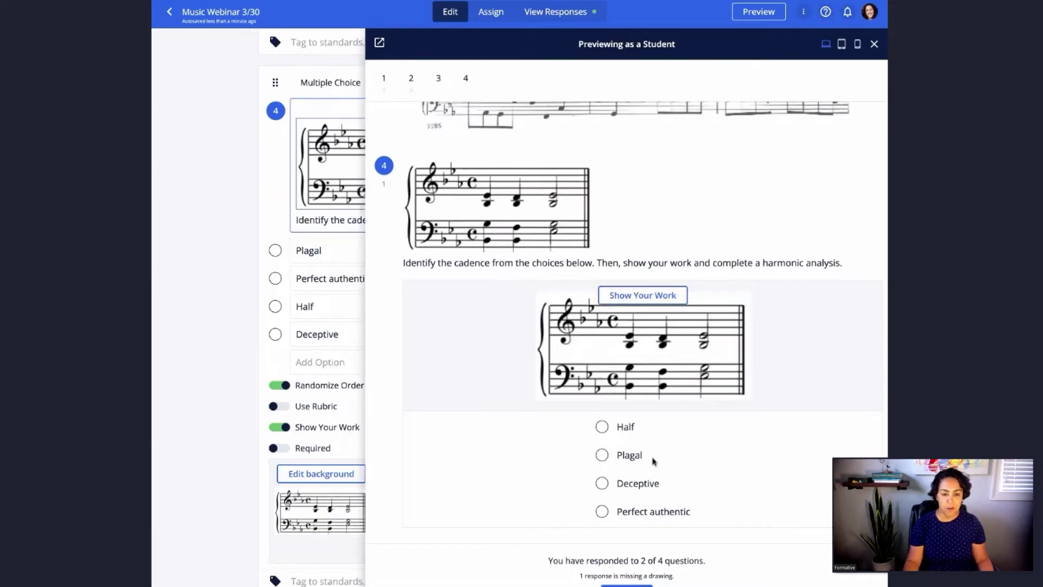
{"action": "left_click", "coordinate": [601, 511]}
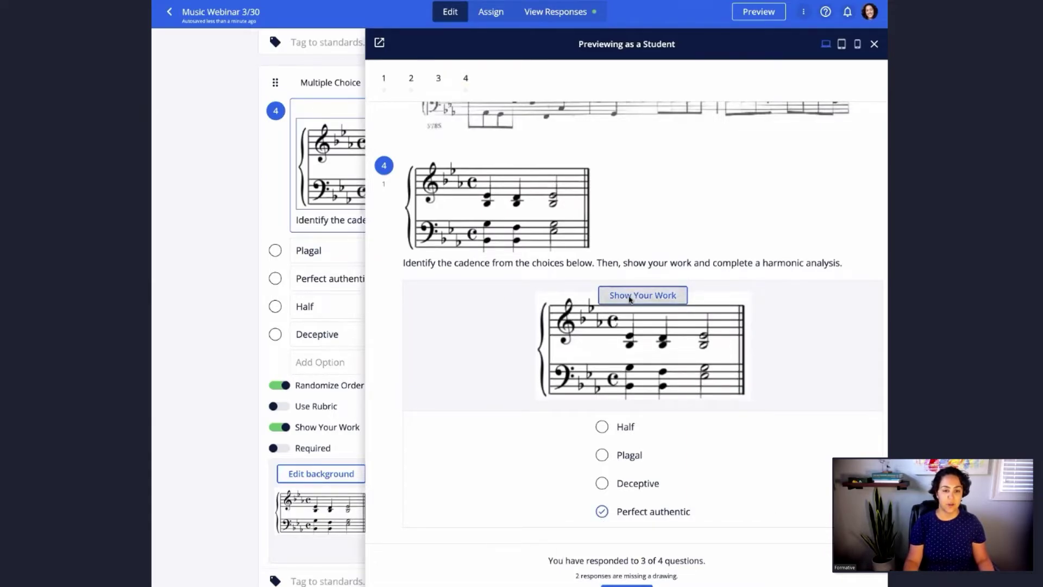
- Handwrite the harmonic analysis I6/4, V, I beneath the three chords in question 4's Show Your Work canvas and save the drawing
{"action": "left_click", "coordinate": [630, 298]}
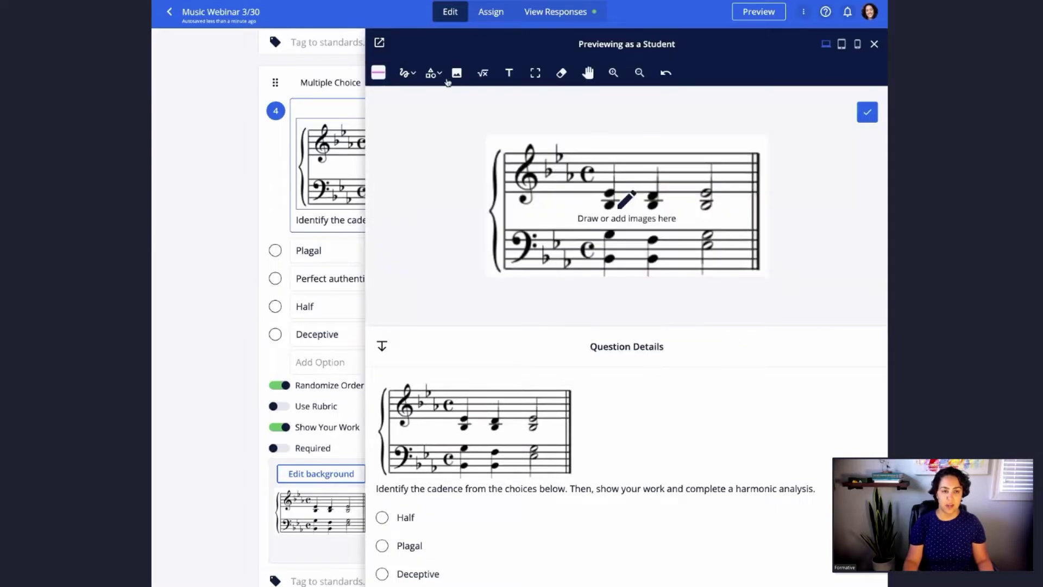
{"action": "left_click", "coordinate": [404, 76]}
{"action": "left_click", "coordinate": [414, 107]}
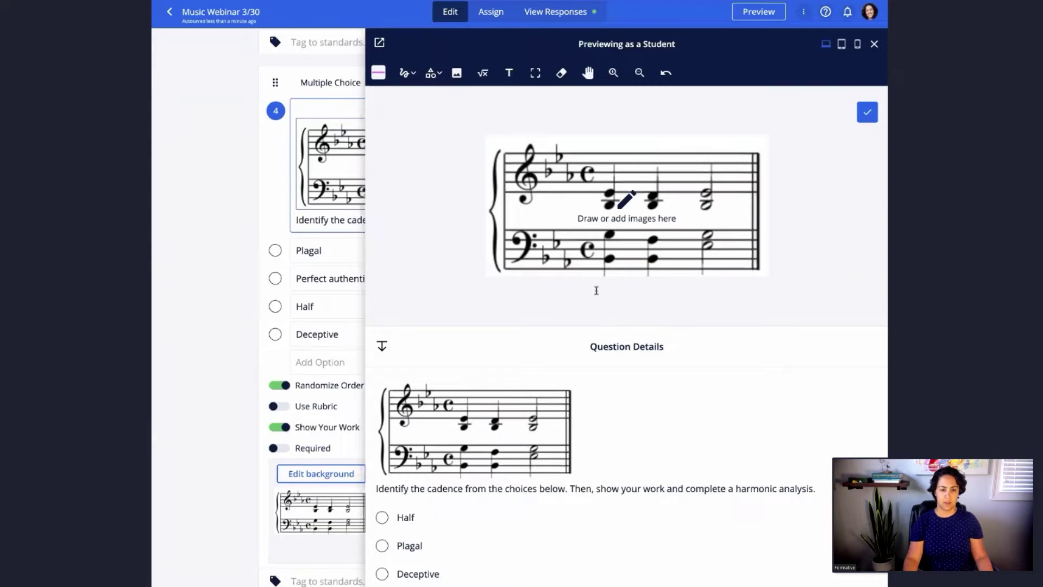
{"action": "left_click_drag", "start_coordinate": [604, 297], "coordinate": [605, 311]}
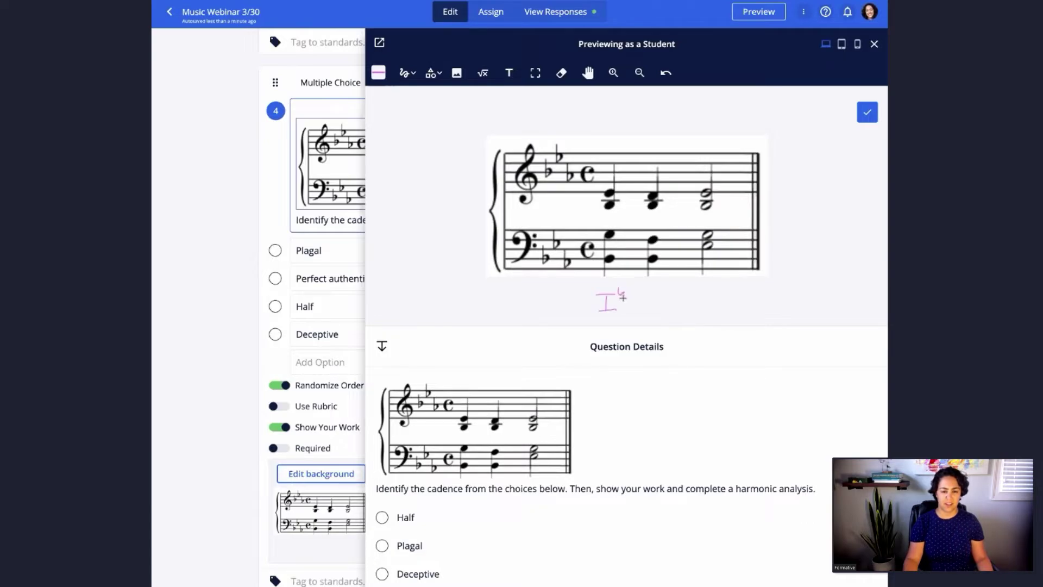
{"action": "left_click_drag", "start_coordinate": [623, 298], "coordinate": [662, 292]}
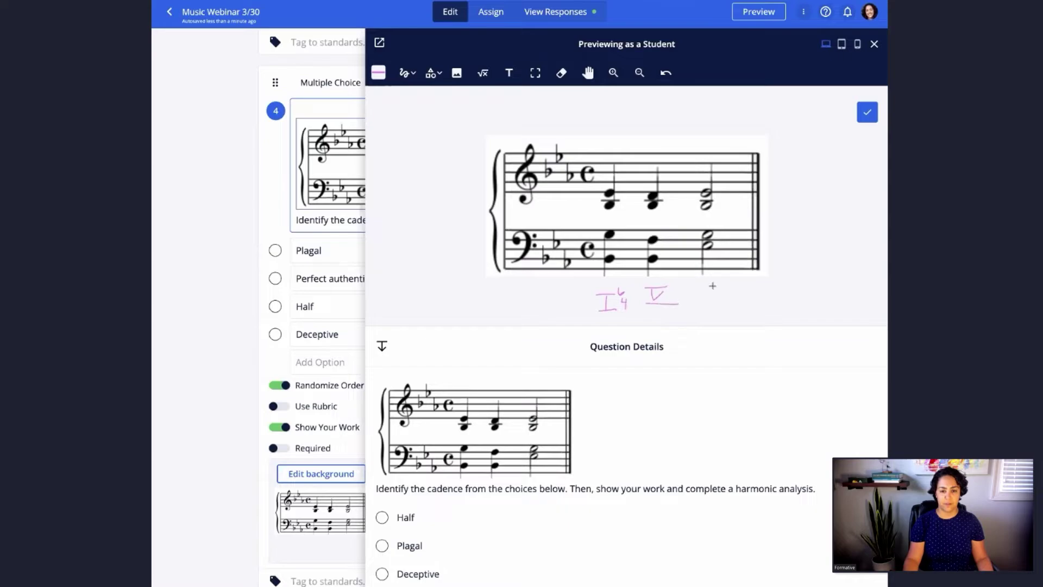
{"action": "mouse_move", "coordinate": [700, 287]}
{"action": "left_mouse_down"}
{"action": "mouse_move", "coordinate": [724, 282]}
{"action": "mouse_move", "coordinate": [706, 301]}
{"action": "left_mouse_up"}
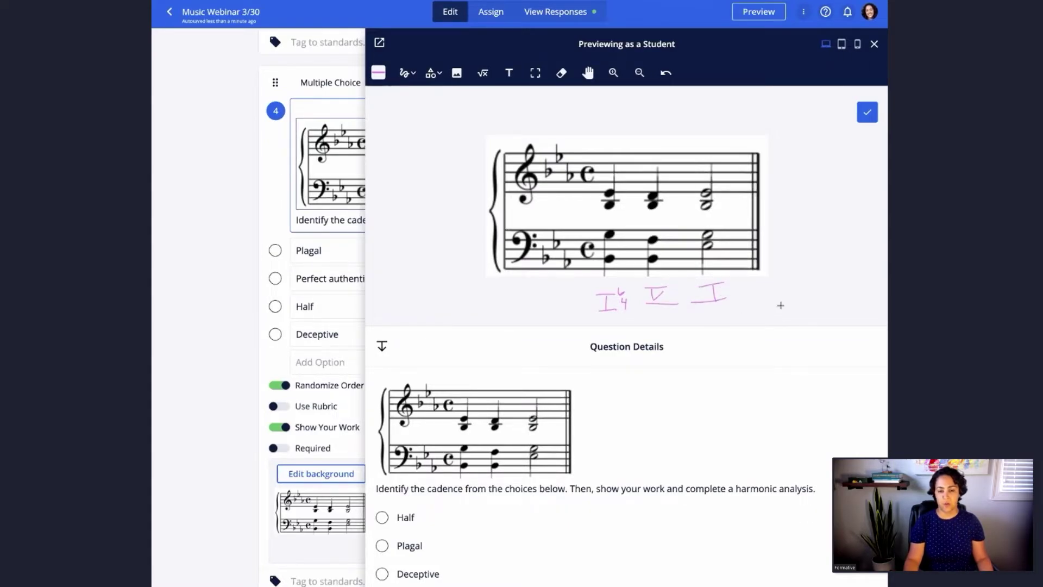
{"action": "left_click", "coordinate": [867, 113]}
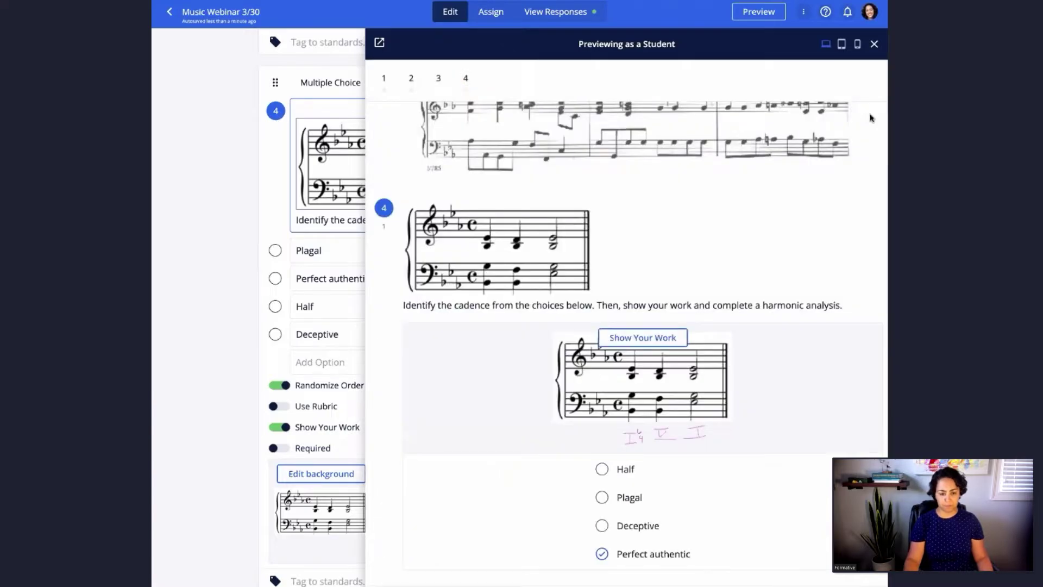
- Close the student preview and open the Teacher Preview response to question 4 among the formative's responses
{"action": "scroll", "coordinate": [833, 238], "scroll_direction": "down", "scroll_amount": 2}
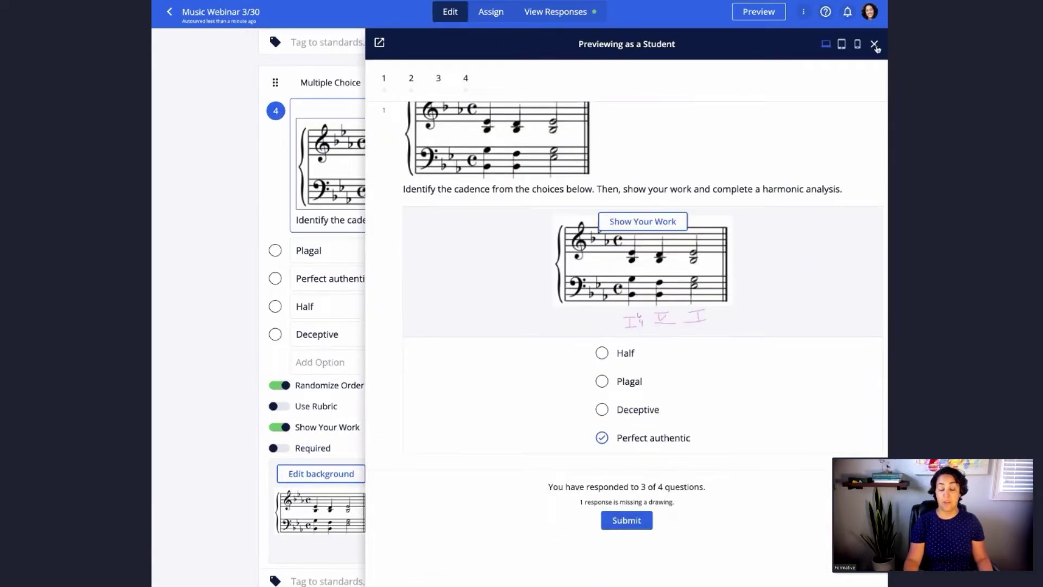
{"action": "left_click", "coordinate": [873, 44]}
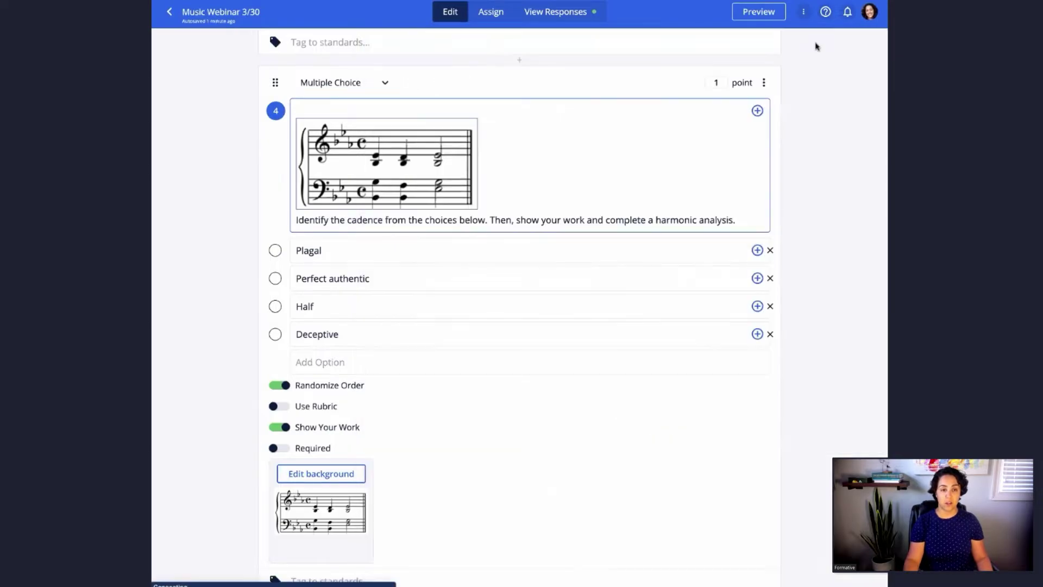
{"action": "left_click", "coordinate": [580, 16]}
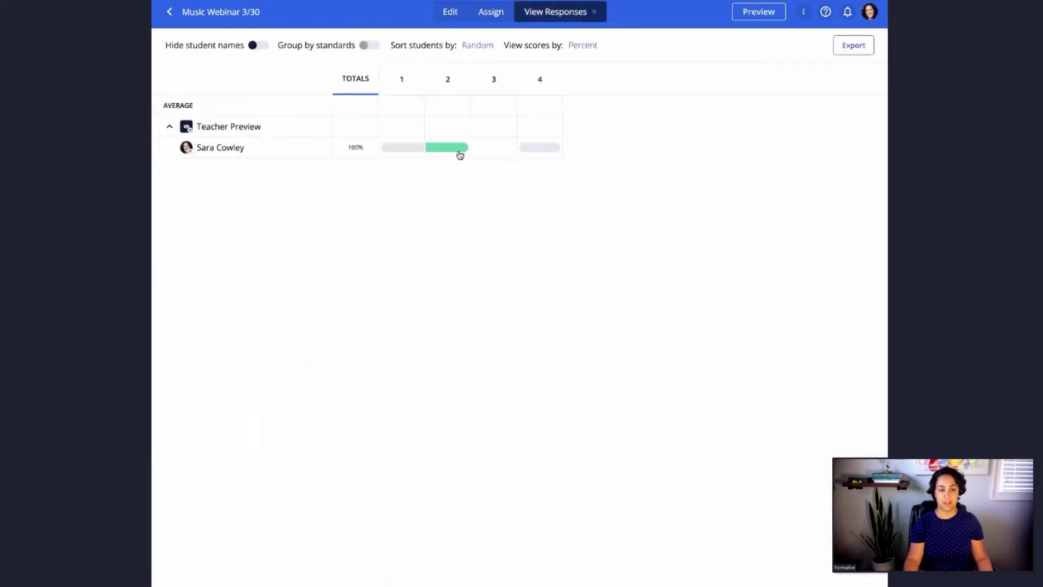
{"action": "left_click", "coordinate": [548, 153]}
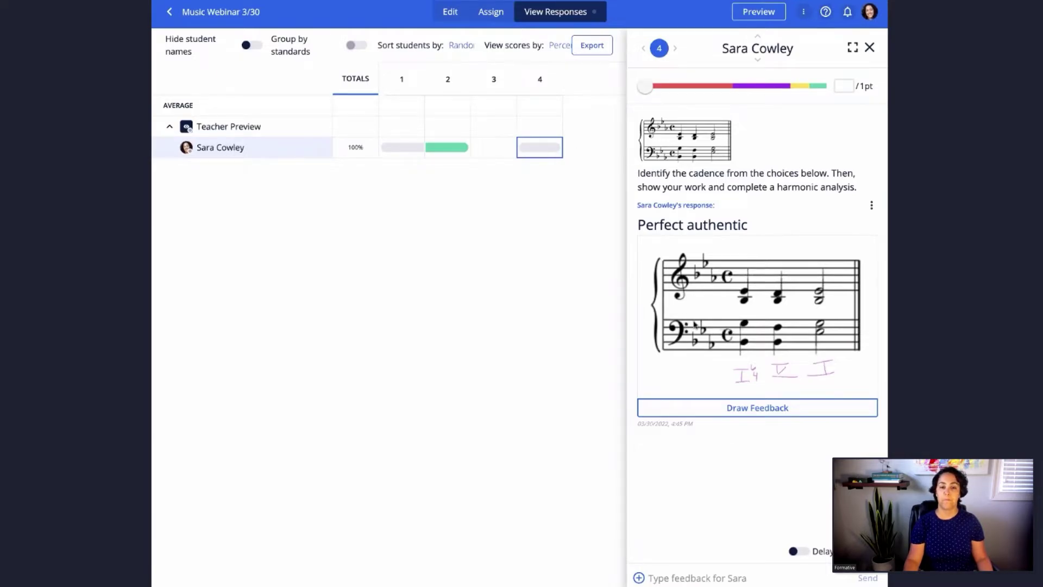
- Start drawn feedback on the question 4 response and circle the handwritten I6/4 in blue
{"action": "left_click", "coordinate": [744, 416]}
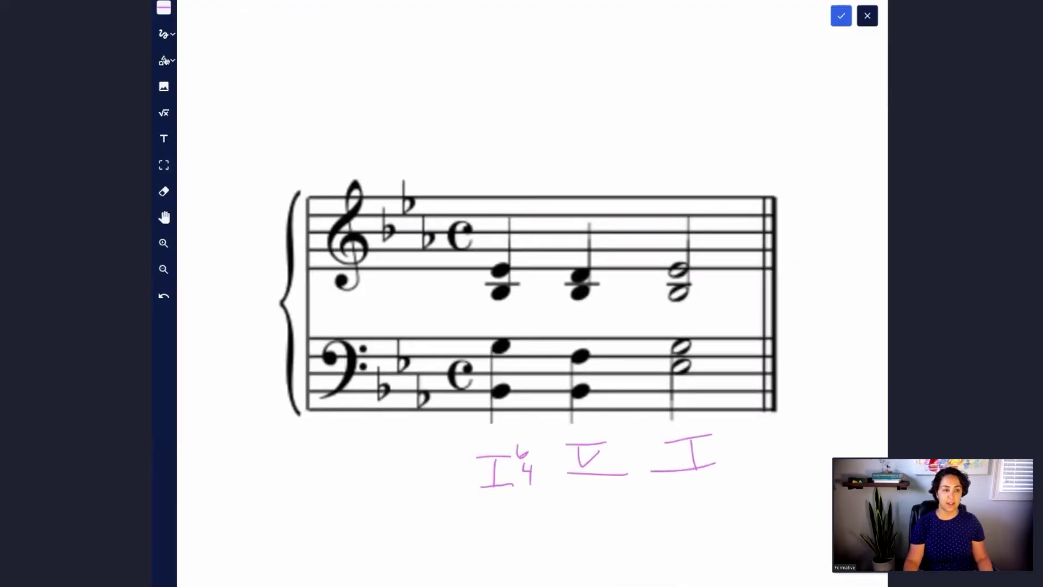
{"action": "left_click", "coordinate": [165, 11]}
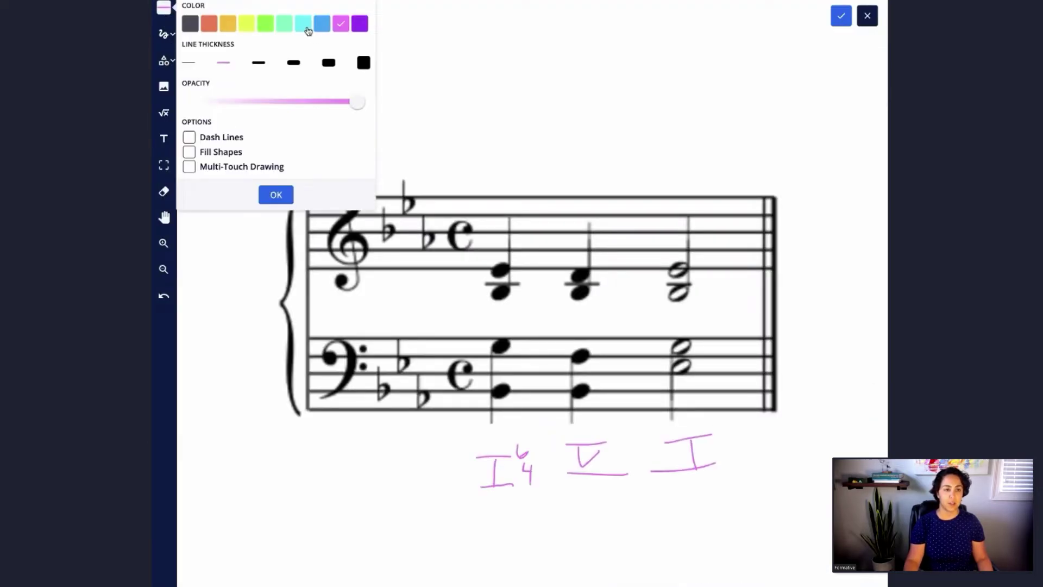
{"action": "left_click", "coordinate": [275, 194]}
{"action": "left_click", "coordinate": [163, 63]}
{"action": "left_click", "coordinate": [191, 113]}
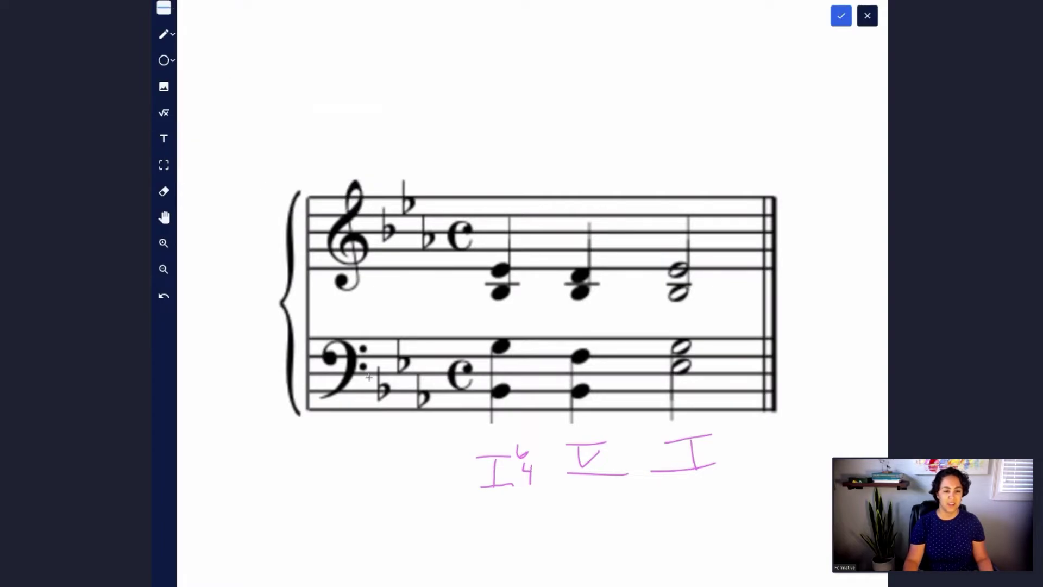
{"action": "left_click_drag", "start_coordinate": [462, 427], "coordinate": [535, 514]}
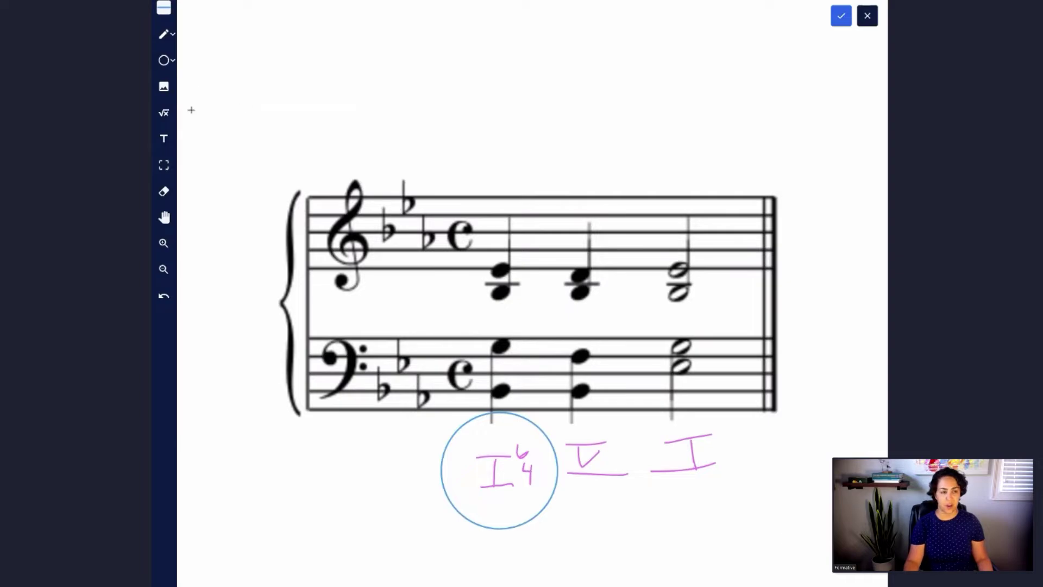
- Send the feedback drawing with the text "Try again, check your notes!" beside the circle, and review it enlarged
{"action": "left_click", "coordinate": [163, 140]}
{"action": "left_click", "coordinate": [558, 519]}
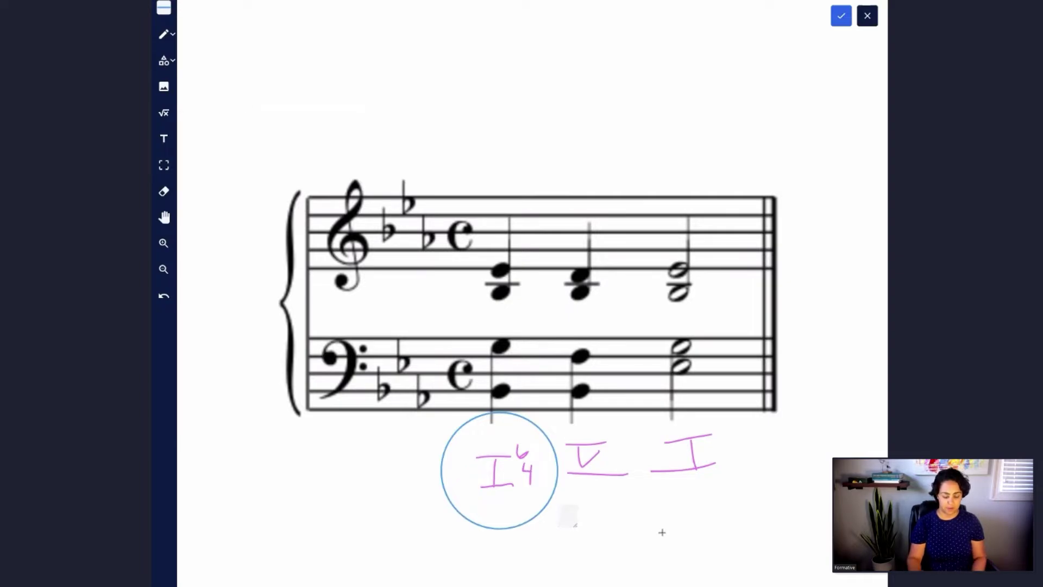
{"action": "type", "text": "Try again, check your notes!"}
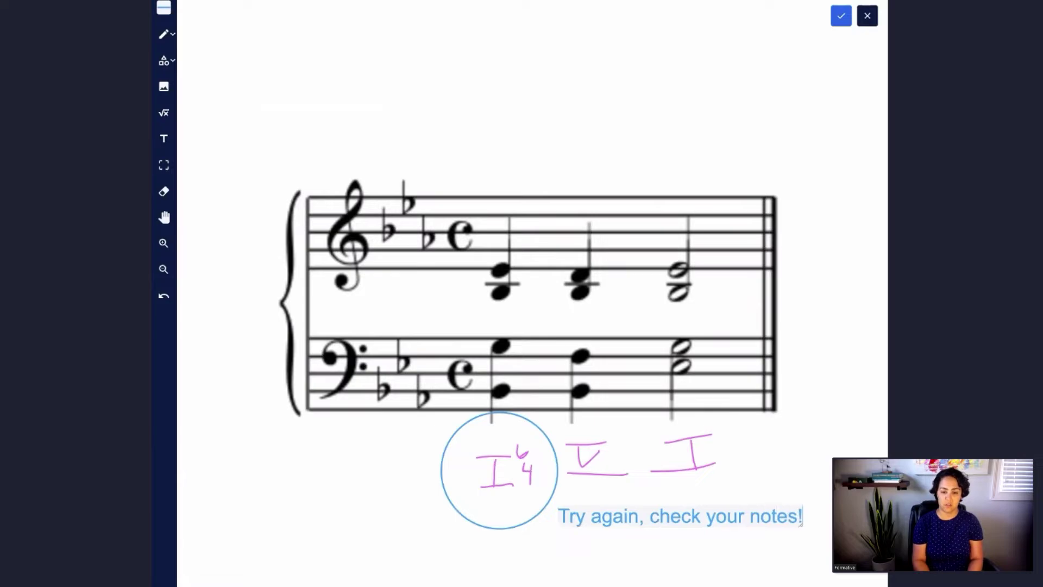
{"action": "left_click", "coordinate": [777, 553]}
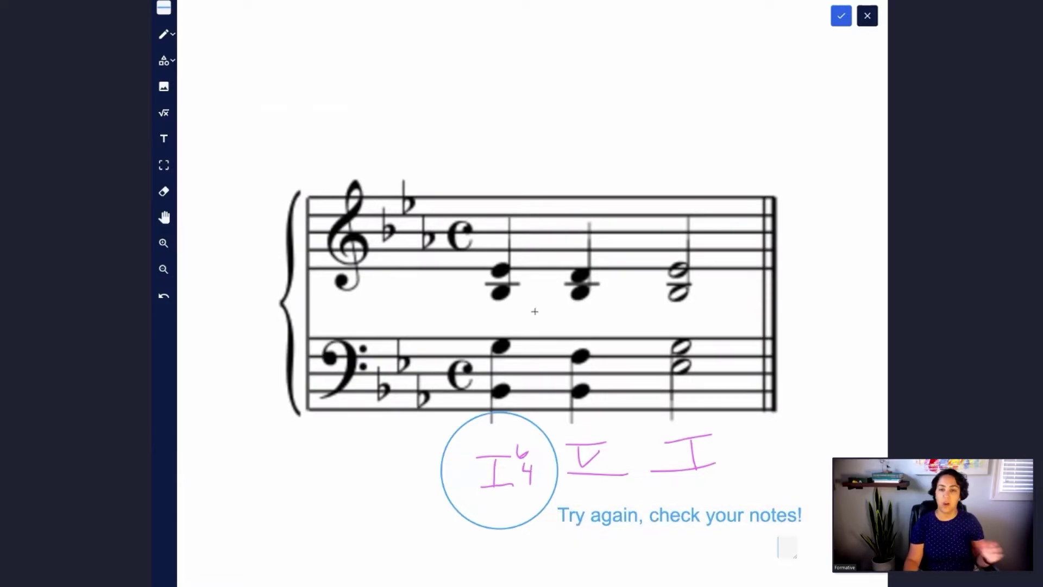
{"action": "left_click", "coordinate": [842, 17]}
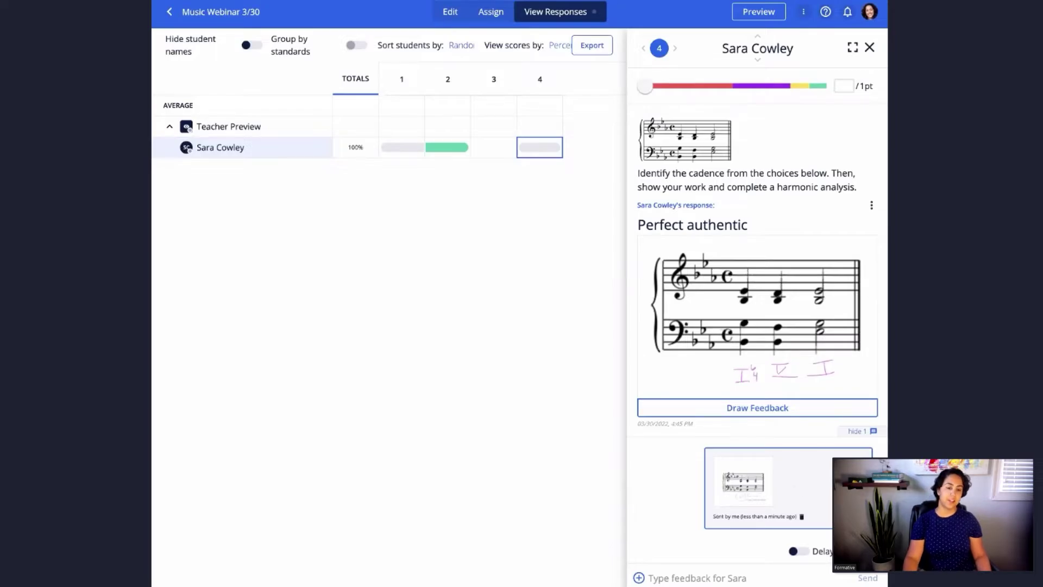
{"action": "left_click", "coordinate": [749, 493]}
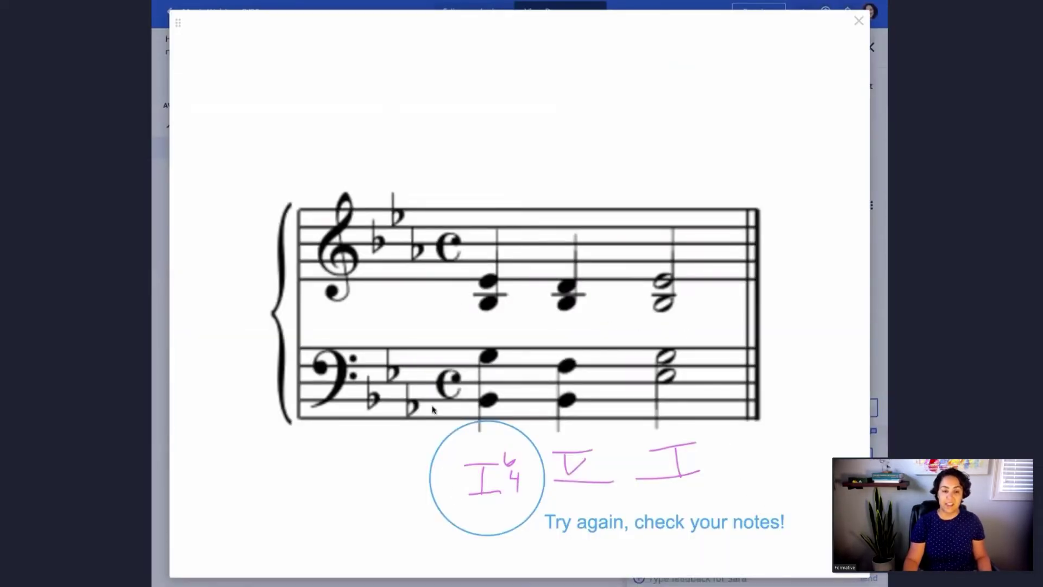
{"action": "left_click", "coordinate": [859, 22]}
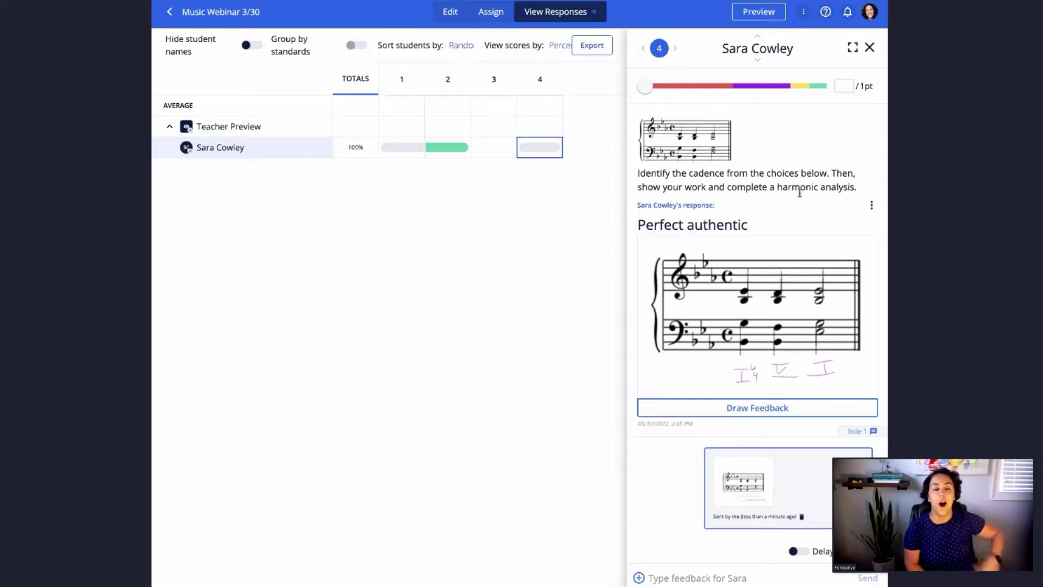
- Score the question 4 response 0 out of 1 point and close the response
{"action": "left_click_drag", "start_coordinate": [648, 87], "coordinate": [767, 87]}
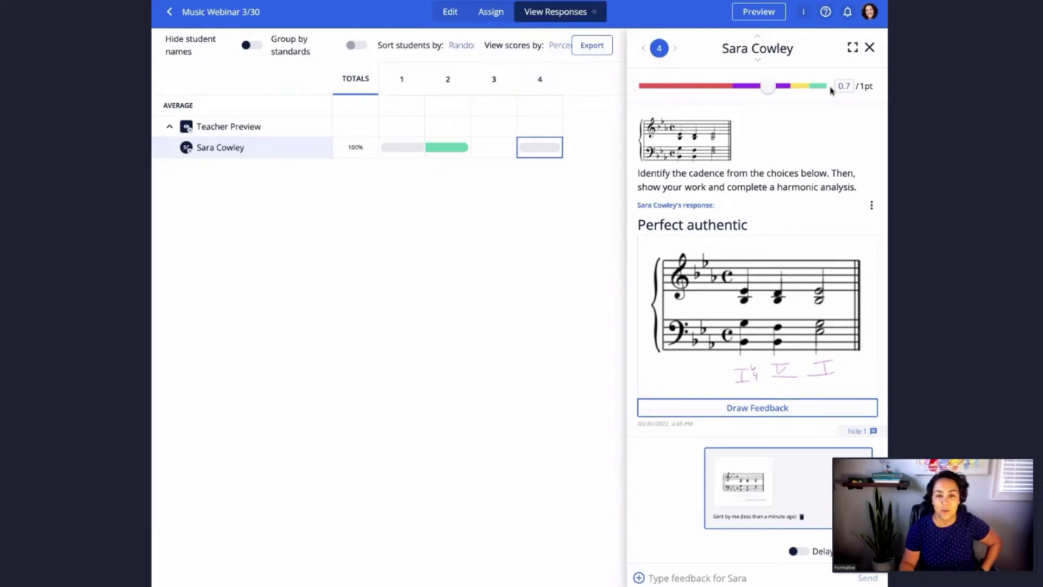
{"action": "left_click_drag", "start_coordinate": [831, 91], "coordinate": [643, 94]}
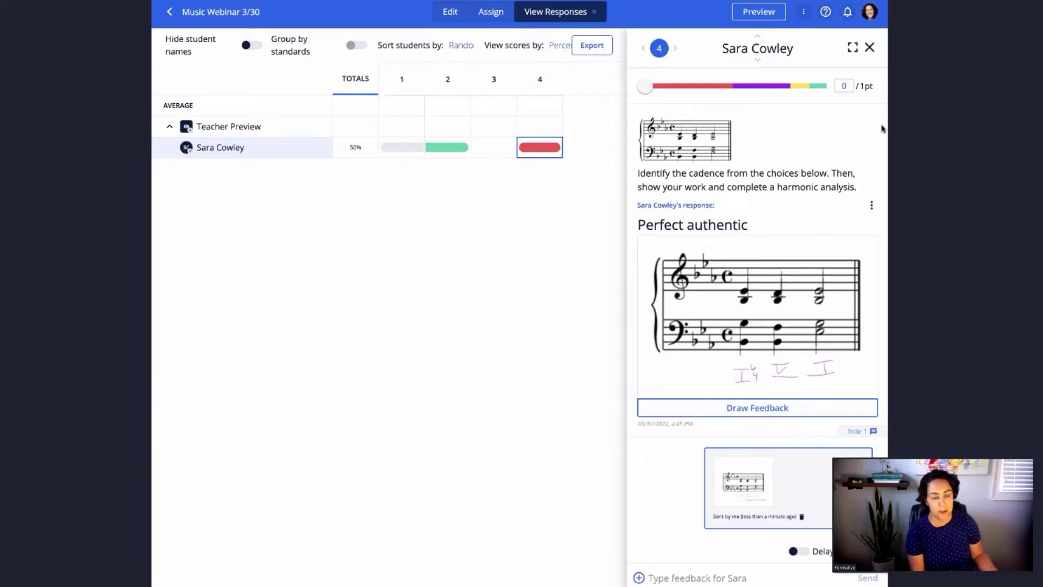
{"action": "left_click", "coordinate": [869, 48]}
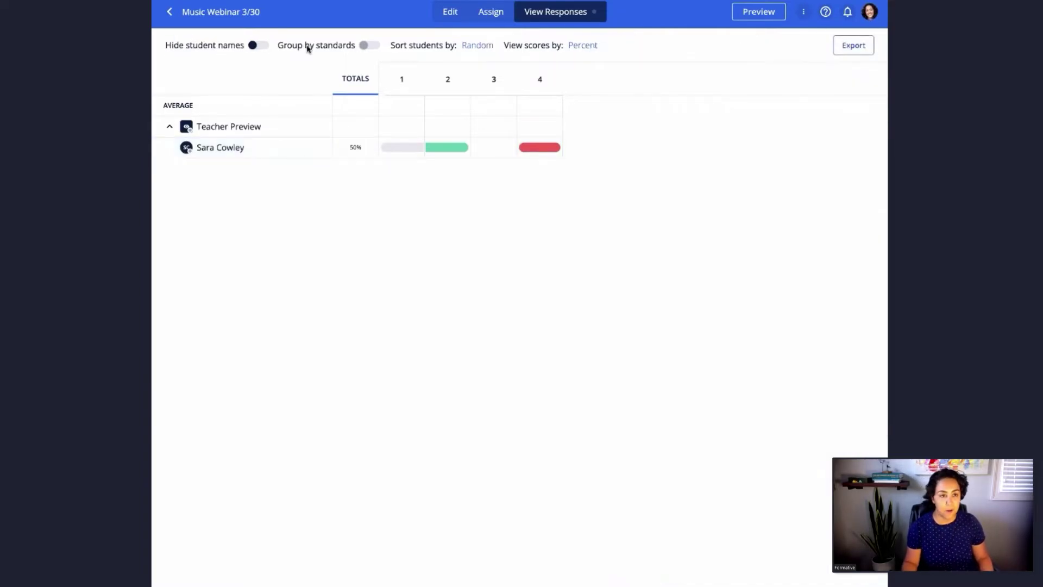
- Return to editing the formative and add an Audio Response question after question 4
{"action": "left_click", "coordinate": [450, 12]}
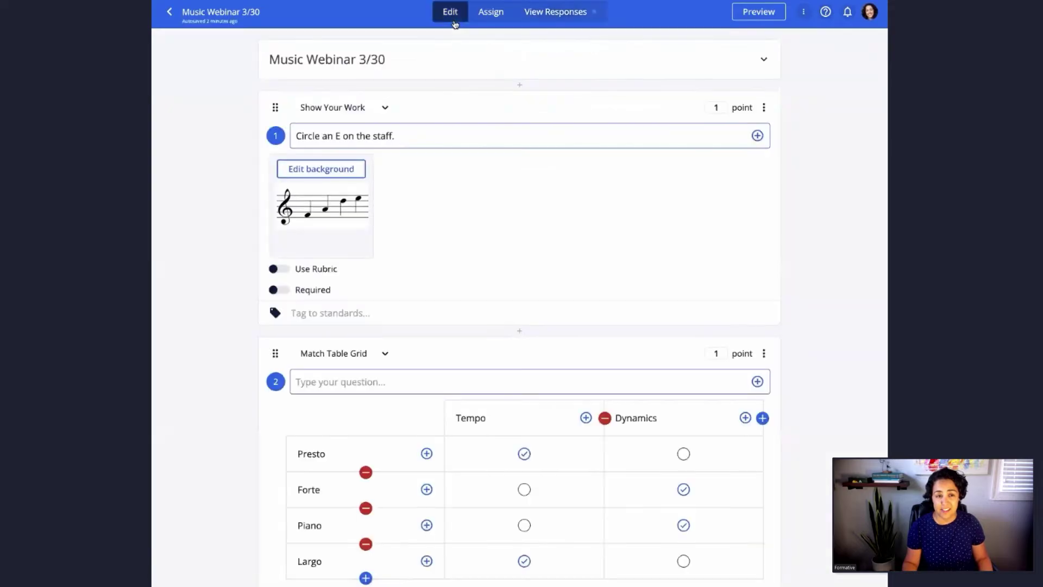
{"action": "scroll", "coordinate": [817, 224], "scroll_direction": "down", "scroll_amount": 20}
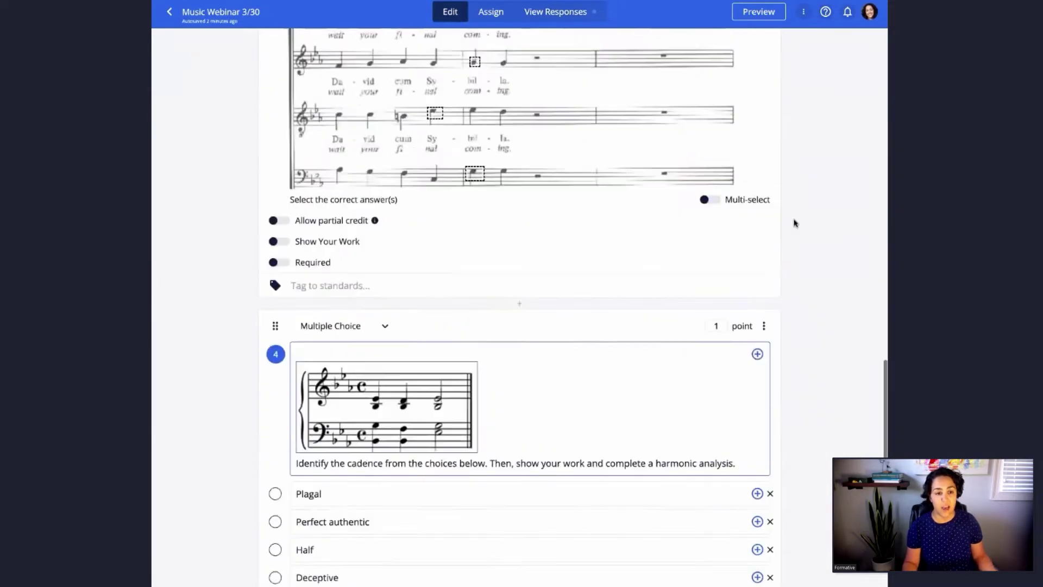
{"action": "scroll", "coordinate": [796, 226], "scroll_direction": "down", "scroll_amount": 3}
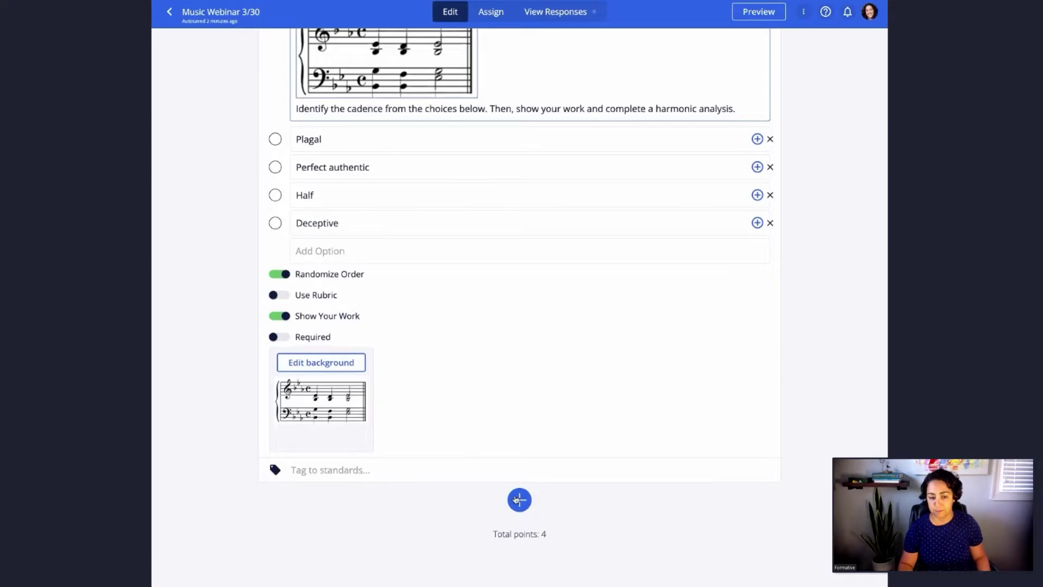
{"action": "left_click", "coordinate": [518, 499]}
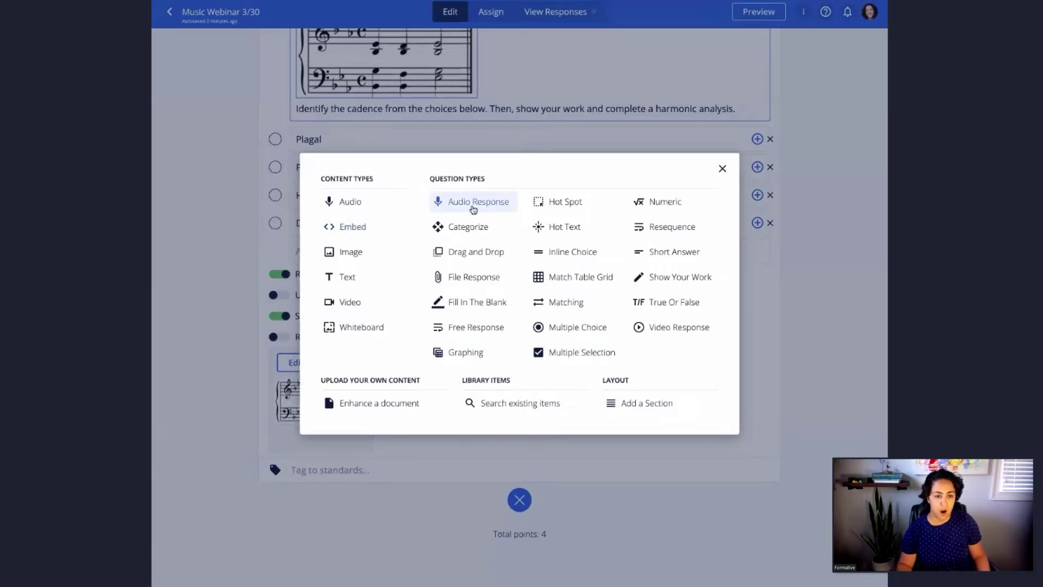
{"action": "left_click", "coordinate": [486, 206]}
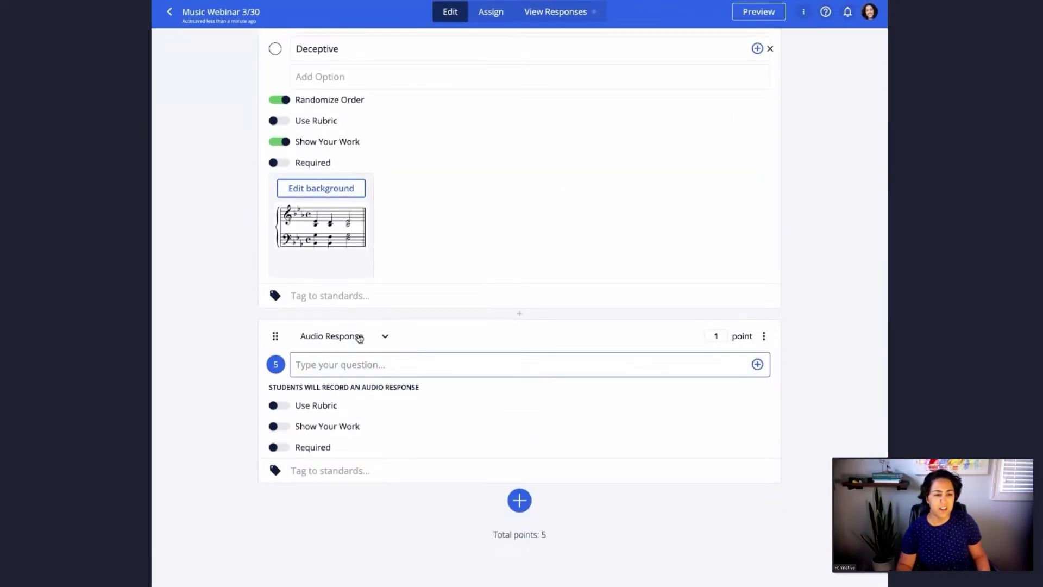
- Change the type of question 5 to Video Response
{"action": "left_click", "coordinate": [359, 336]}
{"action": "scroll", "coordinate": [361, 436], "scroll_direction": "down", "scroll_amount": 5}
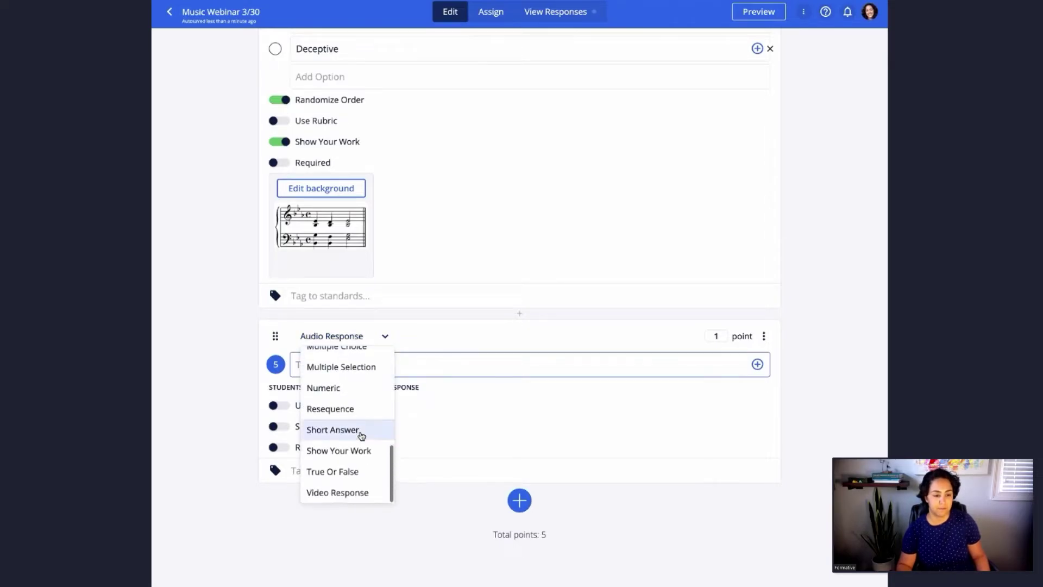
{"action": "left_click", "coordinate": [361, 495]}
- Enter the question 5 prompt "Perform the Bb, Eb, and Ab concert scales and arpeggios." followed by a new line
{"action": "left_click", "coordinate": [467, 353]}
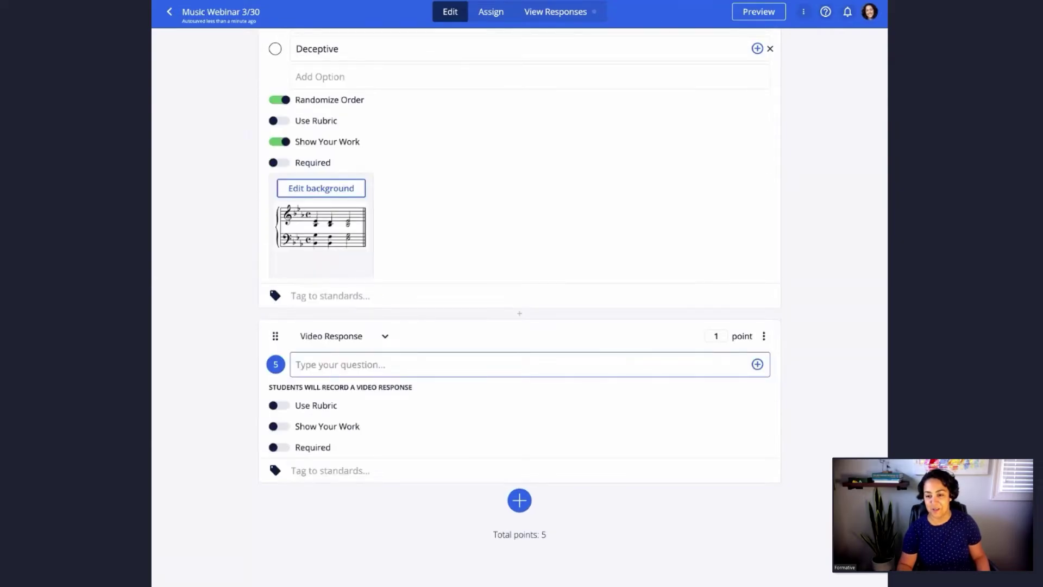
{"action": "left_click", "coordinate": [620, 358]}
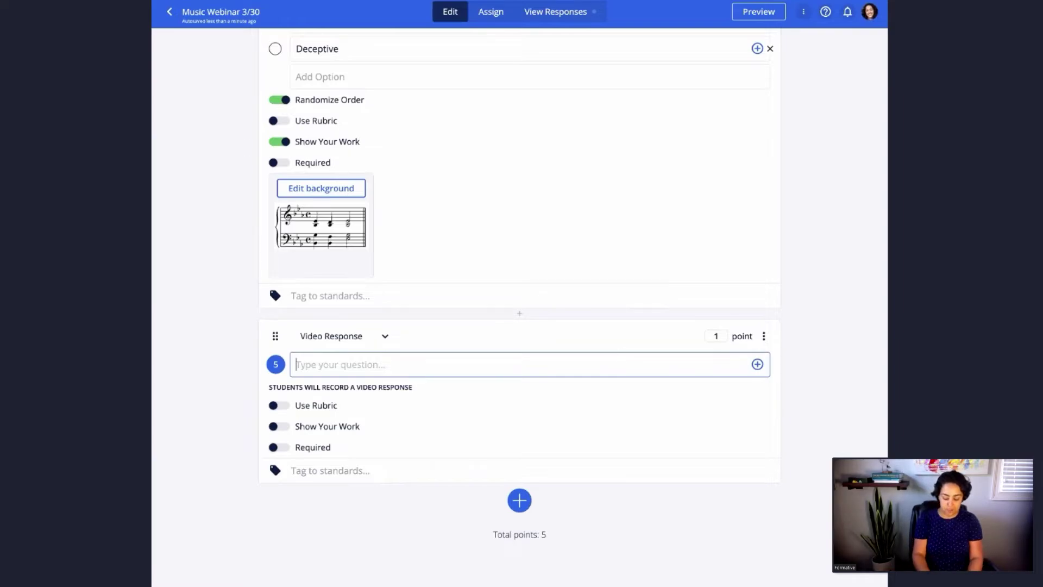
{"action": "type", "text": "Perform the Bb,"}
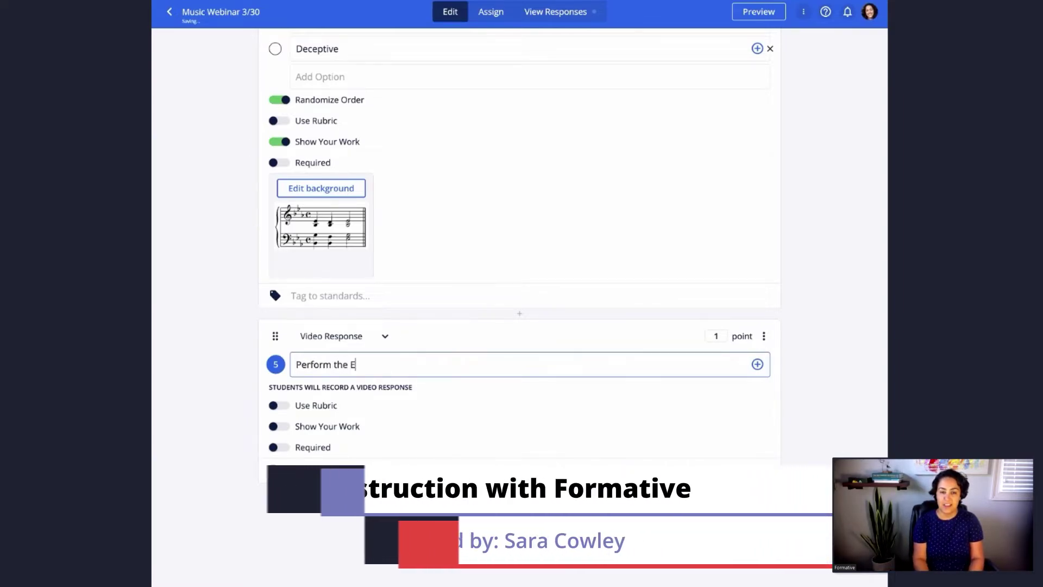
{"action": "type", "text": " Eb, and "}
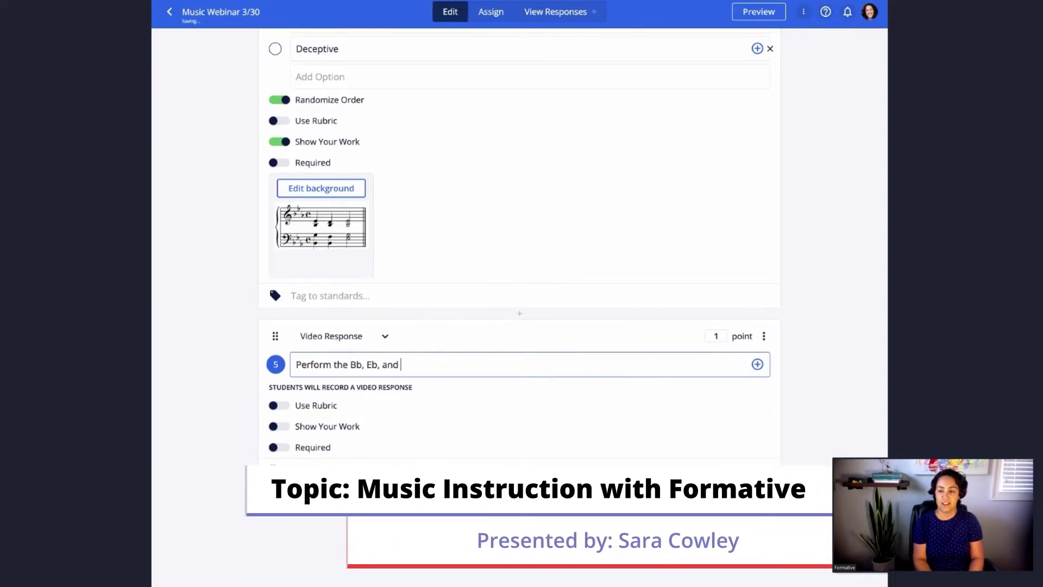
{"action": "type", "text": "Ab concert scales"}
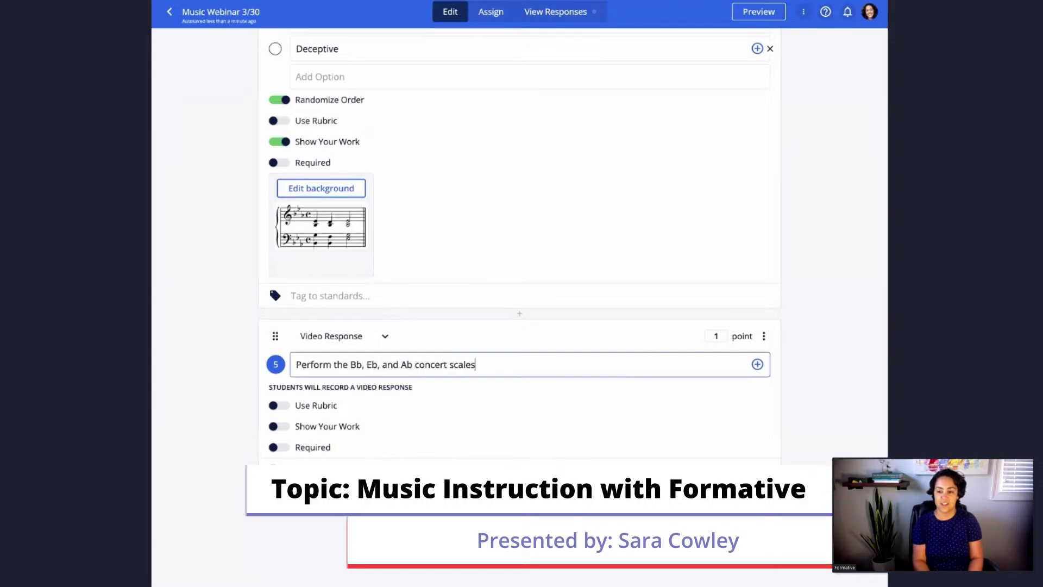
{"action": "type", "text": " and arpeggios."}
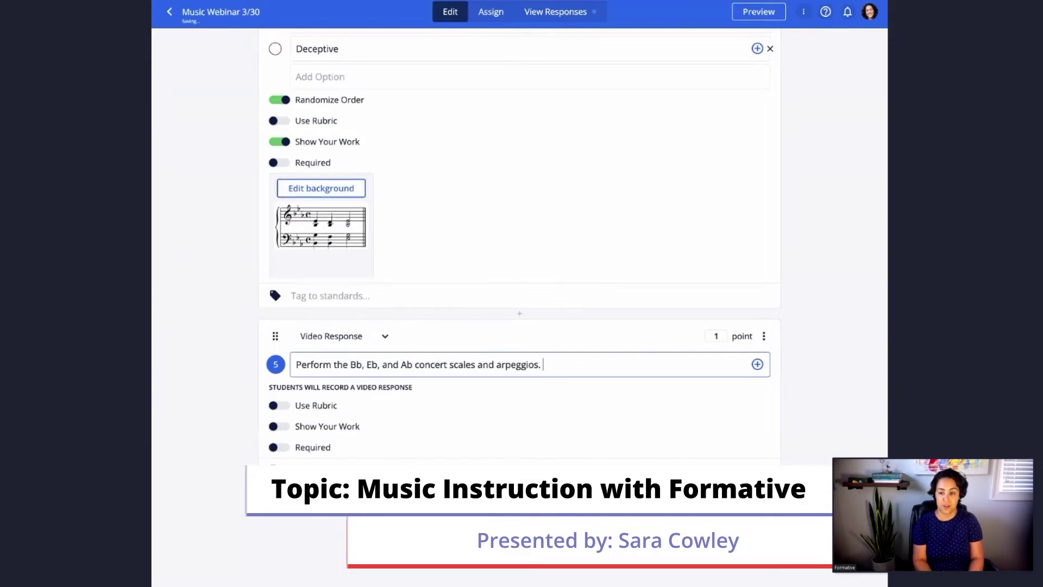
{"action": "key", "text": "Return"}
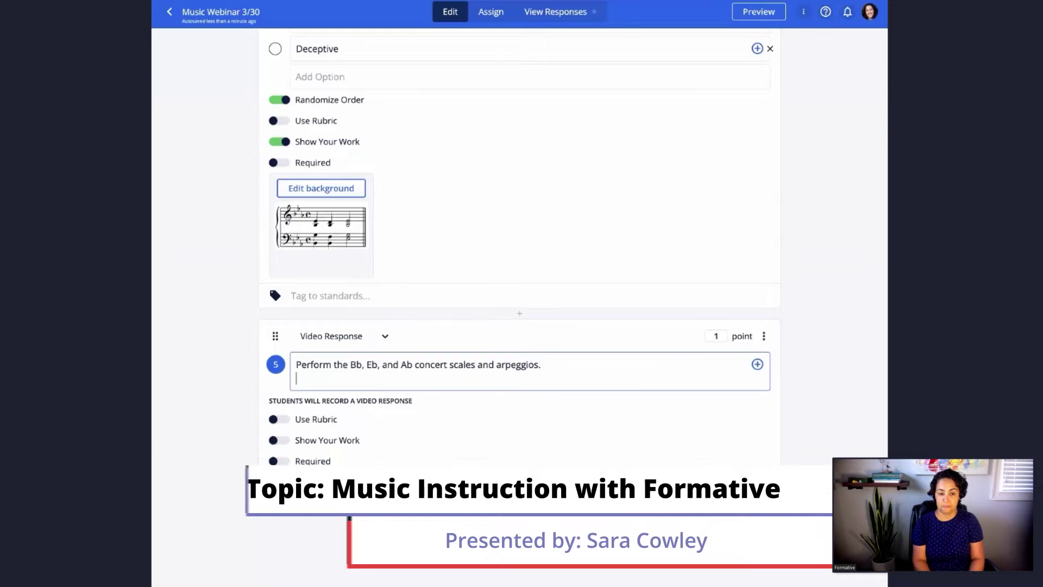
- Add the second prompt line "Bonus: Draw the circle of 5ths in the Show Your Work Box." to question 5
{"action": "type", "text": "Bonus: Dra"}
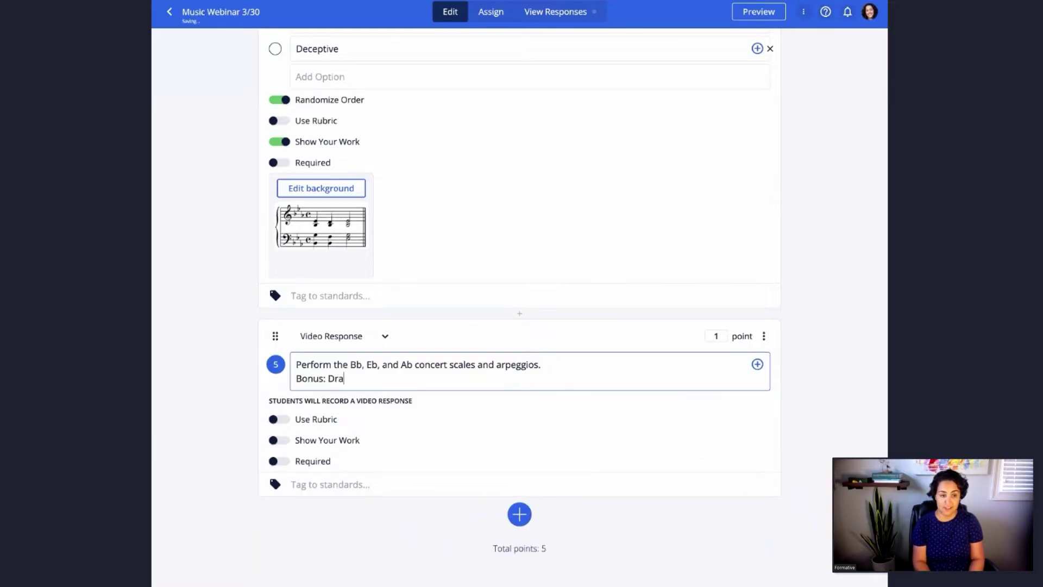
{"action": "type", "text": "w the circle"}
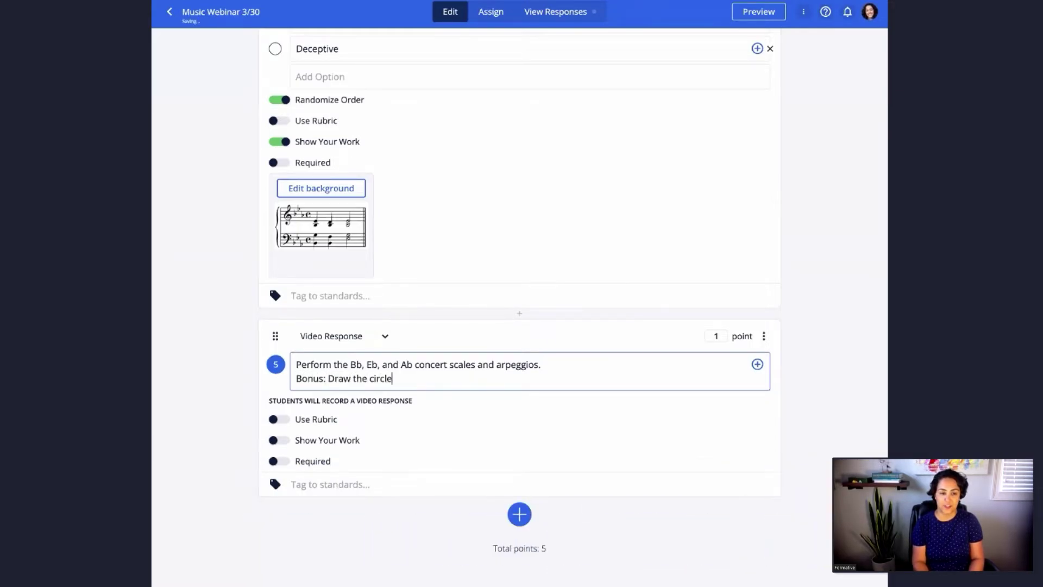
{"action": "type", "text": " of 5ths in t"}
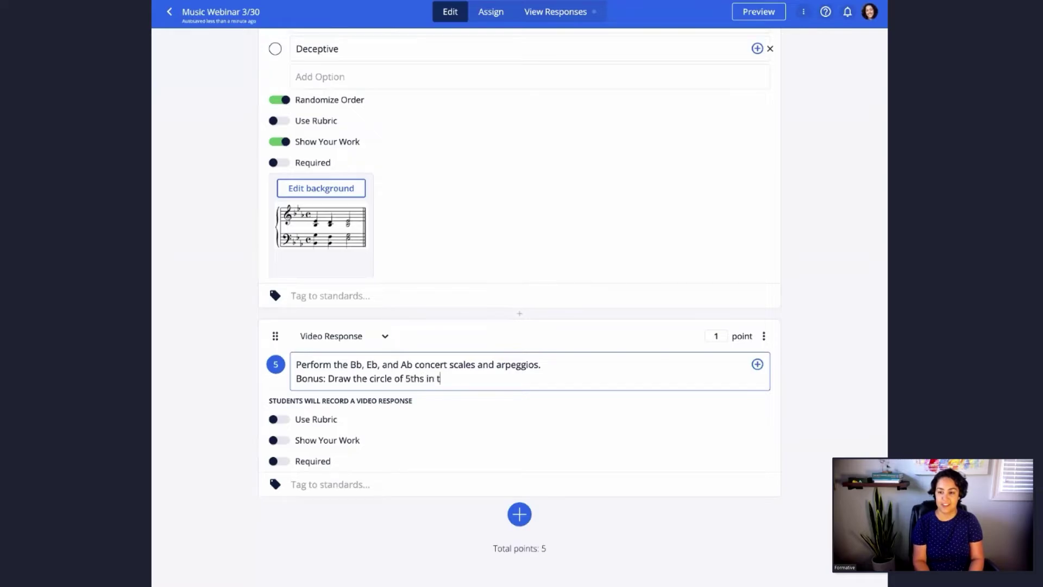
{"action": "type", "text": "he Show Yo"}
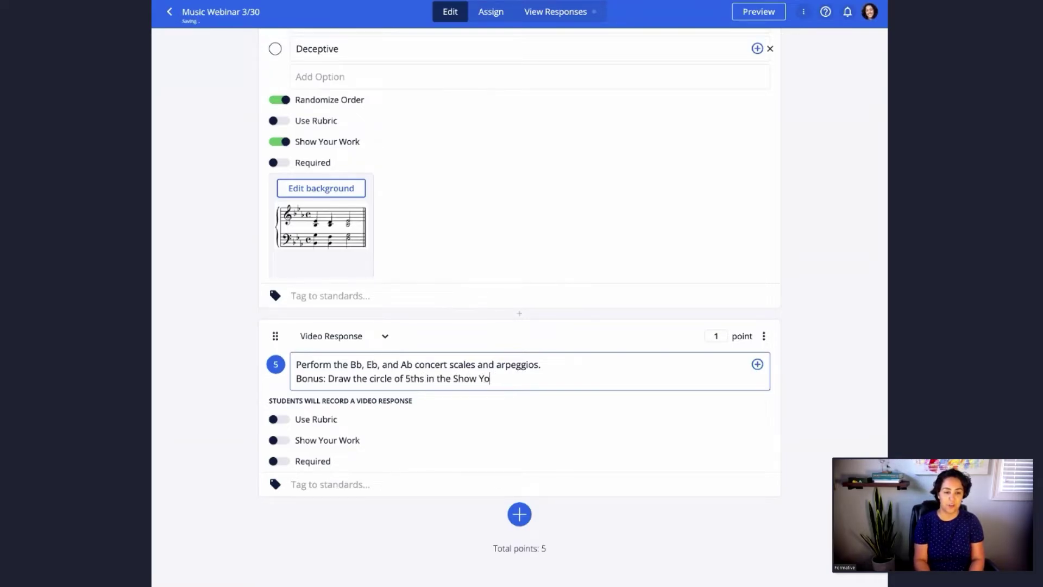
{"action": "type", "text": "ur Work Box."}
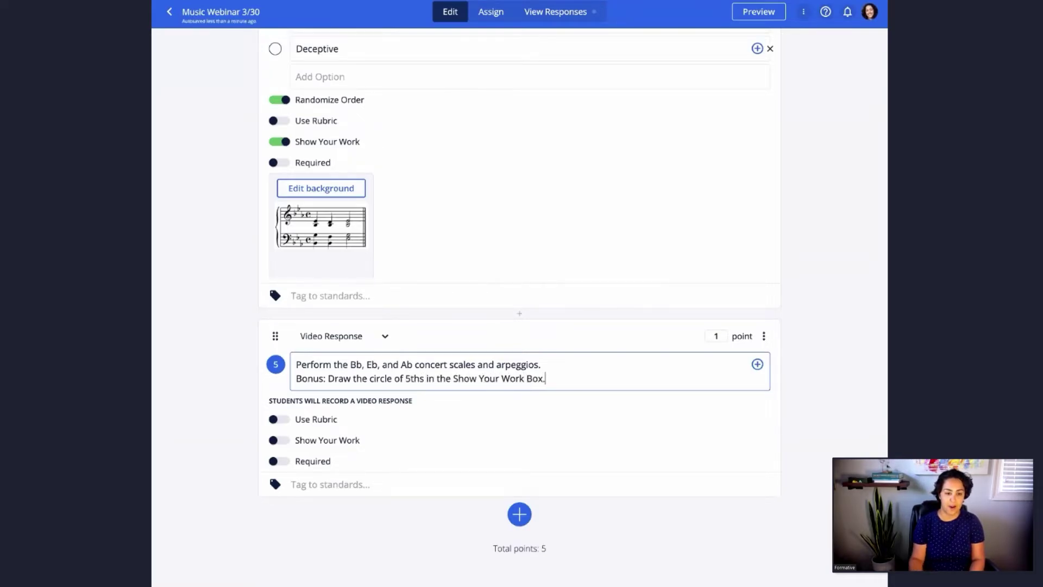
- Enable Show Your Work and Use Rubric for question 5 and view the rubric templates
{"action": "left_click", "coordinate": [277, 441]}
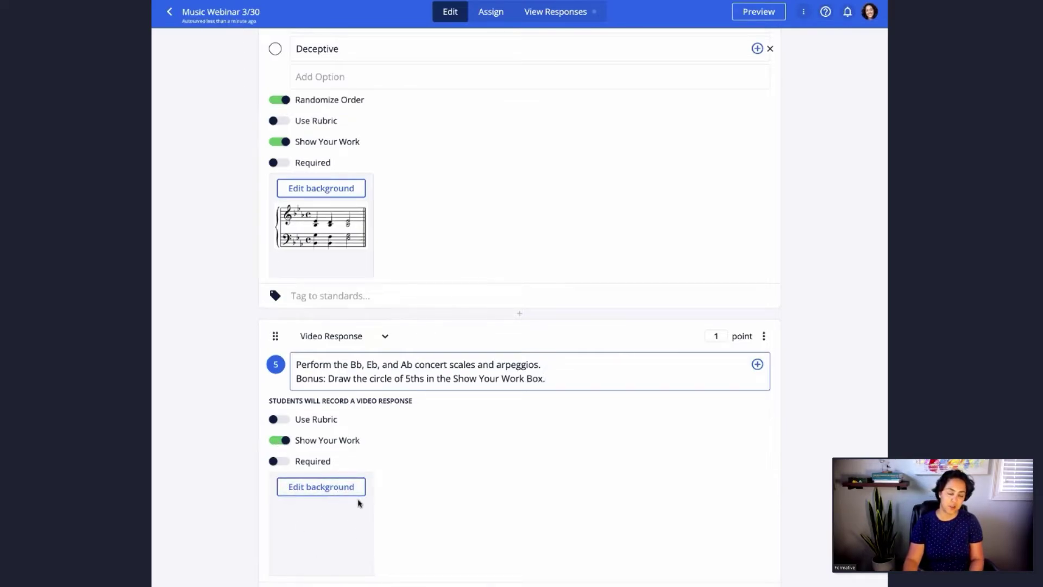
{"action": "scroll", "coordinate": [503, 526], "scroll_direction": "down", "scroll_amount": 1}
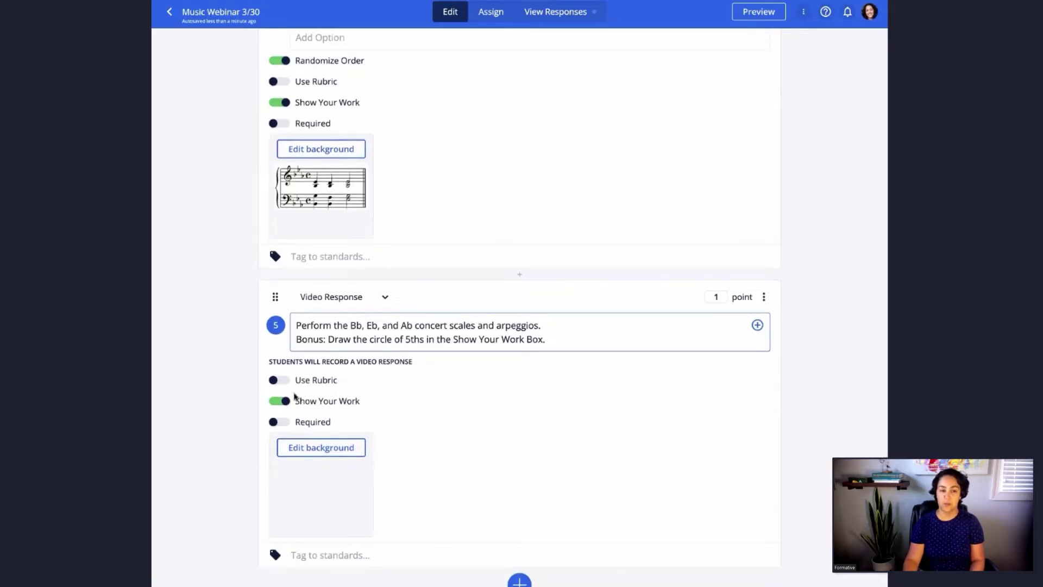
{"action": "left_click", "coordinate": [282, 382]}
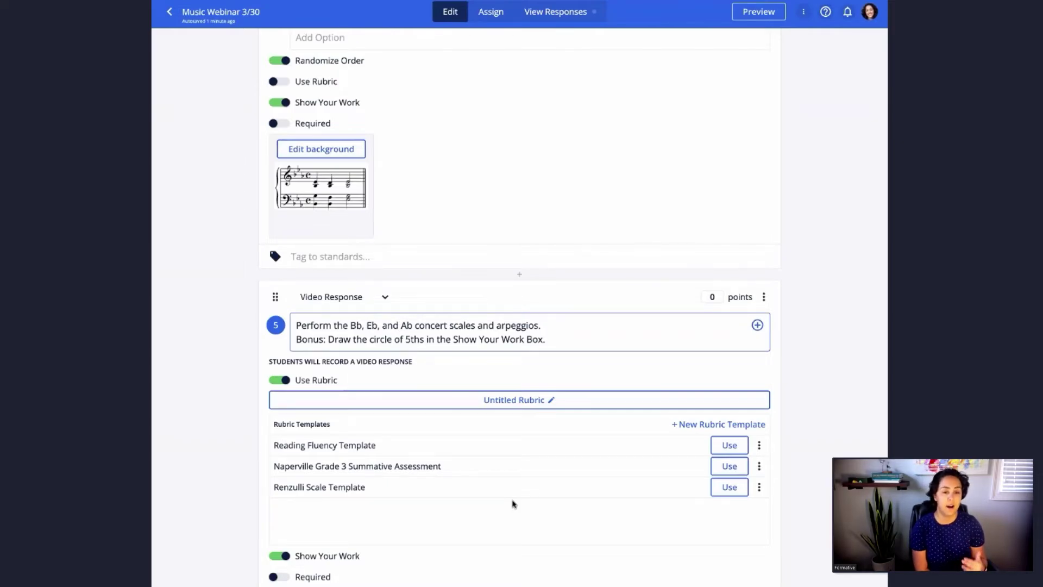
{"action": "scroll", "coordinate": [513, 502], "scroll_direction": "down", "scroll_amount": 3}
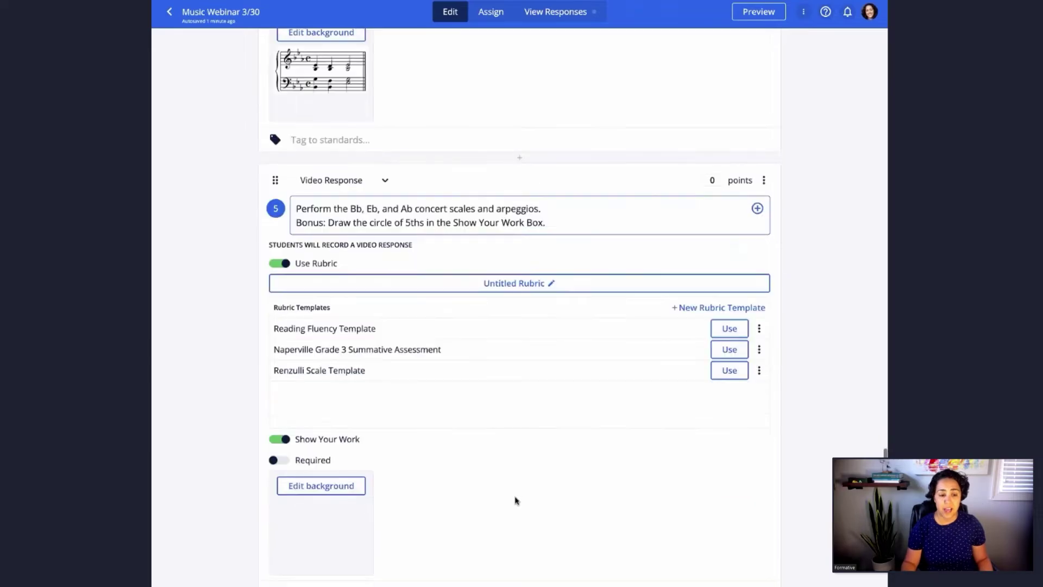
- Look through the formative's responses for questions 5 and 4, and open the Teacher Preview response to question 1
{"action": "left_click", "coordinate": [543, 13]}
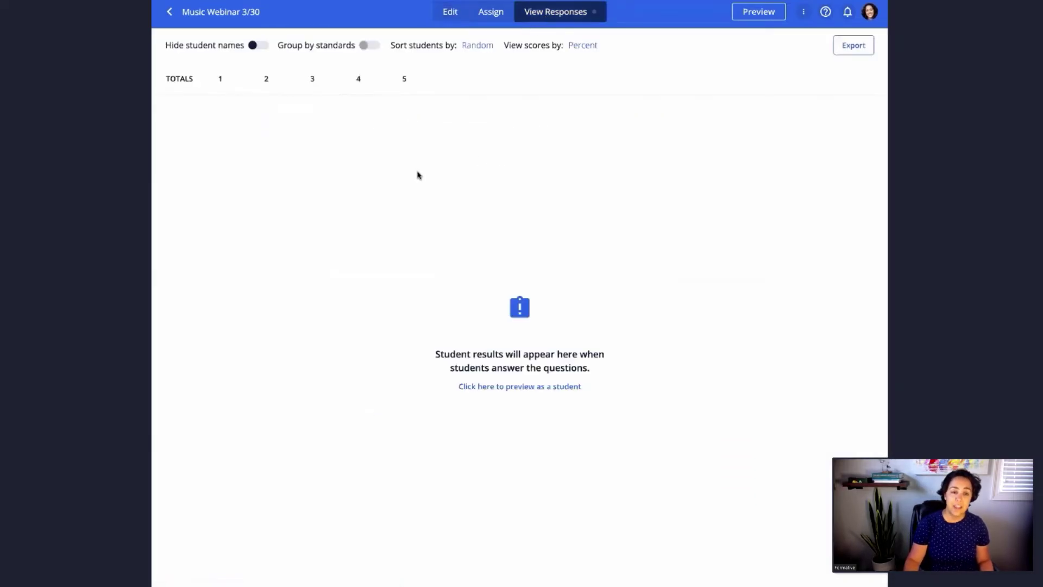
{"action": "left_click", "coordinate": [404, 88]}
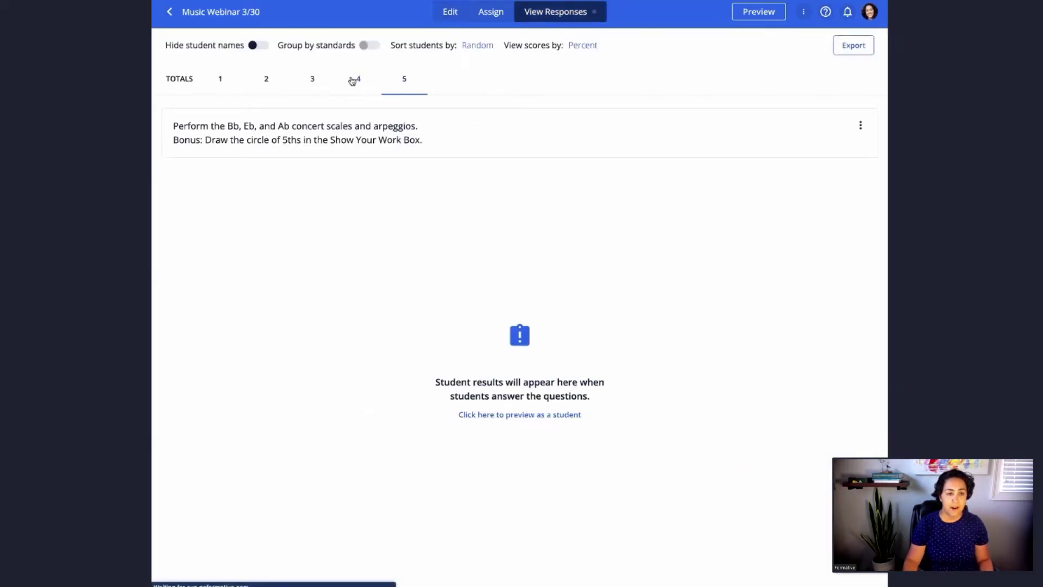
{"action": "left_click", "coordinate": [337, 90]}
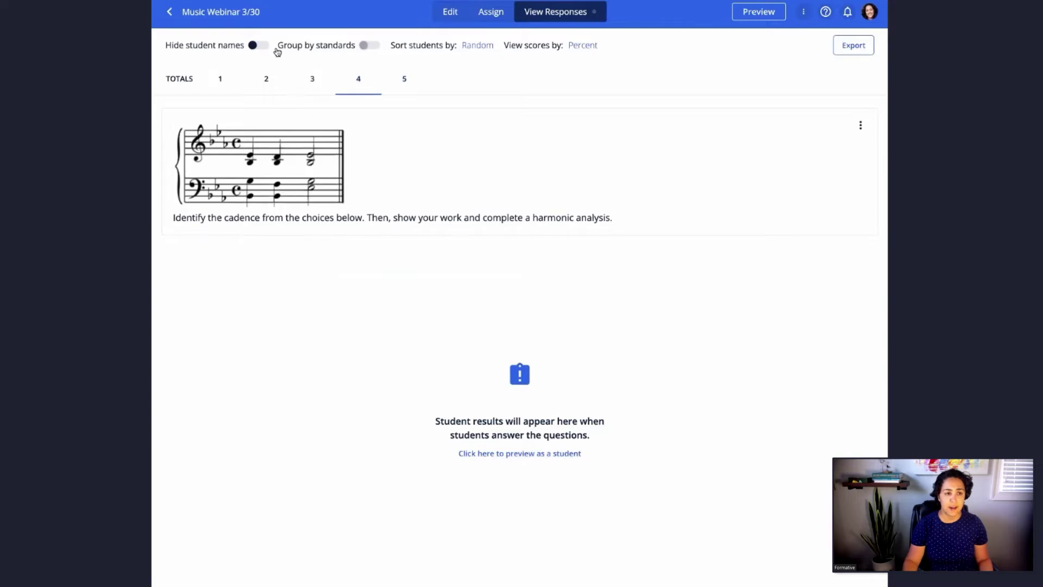
{"action": "left_click", "coordinate": [353, 87]}
{"action": "left_click", "coordinate": [228, 85]}
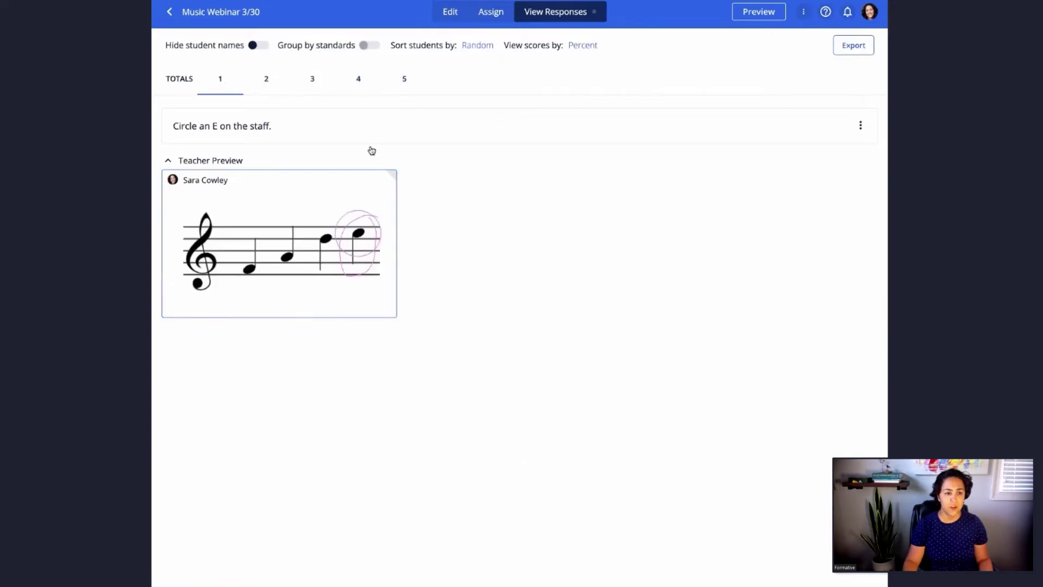
{"action": "left_click", "coordinate": [363, 250]}
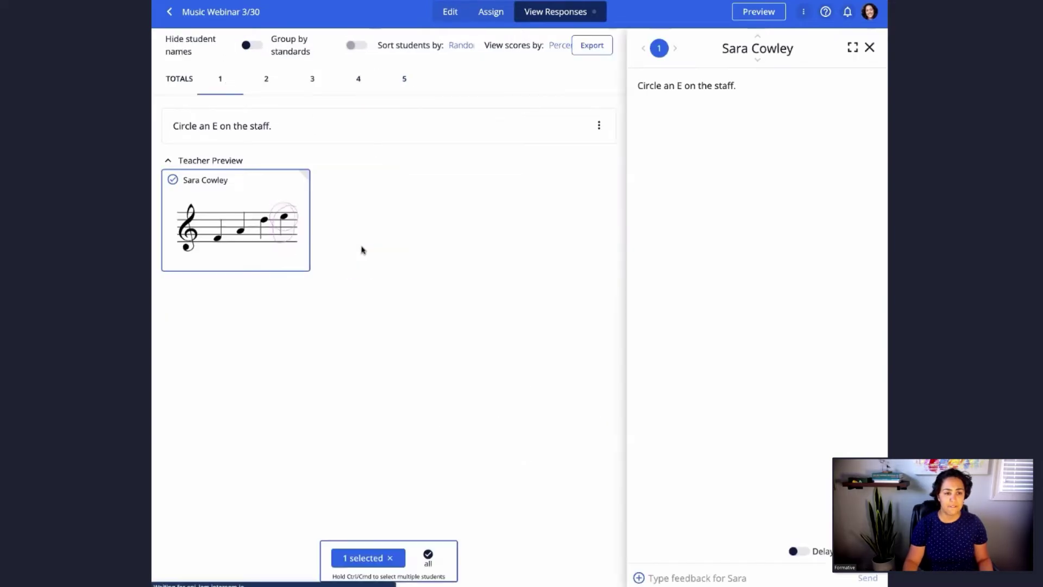
- Examine the attachment types and audio recording option for feedback on the question 1 response, and return to editing the formative
{"action": "left_click", "coordinate": [723, 577]}
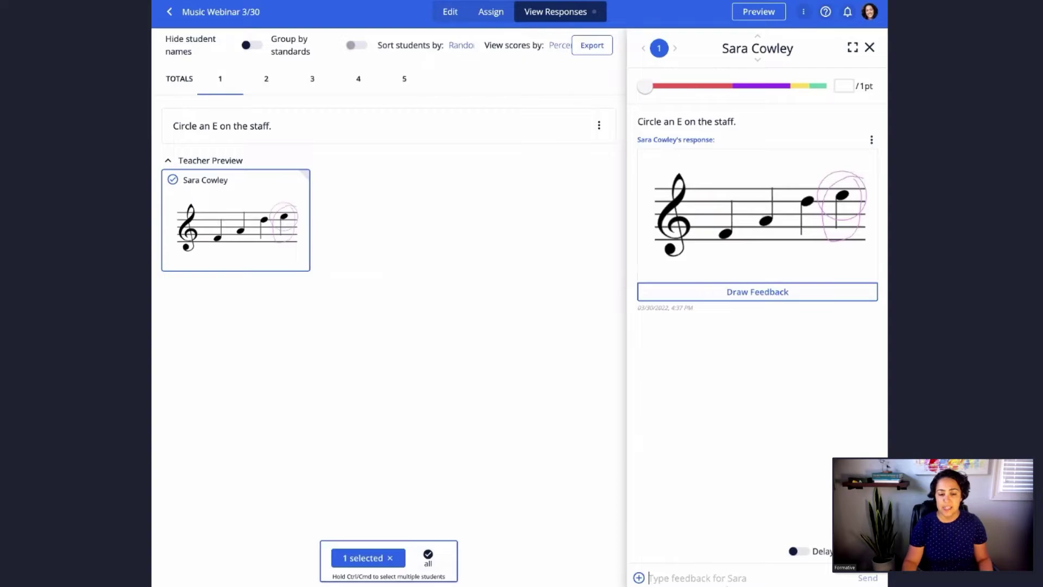
{"action": "left_click", "coordinate": [639, 578]}
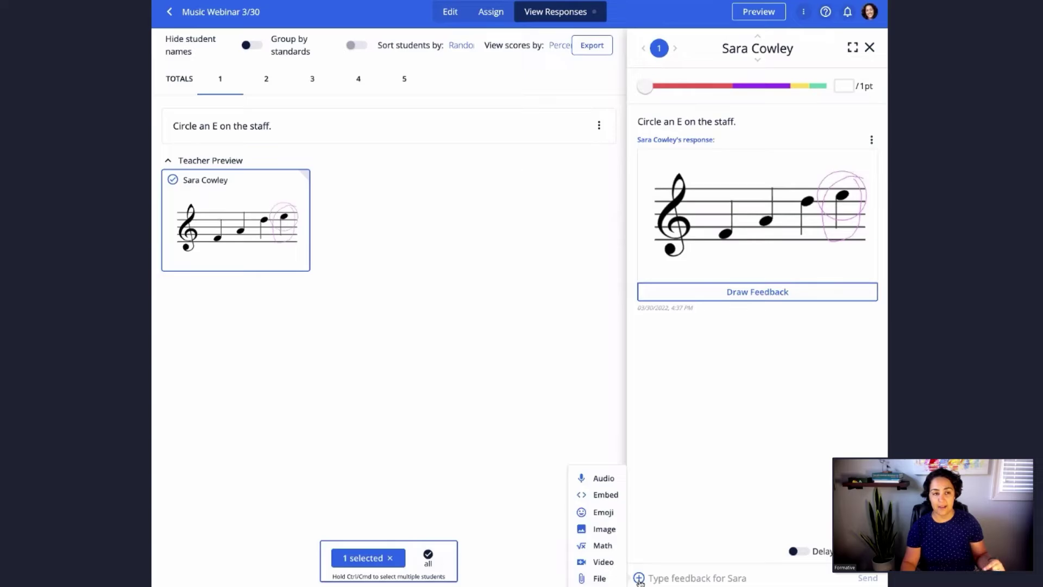
{"action": "left_click", "coordinate": [602, 480]}
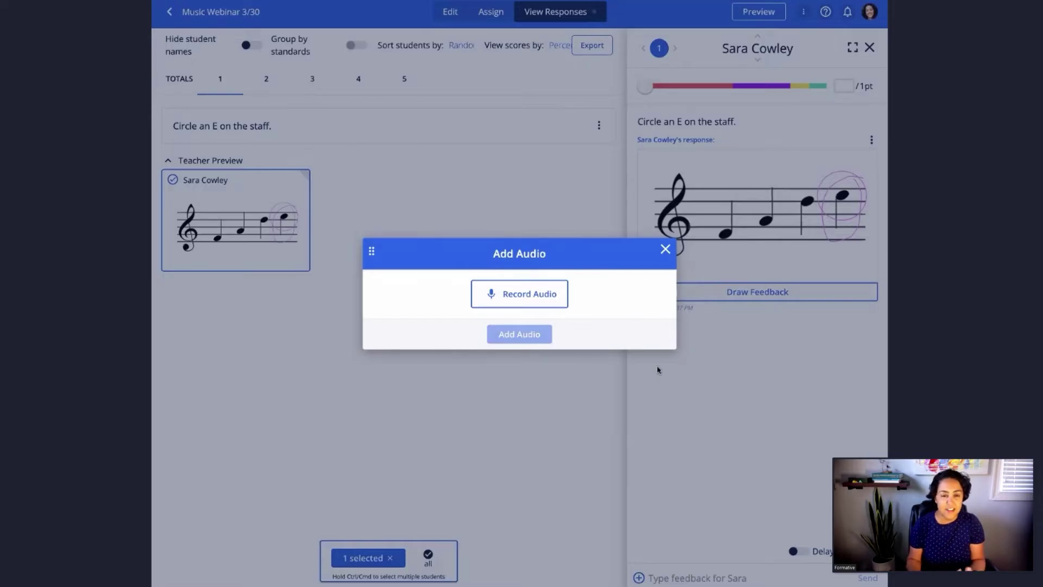
{"action": "left_click", "coordinate": [665, 250]}
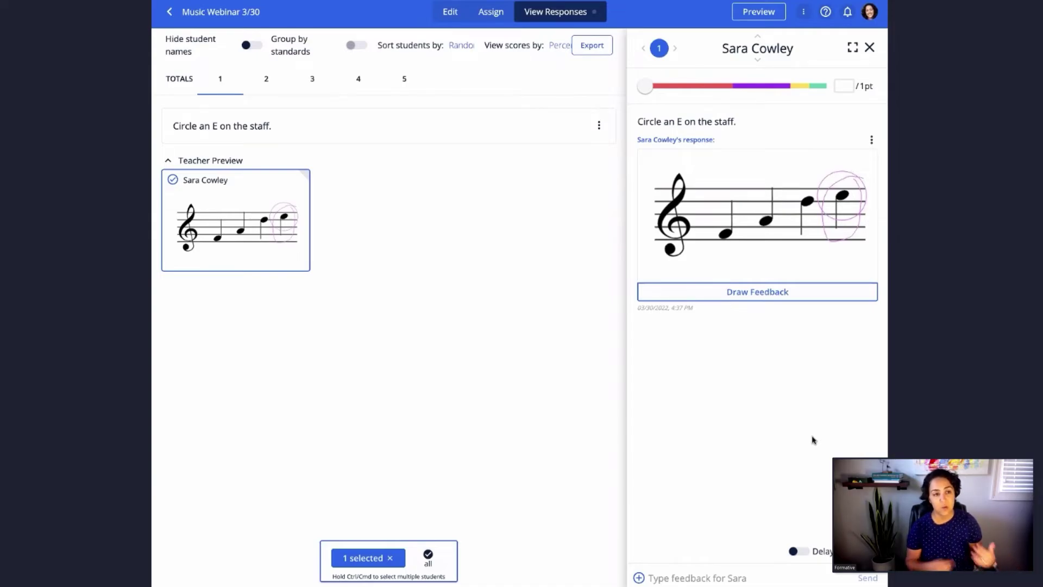
{"action": "left_click", "coordinate": [656, 576]}
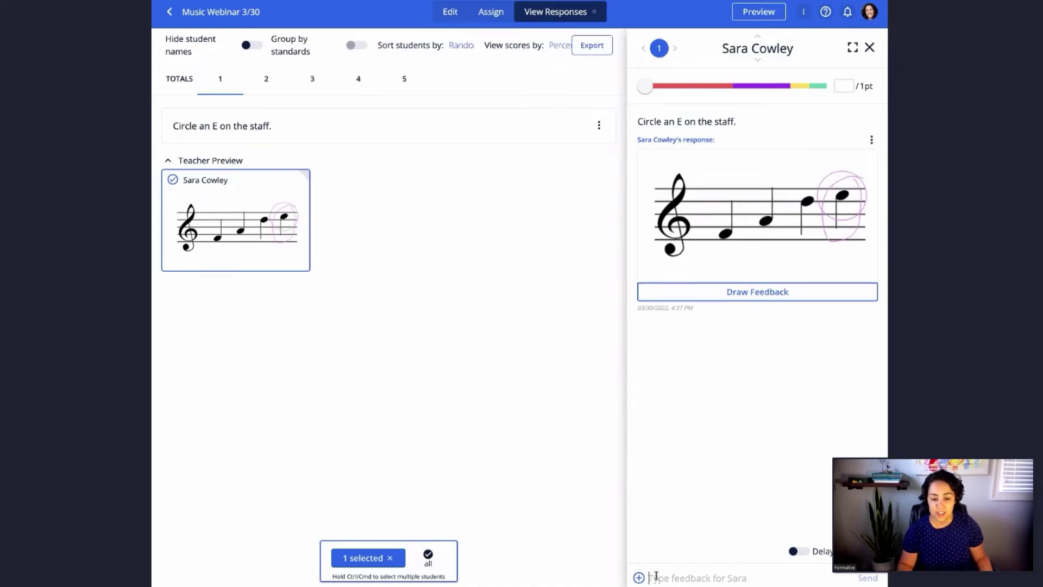
{"action": "left_click", "coordinate": [638, 577]}
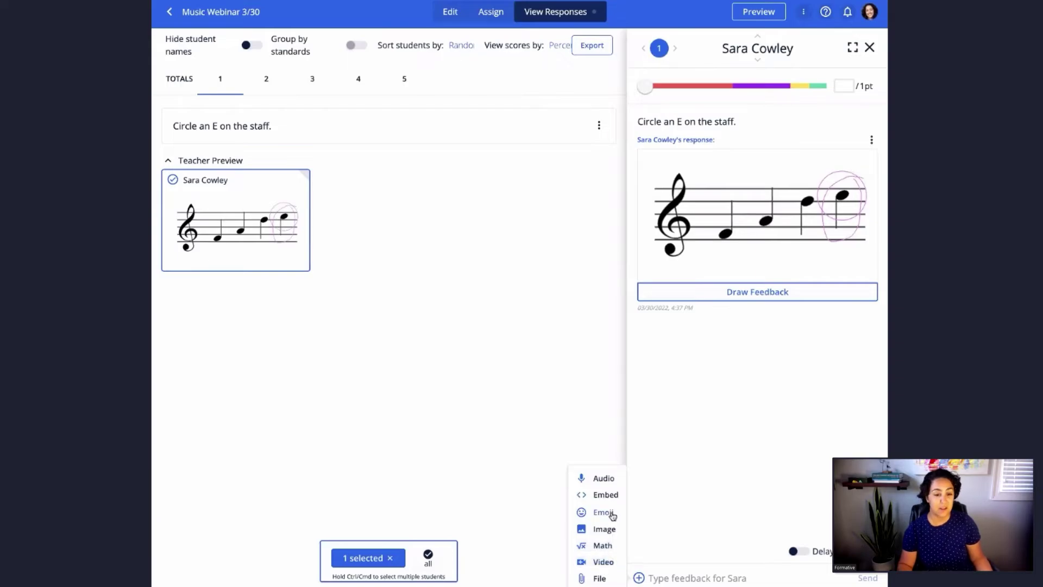
{"action": "left_click", "coordinate": [702, 578]}
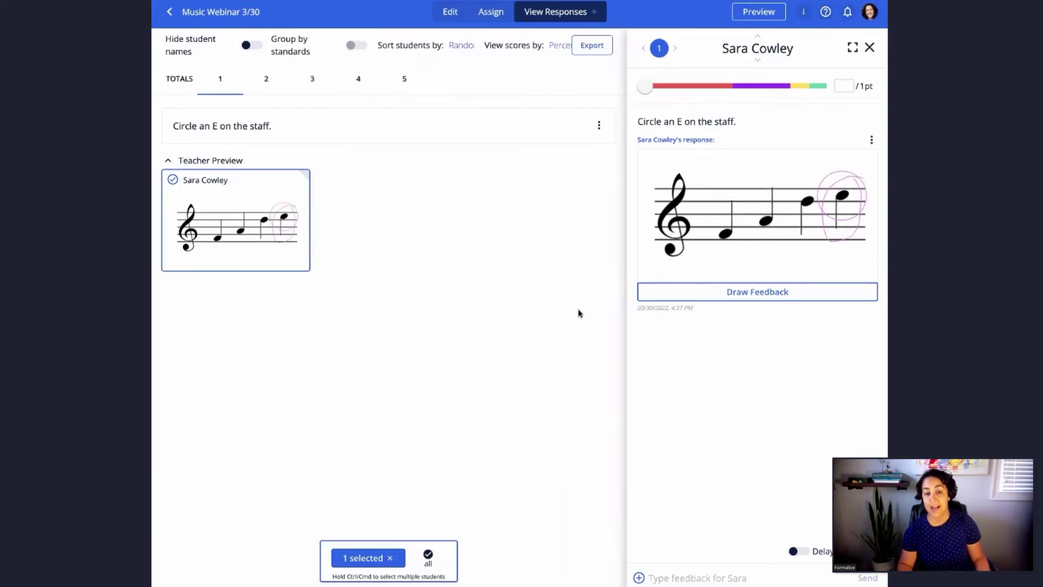
{"action": "left_click", "coordinate": [444, 16]}
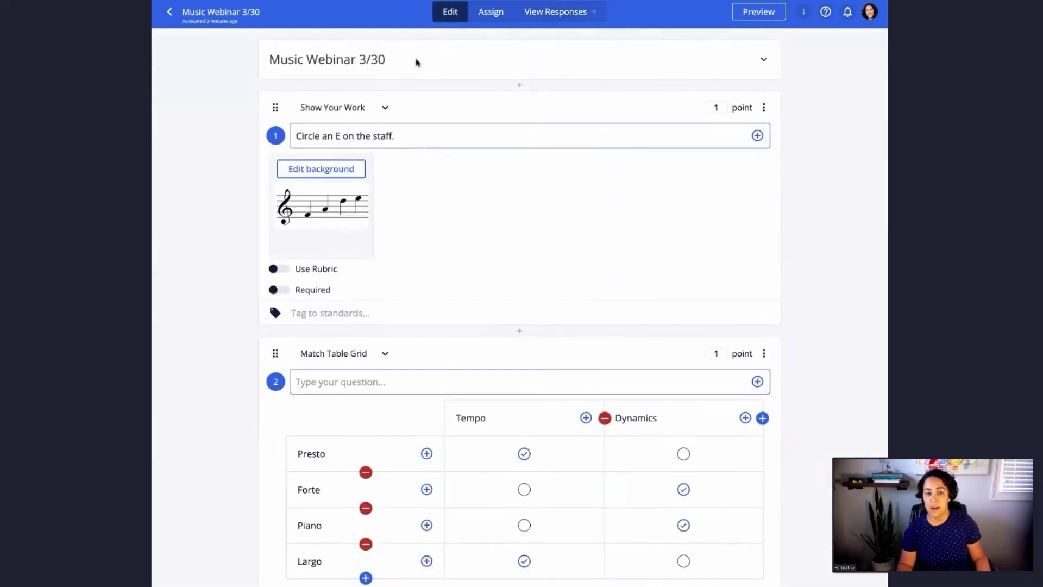
- Insert two blank lines above the performance prompt of question 5 and place the cursor there
{"action": "scroll", "coordinate": [505, 288], "scroll_direction": "down", "scroll_amount": 20}
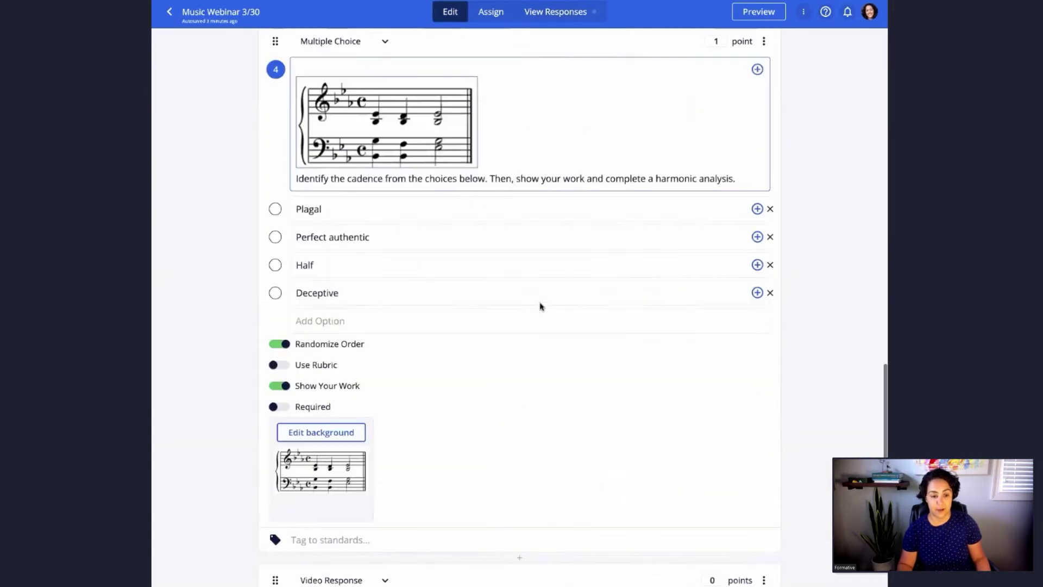
{"action": "scroll", "coordinate": [540, 306], "scroll_direction": "down", "scroll_amount": 10}
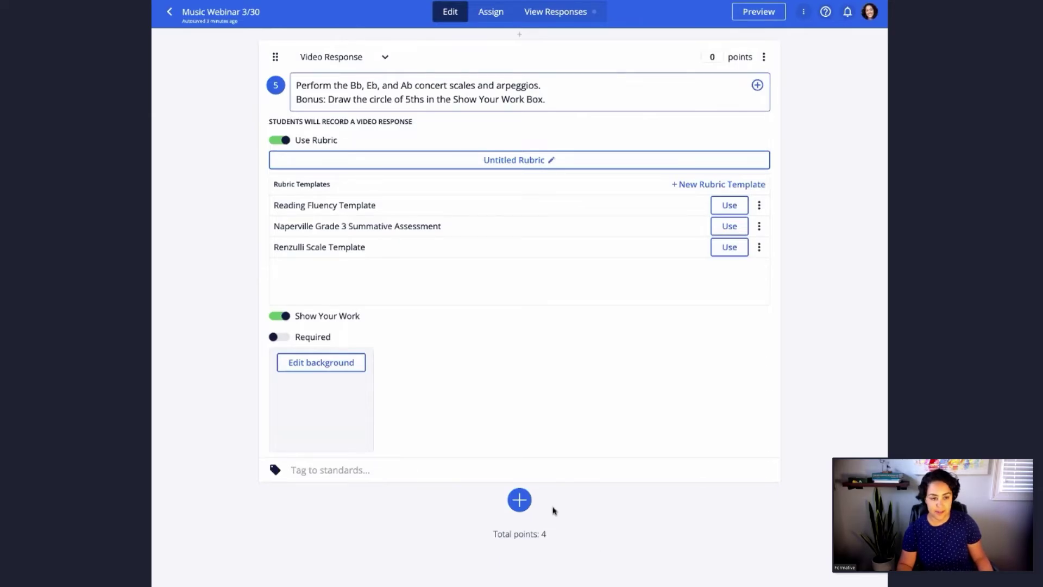
{"action": "scroll", "coordinate": [519, 499], "scroll_direction": "up", "scroll_amount": 3}
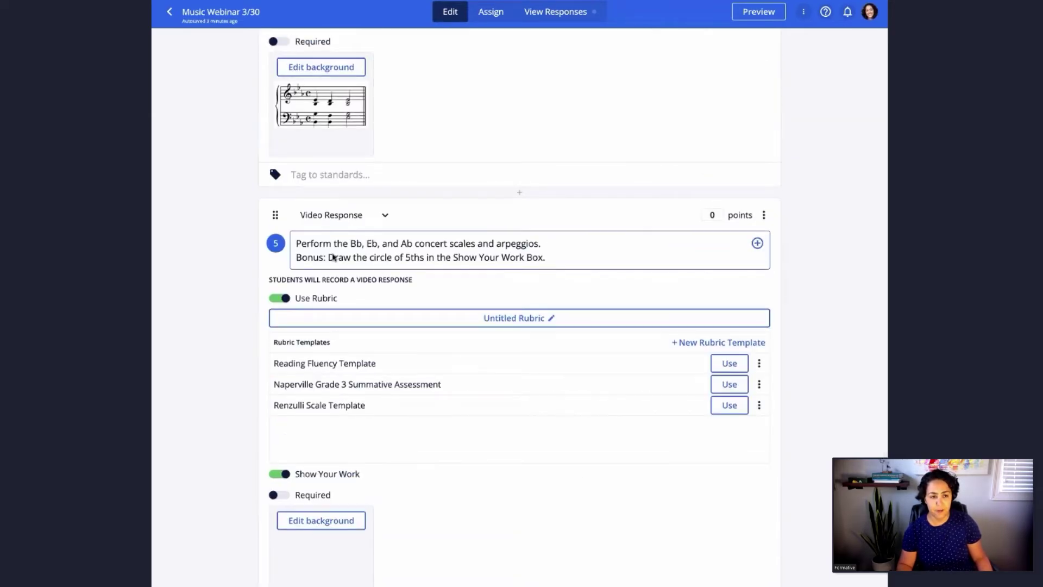
{"action": "left_click", "coordinate": [294, 246]}
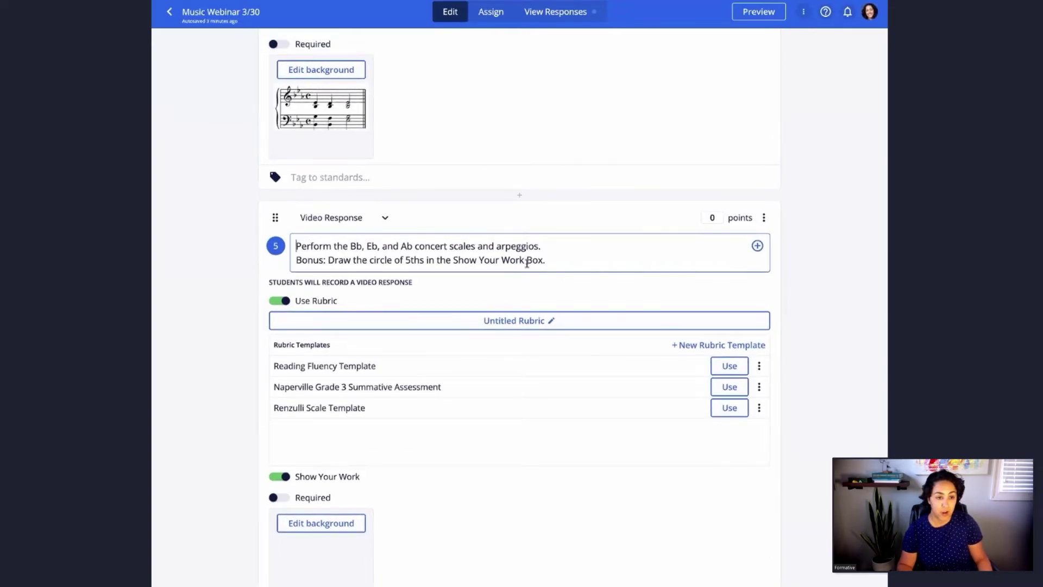
{"action": "key", "text": "Return"}
{"action": "key", "text": "Return"}
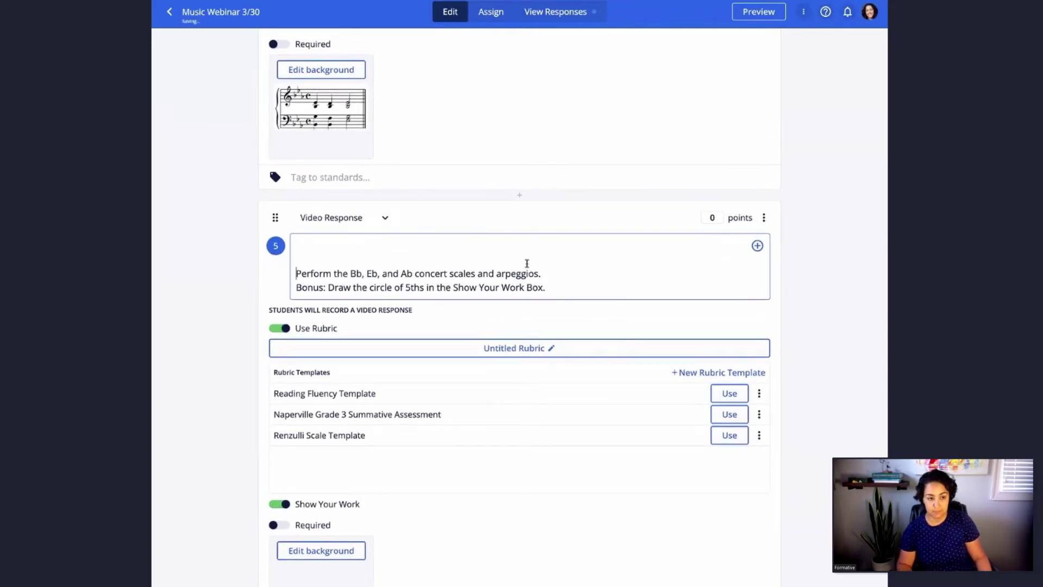
{"action": "key", "text": "Up"}
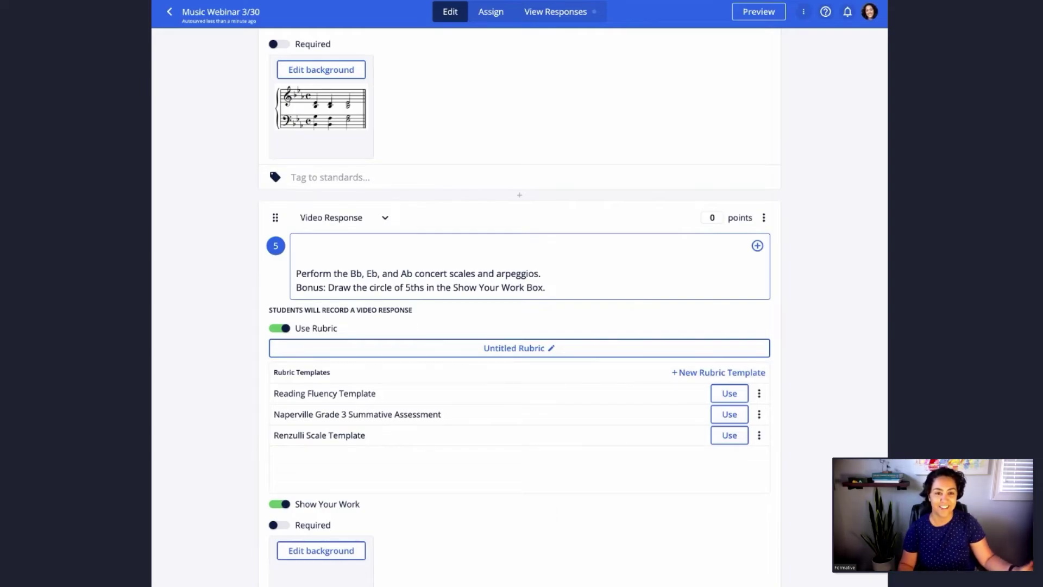
{"action": "left_click", "coordinate": [757, 247]}
{"action": "left_click", "coordinate": [726, 215]}
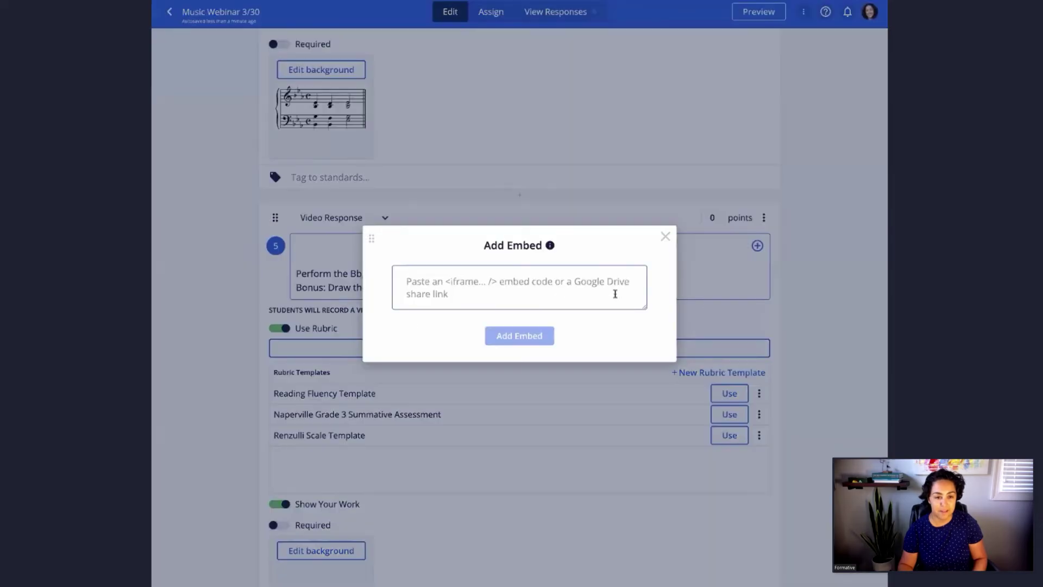
{"action": "type", "text": "Embed Metronome: <iframe src=\"https://www.musicca.com/metronome\" style=\"border:0px #ffffff none;\" name=\"myiFrame\" scrolling=\"no\" frameborder=\"1\" marginheight=\"0px\" marginwidth=\"0px\" height=\"700px\" width=\"600px\" allowfullscreen></iframe>"}
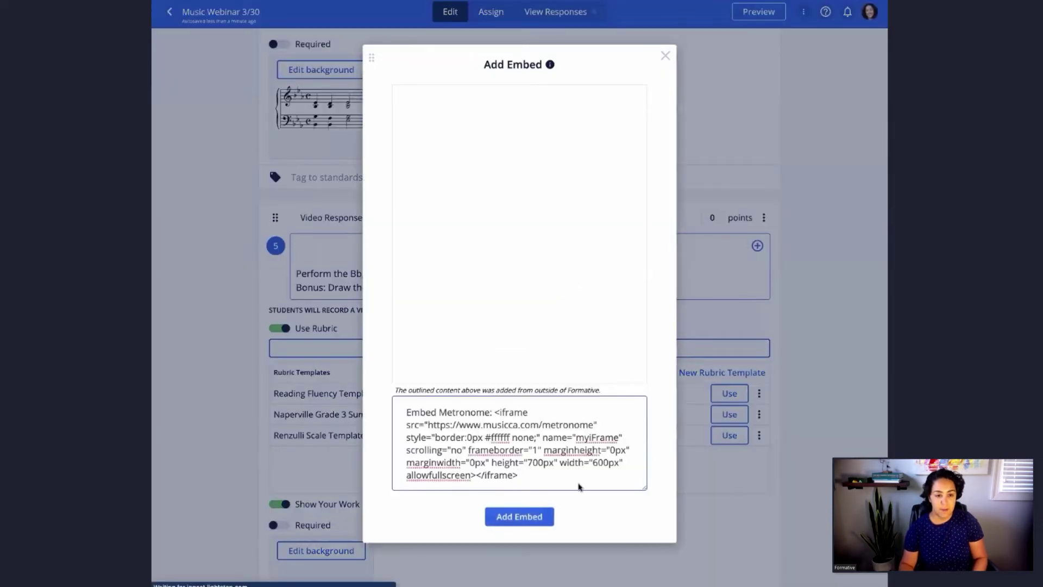
{"action": "left_click", "coordinate": [526, 518]}
- Reword the first prompt line of question 5 to "With the metronome at 120, perform the Bb, Eb, and Ab concert scales and arpeggios."
{"action": "scroll", "coordinate": [639, 461], "scroll_direction": "down", "scroll_amount": 5}
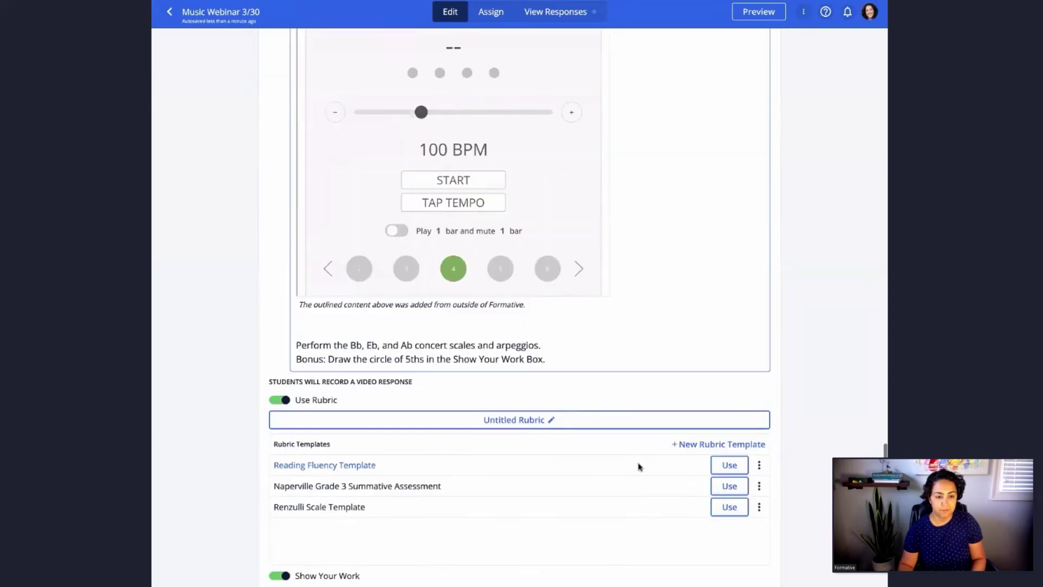
{"action": "left_click", "coordinate": [328, 331]}
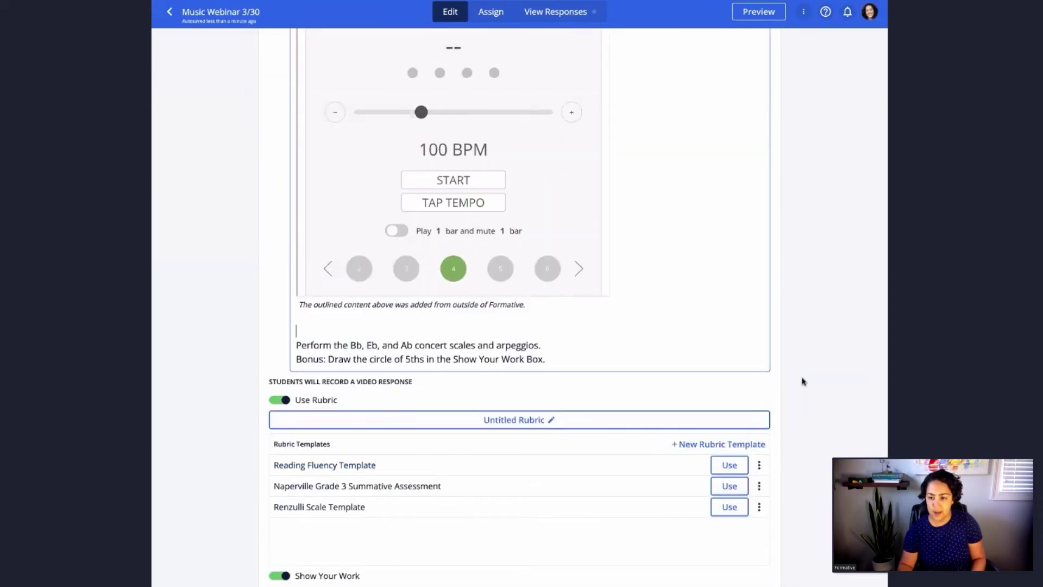
{"action": "type", "text": "With the metronome"}
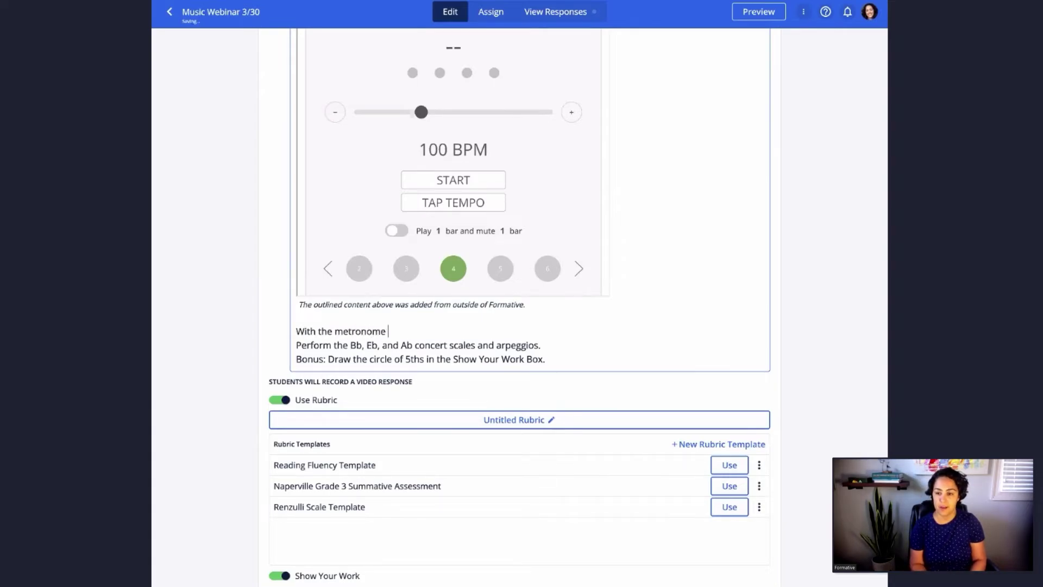
{"action": "type", "text": " at 120,"}
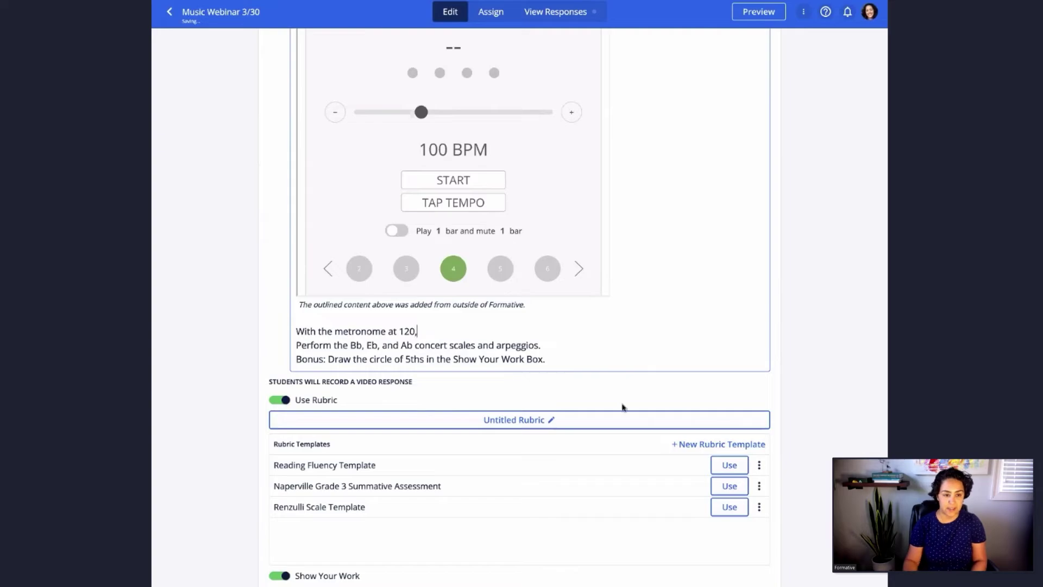
{"action": "left_click", "coordinate": [303, 347]}
{"action": "key", "text": "BackSpace"}
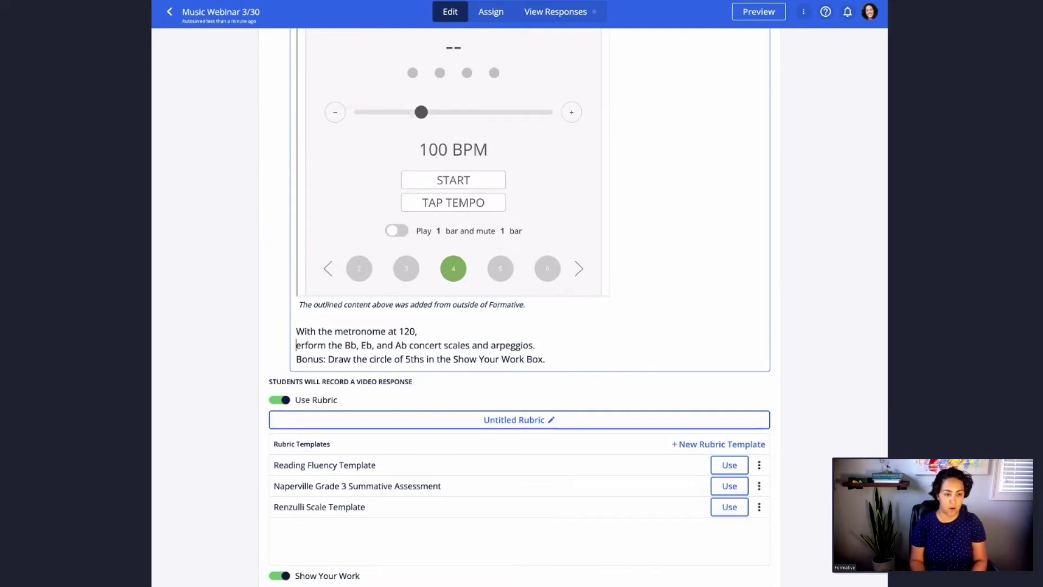
{"action": "key", "text": "BackSpace"}
{"action": "type", "text": "p"}
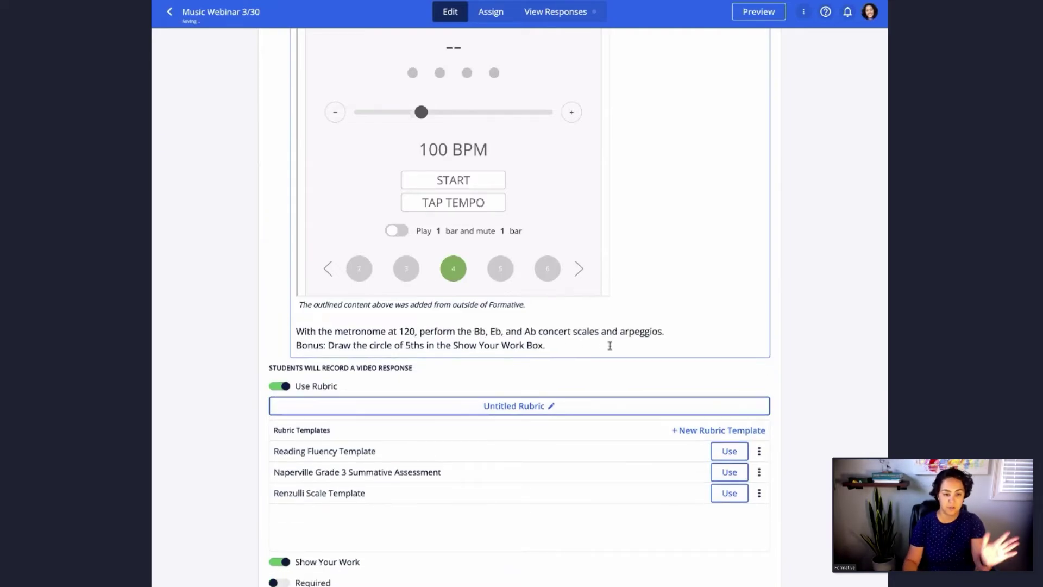
- Check the embedded metronome in question 5, preview the formative as a student and go to question 5 there
{"action": "scroll", "coordinate": [777, 329], "scroll_direction": "up", "scroll_amount": 3}
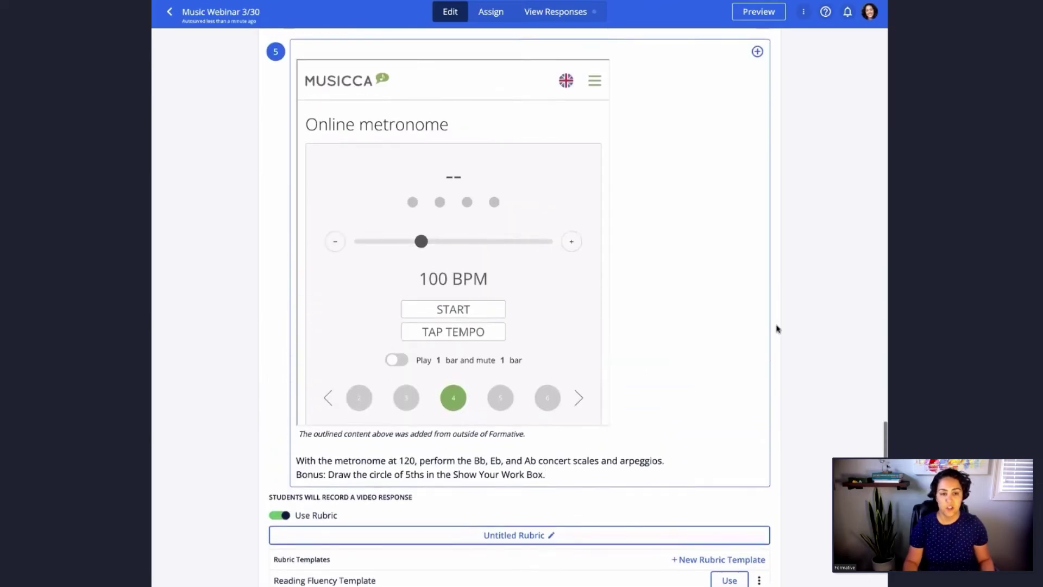
{"action": "scroll", "coordinate": [777, 328], "scroll_direction": "down", "scroll_amount": 2}
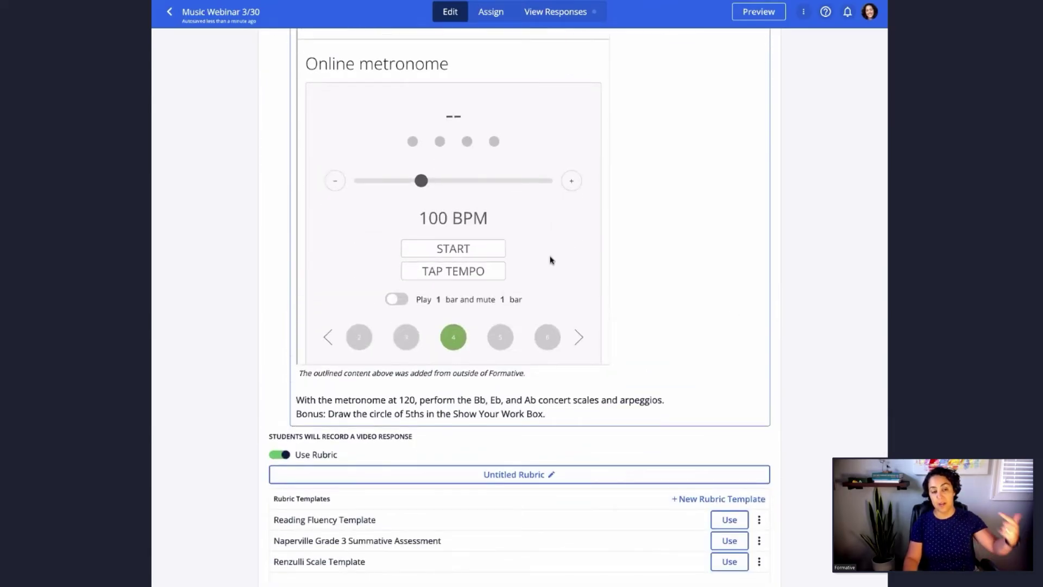
{"action": "scroll", "coordinate": [550, 261], "scroll_direction": "down", "scroll_amount": 3}
{"action": "scroll", "coordinate": [550, 261], "scroll_direction": "up", "scroll_amount": 3}
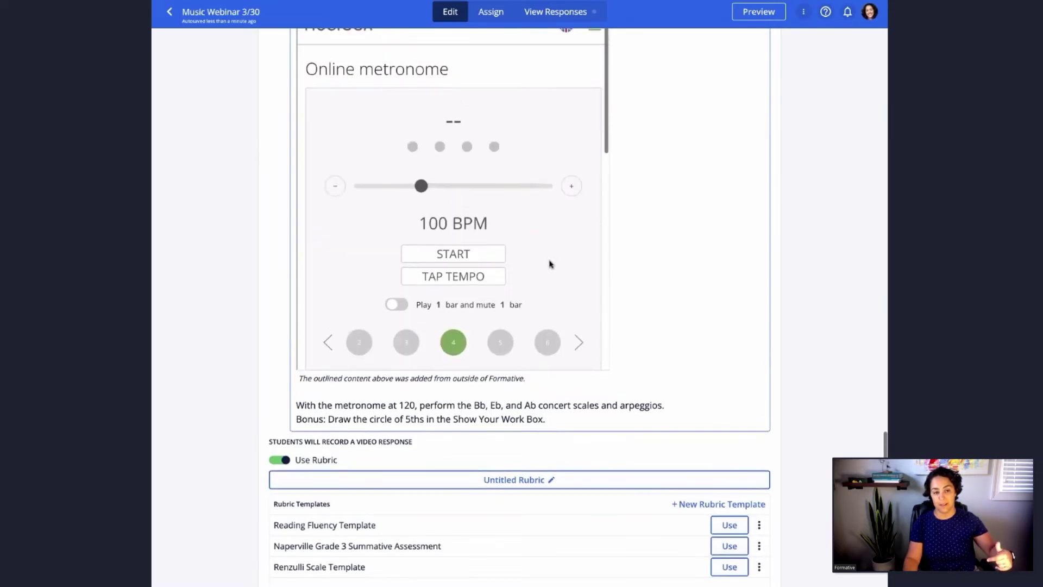
{"action": "left_click", "coordinate": [747, 16]}
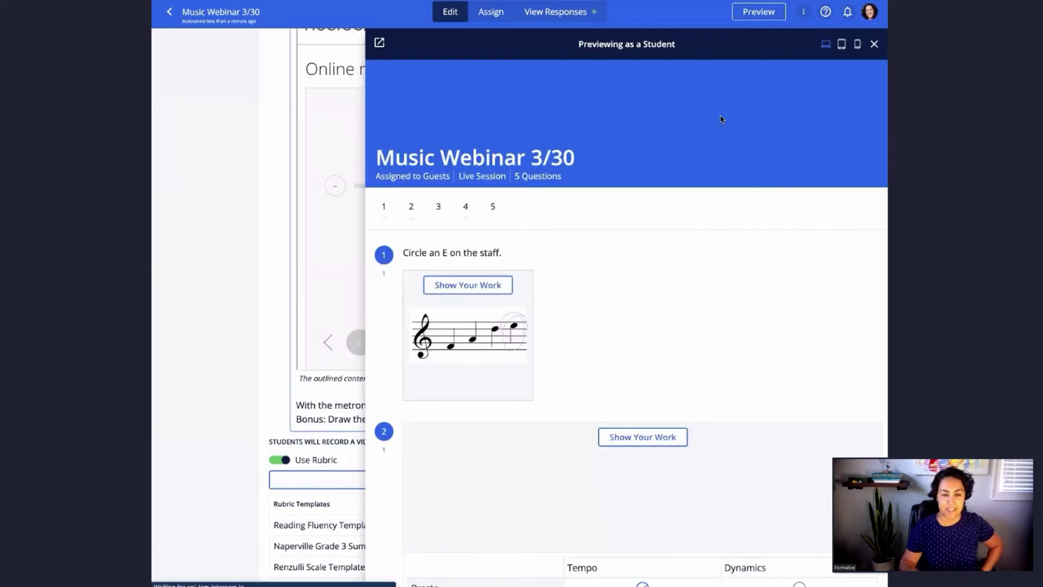
{"action": "scroll", "coordinate": [783, 210], "scroll_direction": "down", "scroll_amount": 20}
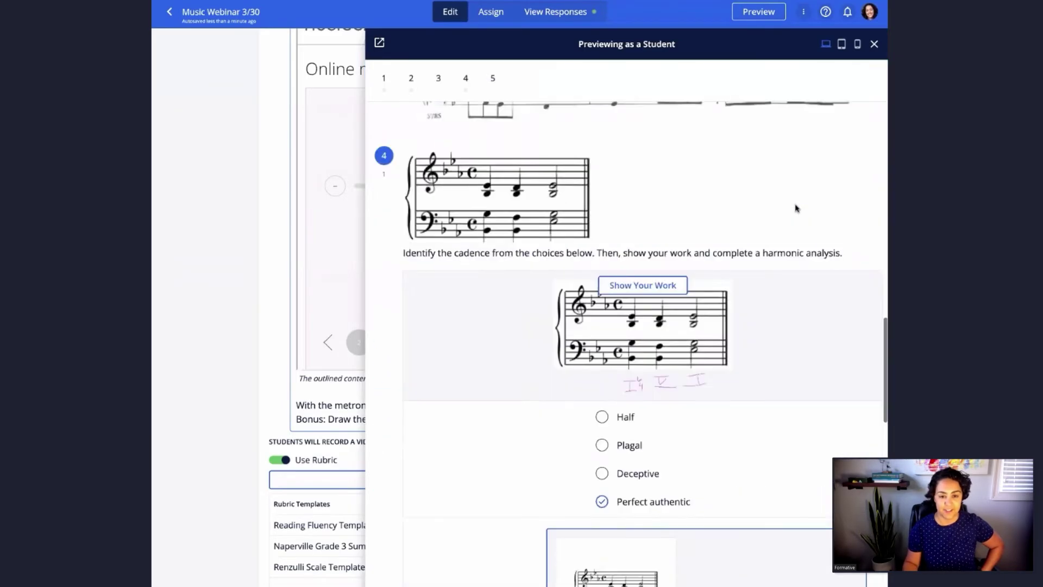
{"action": "scroll", "coordinate": [796, 208], "scroll_direction": "up", "scroll_amount": 5}
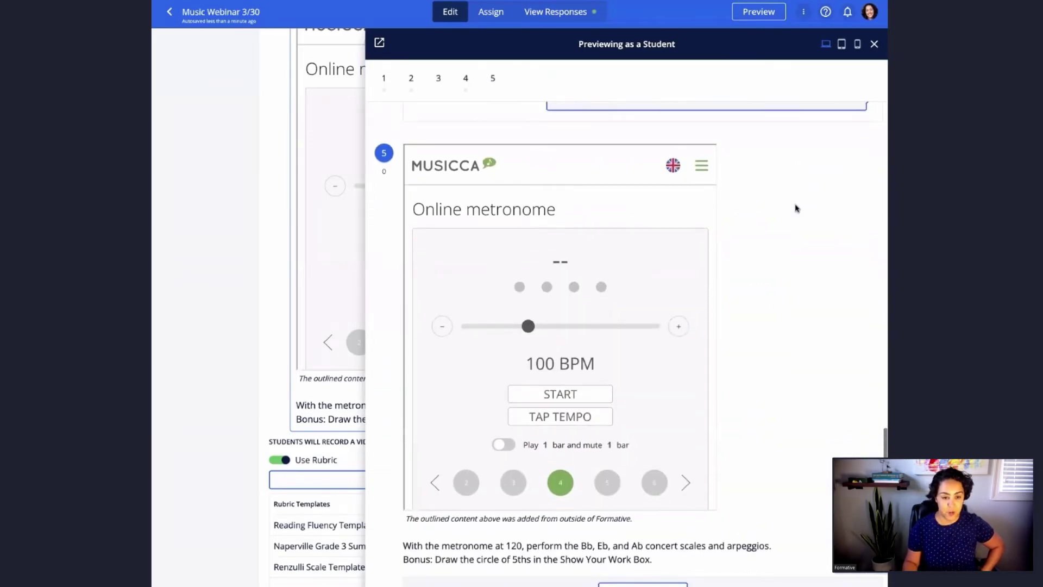
{"action": "scroll", "coordinate": [795, 208], "scroll_direction": "down", "scroll_amount": 2}
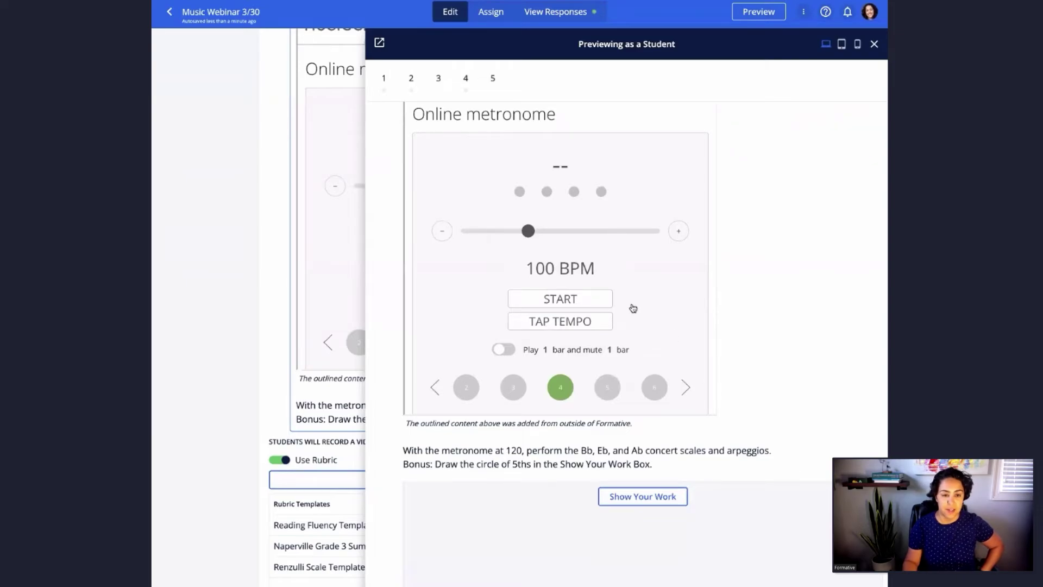
- Start the embedded metronome in the student preview, look over the rest of question 5, and stop the metronome
{"action": "left_click", "coordinate": [564, 300]}
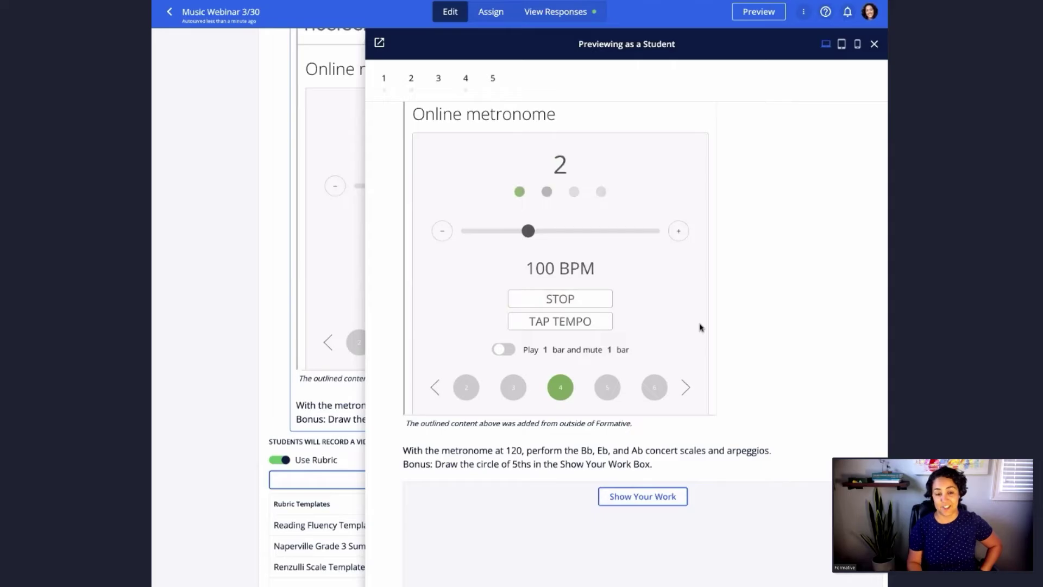
{"action": "scroll", "coordinate": [711, 340], "scroll_direction": "down", "scroll_amount": 4}
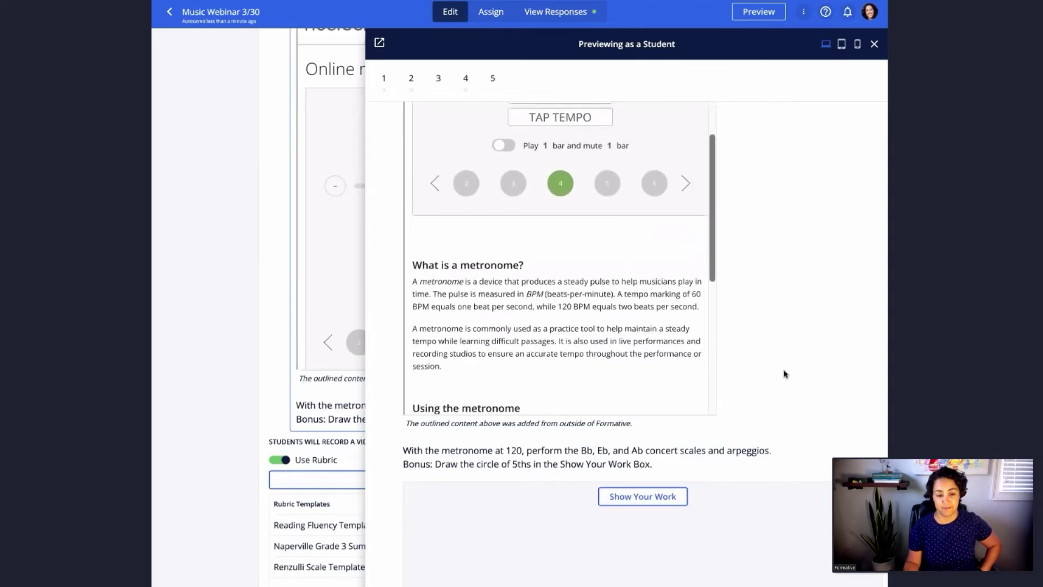
{"action": "scroll", "coordinate": [784, 374], "scroll_direction": "down", "scroll_amount": 3}
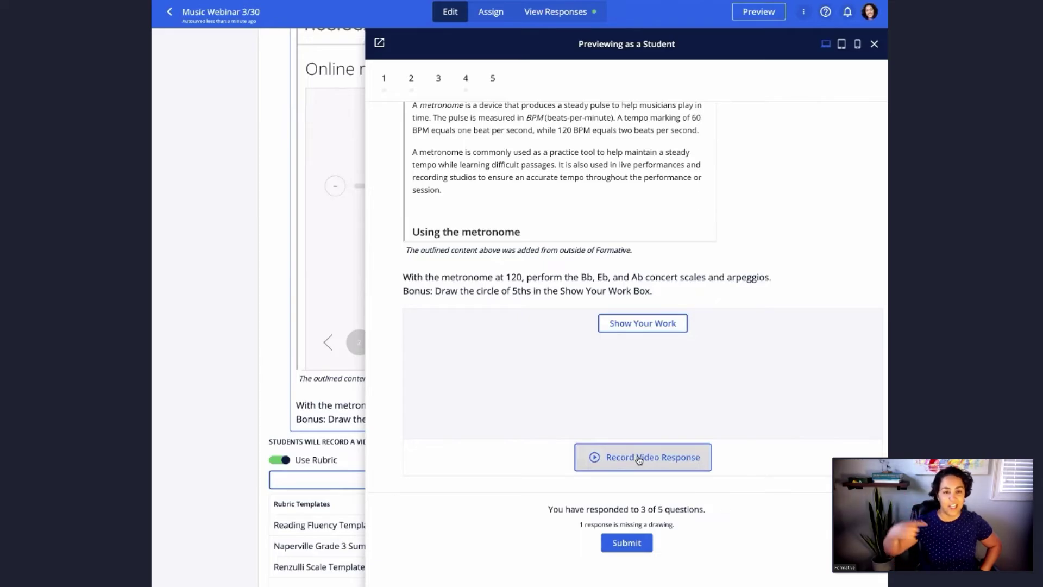
{"action": "scroll", "coordinate": [624, 360], "scroll_direction": "up", "scroll_amount": 8}
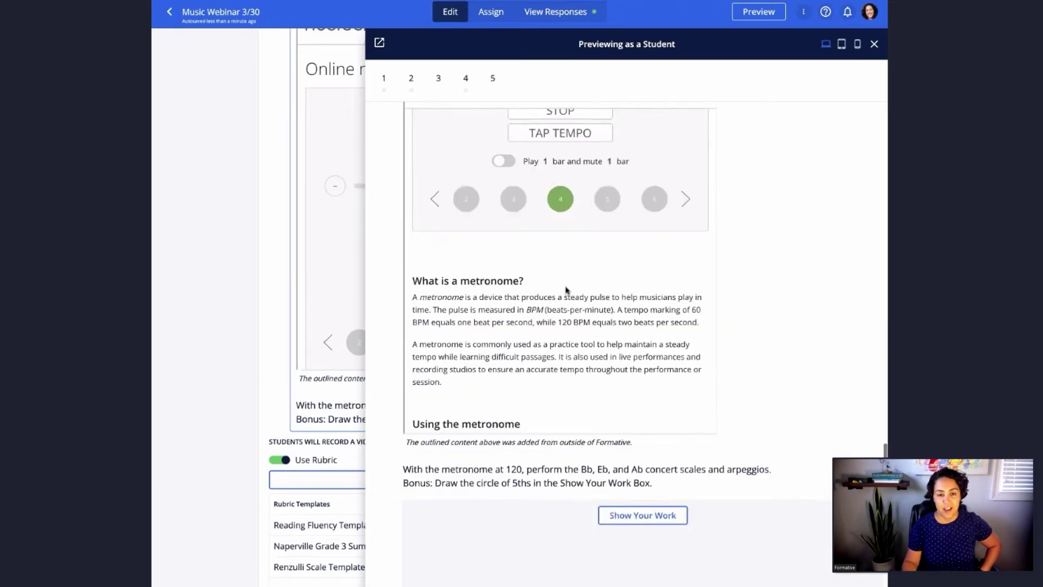
{"action": "left_click", "coordinate": [590, 352]}
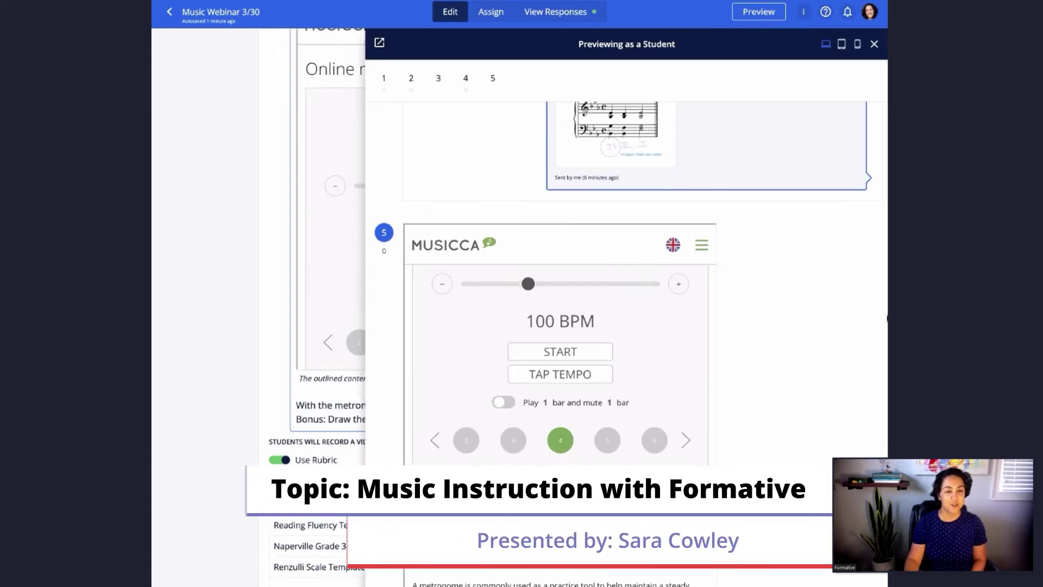
{"action": "key", "text": "Right"}
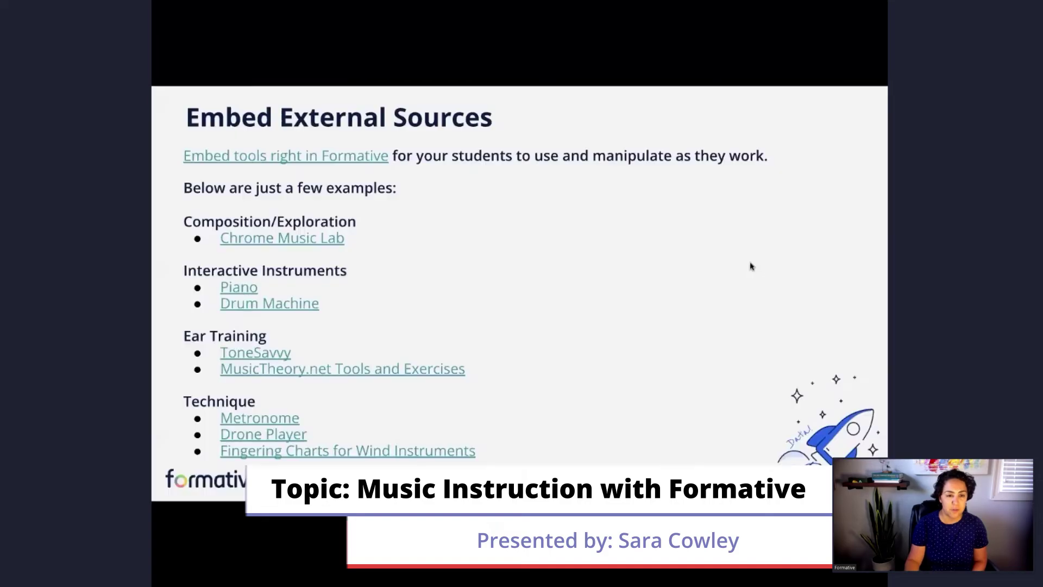